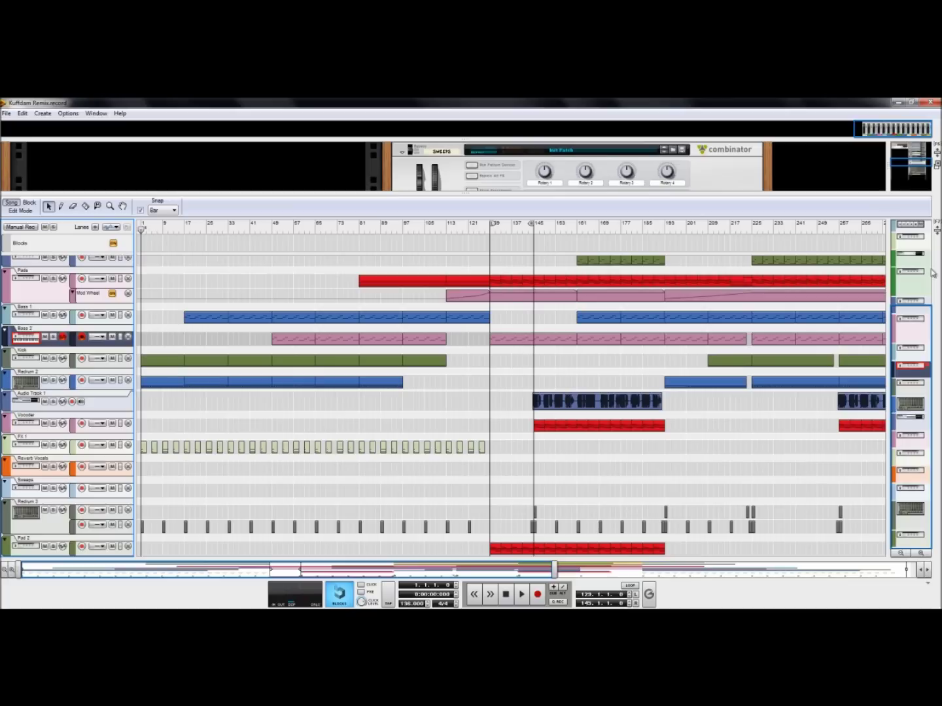
Step: Play the Kuffdam Remix song from bar 129 to hear the breakdown and look over its tracks before closing it
click(490, 231)
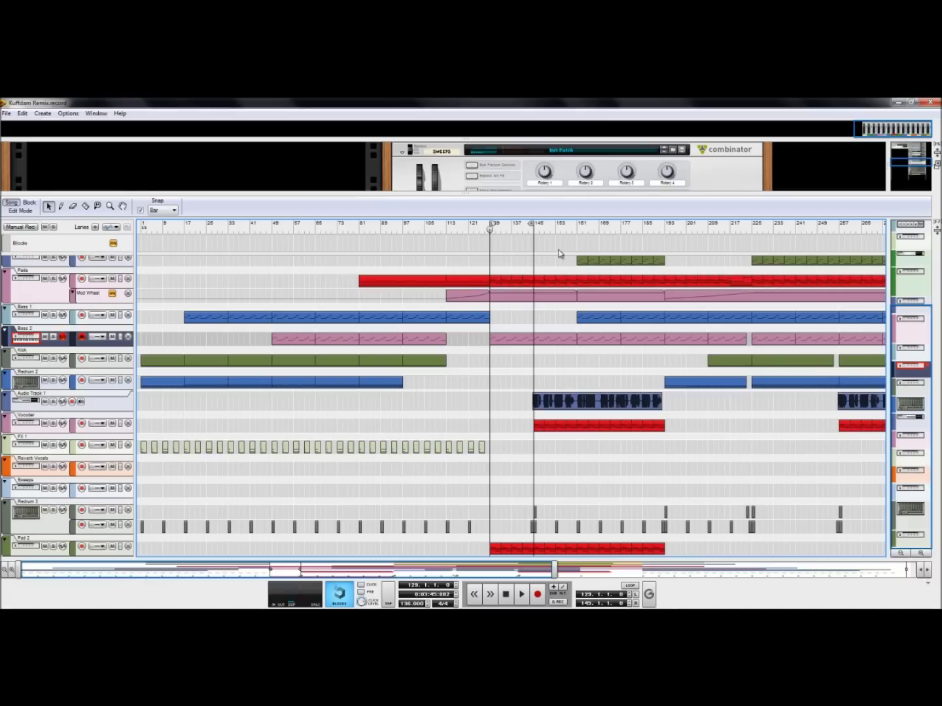
key(space)
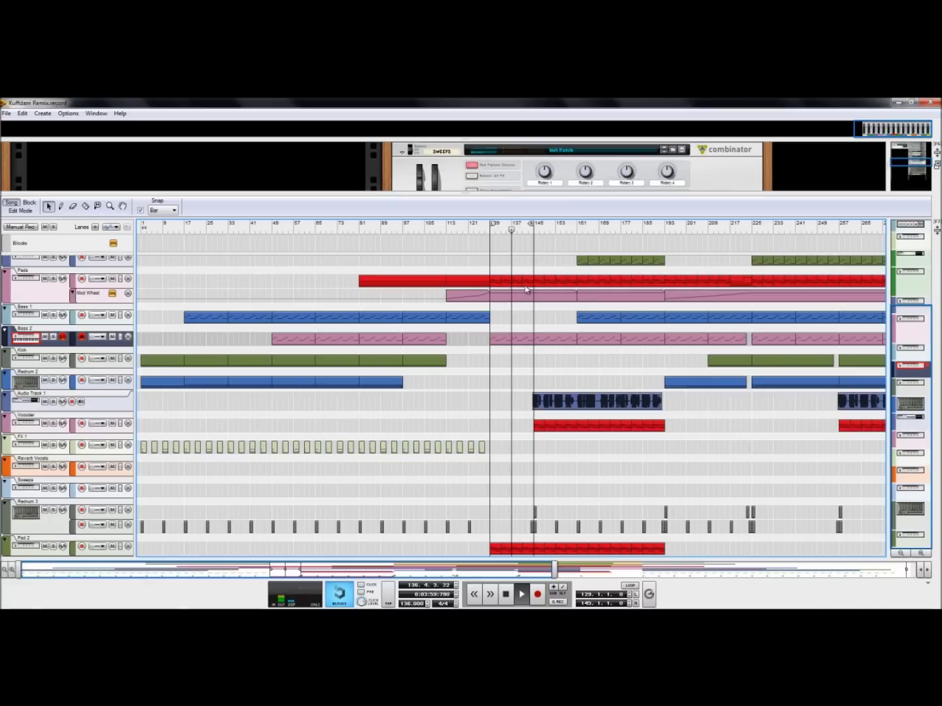
key(space)
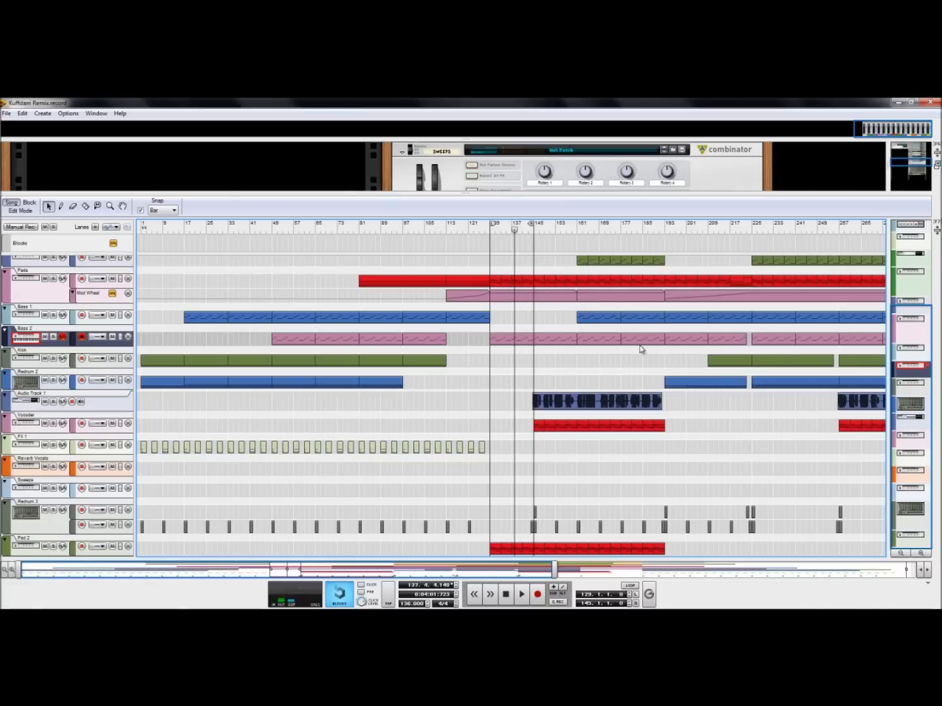
drag(924, 329, 911, 216)
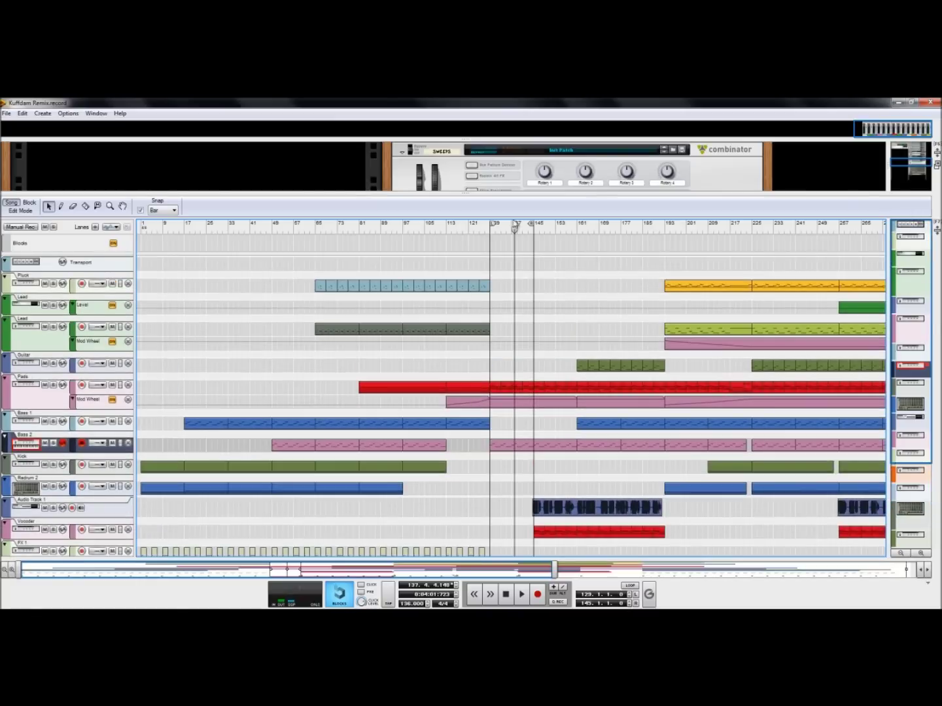
click(930, 103)
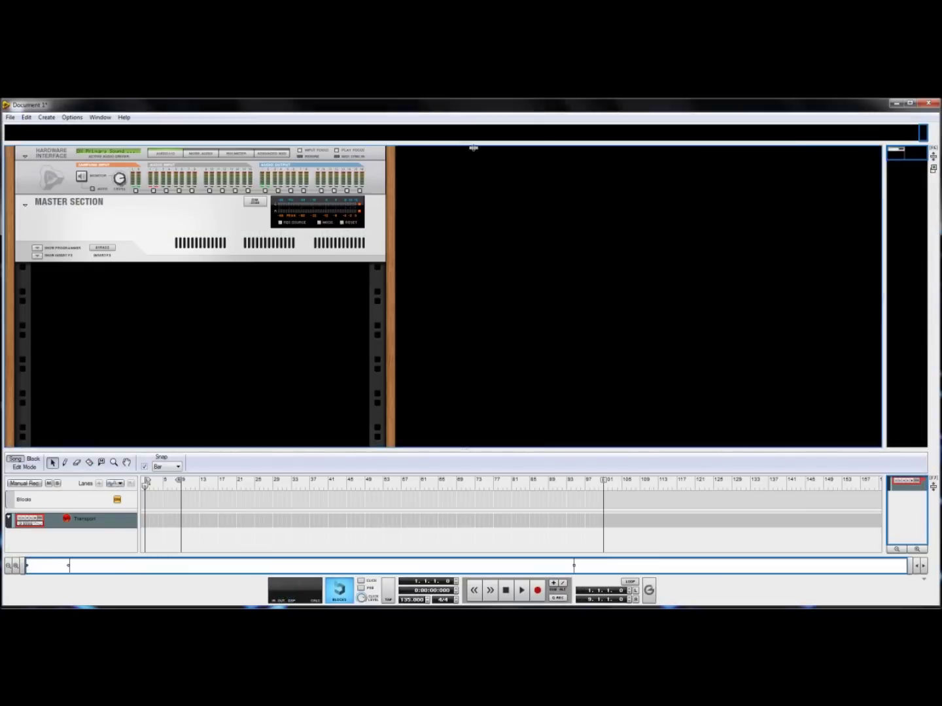
Step: Create a Combinator in the empty rack and add a Line Mixer 6:2 inside it
right_click(474, 327)
click(508, 181)
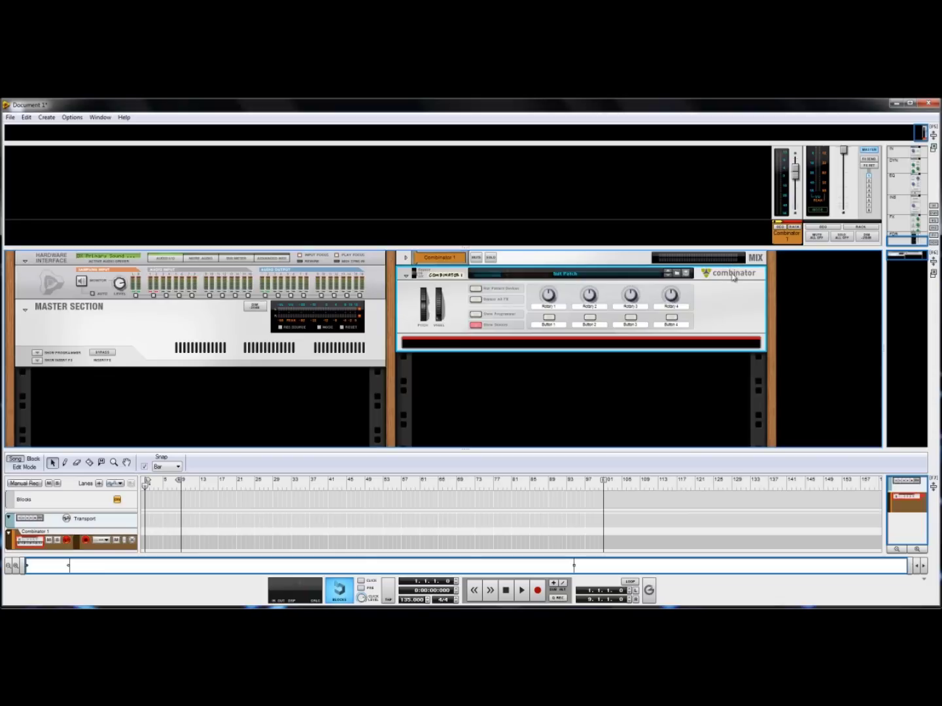
right_click(576, 344)
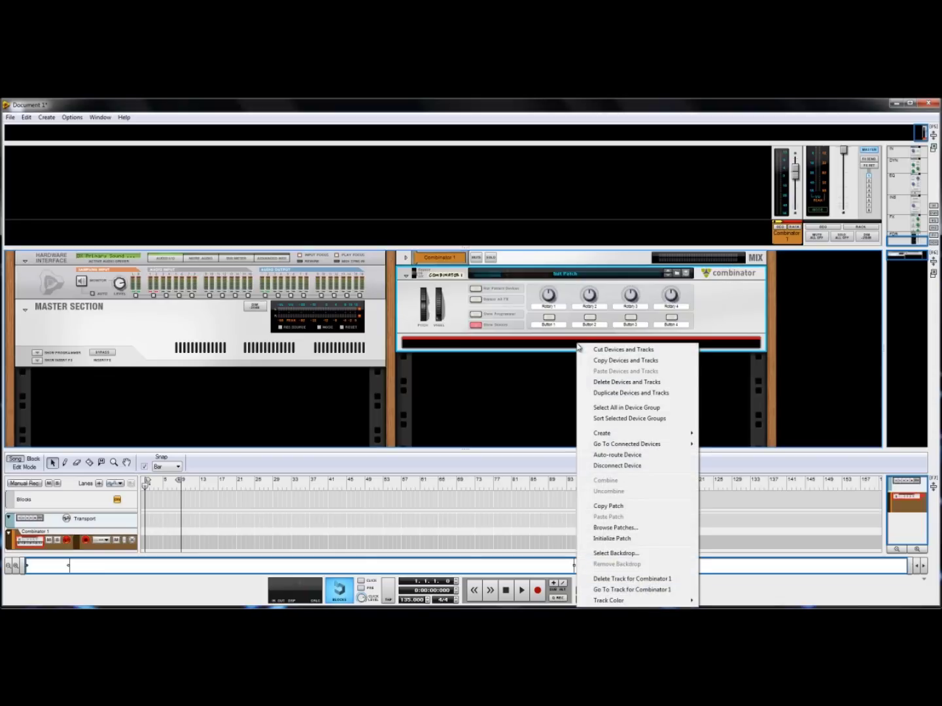
mouse_move(632, 437)
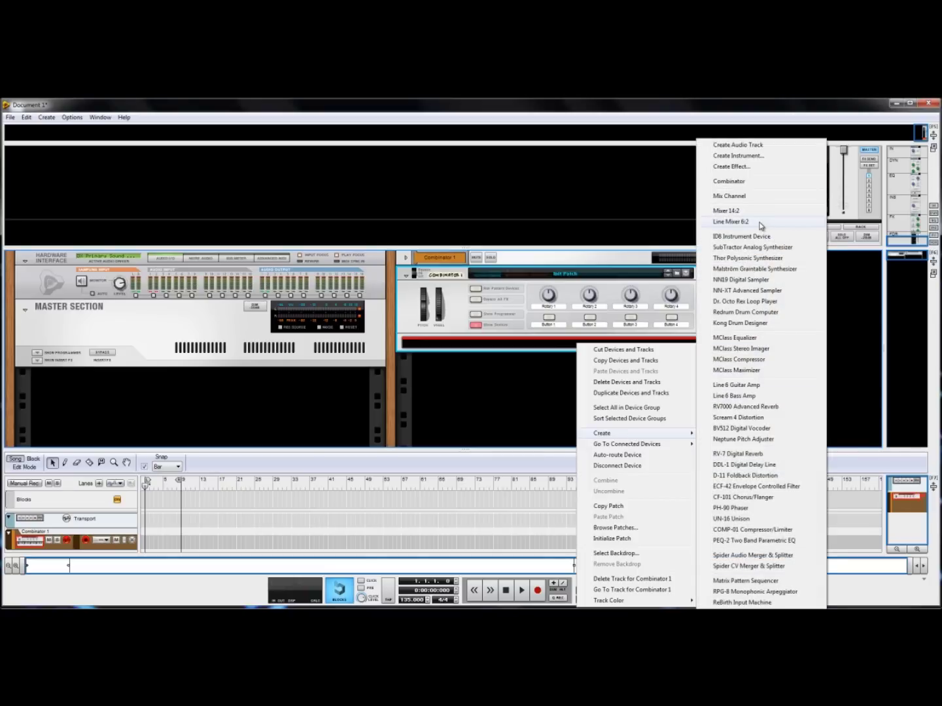
click(765, 225)
Step: Add a Thor Polysonic Synthesizer inside the Combinator, show its programmer and enlarge the rack area
right_click(513, 378)
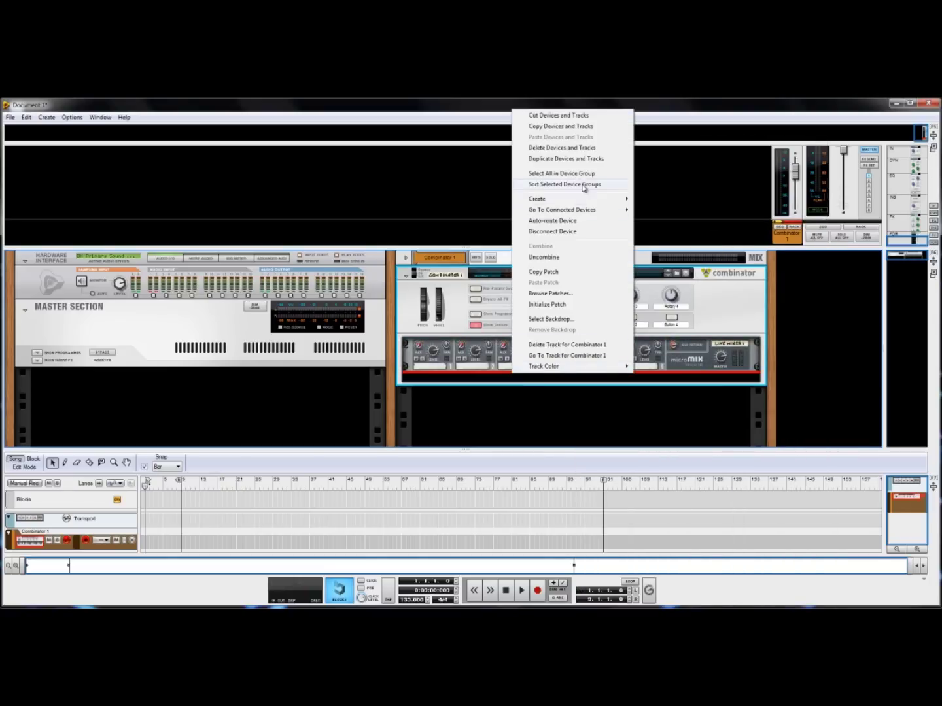
mouse_move(571, 198)
click(688, 261)
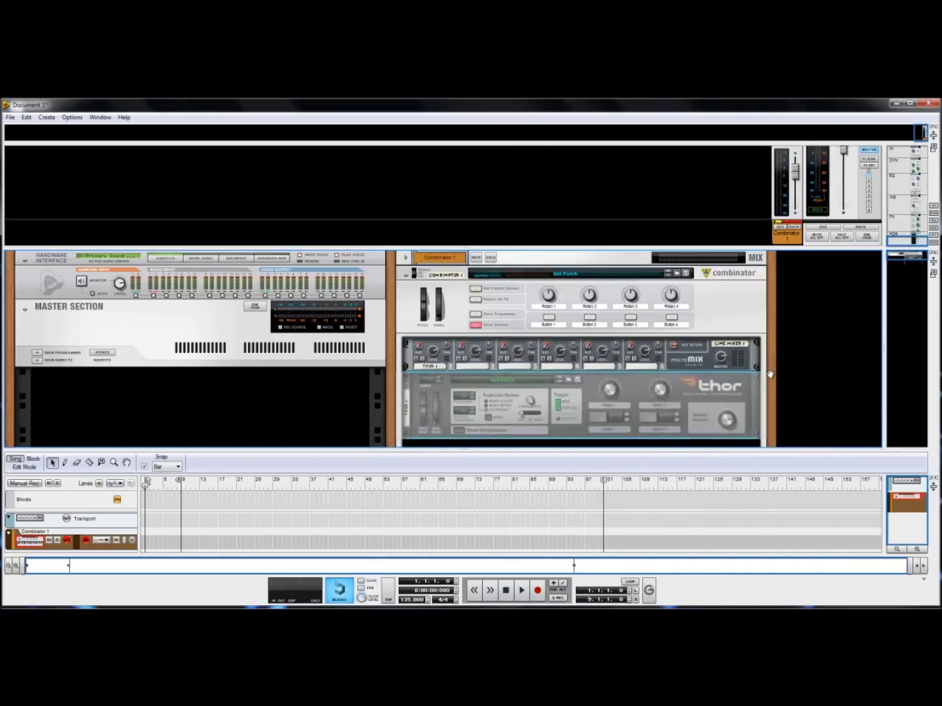
scroll(774, 362, down, 1)
scroll(773, 362, down, 2)
click(457, 327)
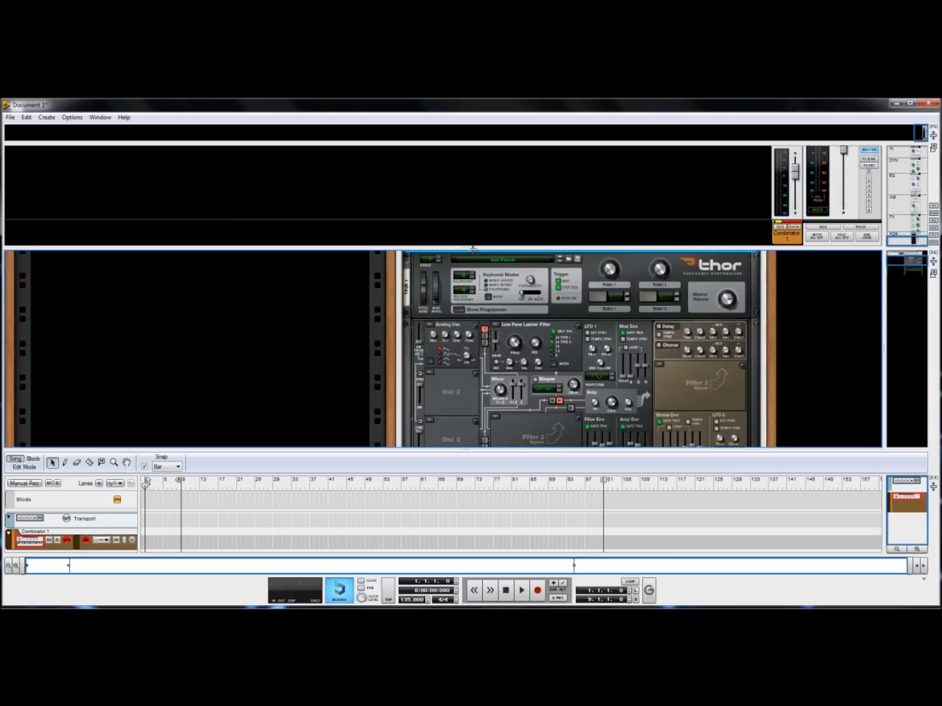
drag(474, 248, 481, 156)
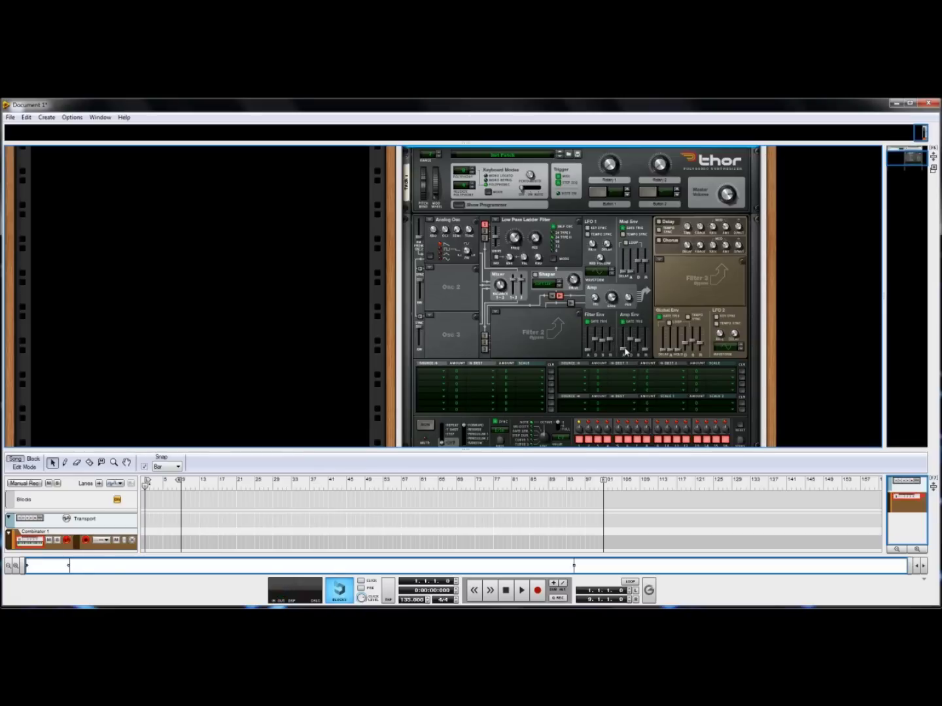
Step: Lengthen the attack of Thor's amp envelope
mouse_move(625, 351)
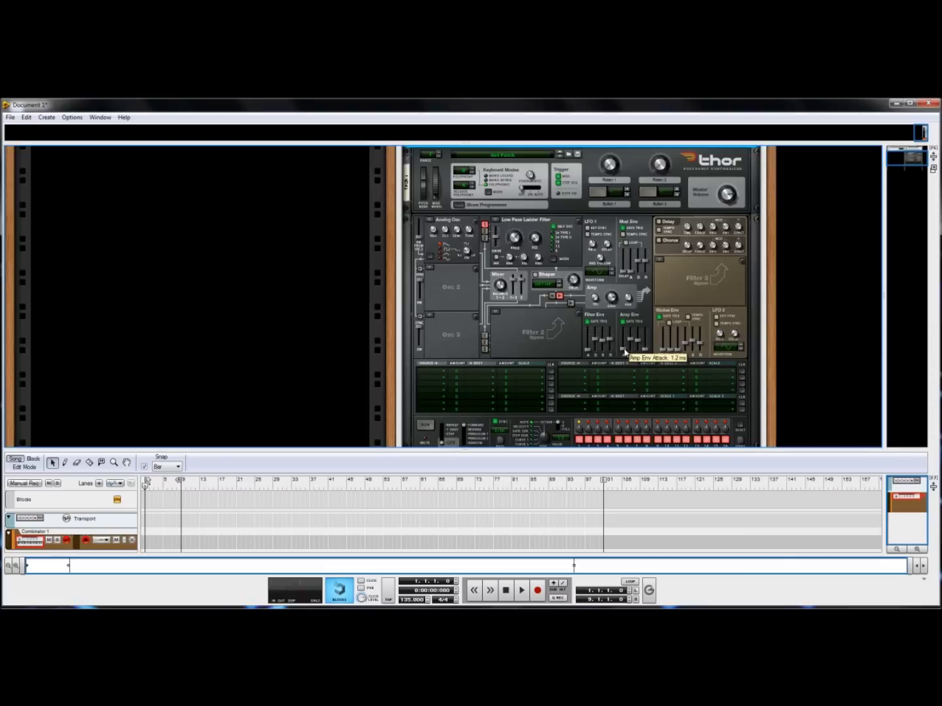
drag(623, 351, 626, 348)
drag(626, 348, 625, 340)
drag(623, 340, 623, 345)
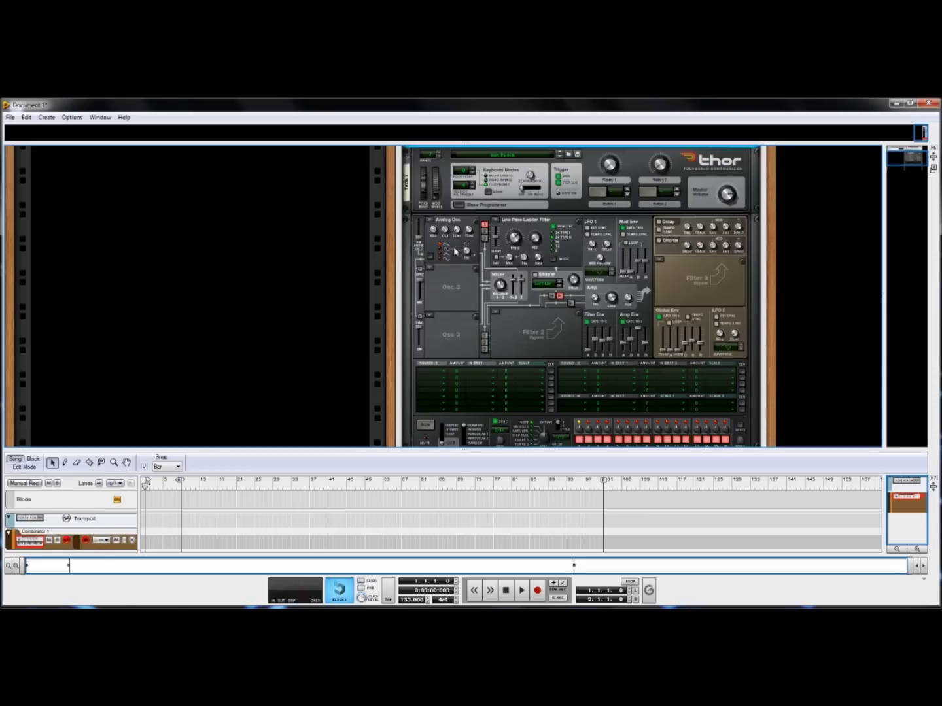
Step: Change Thor's oscillator 1 from Analog to Multi Oscillator
click(430, 222)
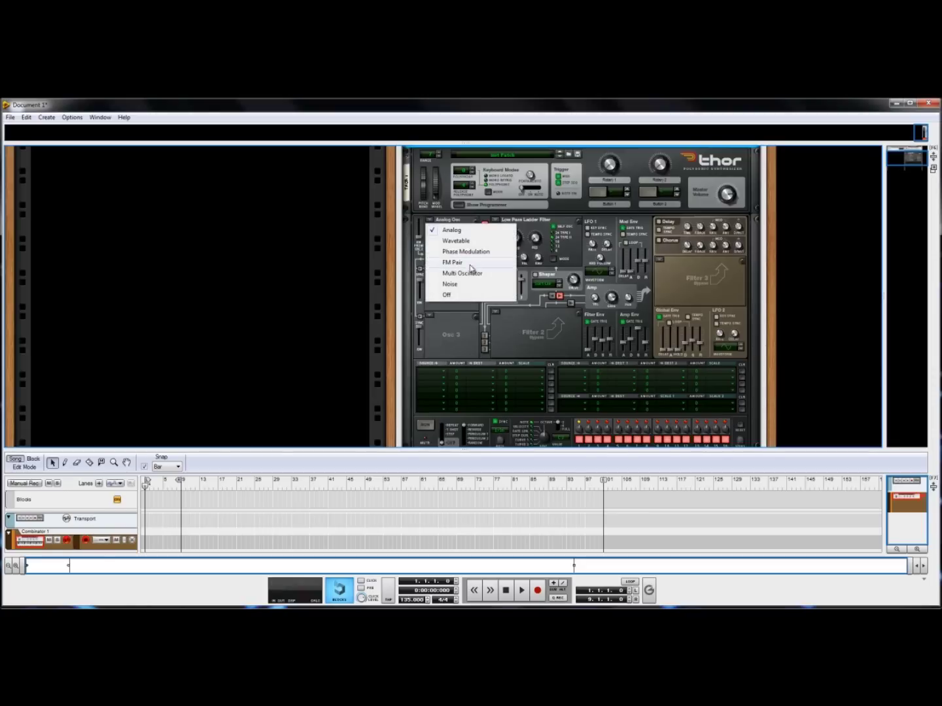
click(538, 329)
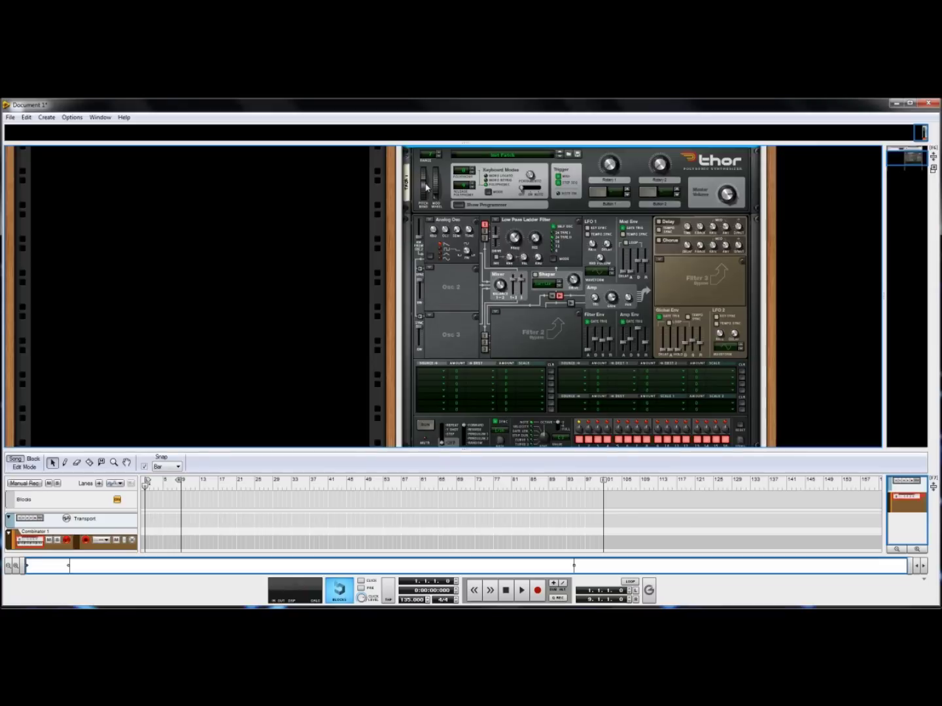
click(432, 221)
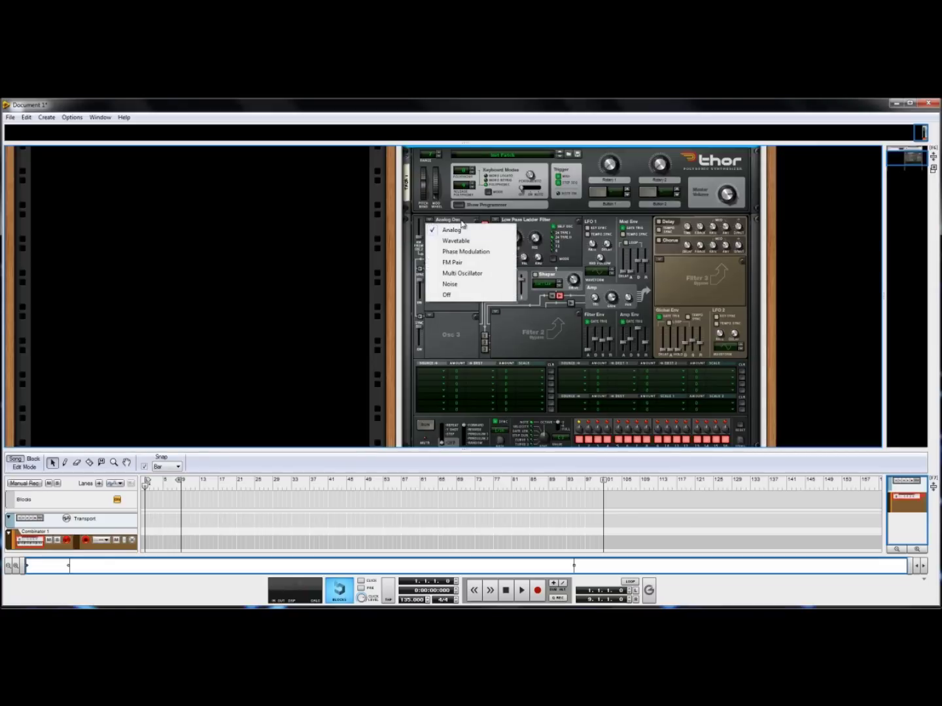
click(465, 251)
click(442, 221)
click(477, 275)
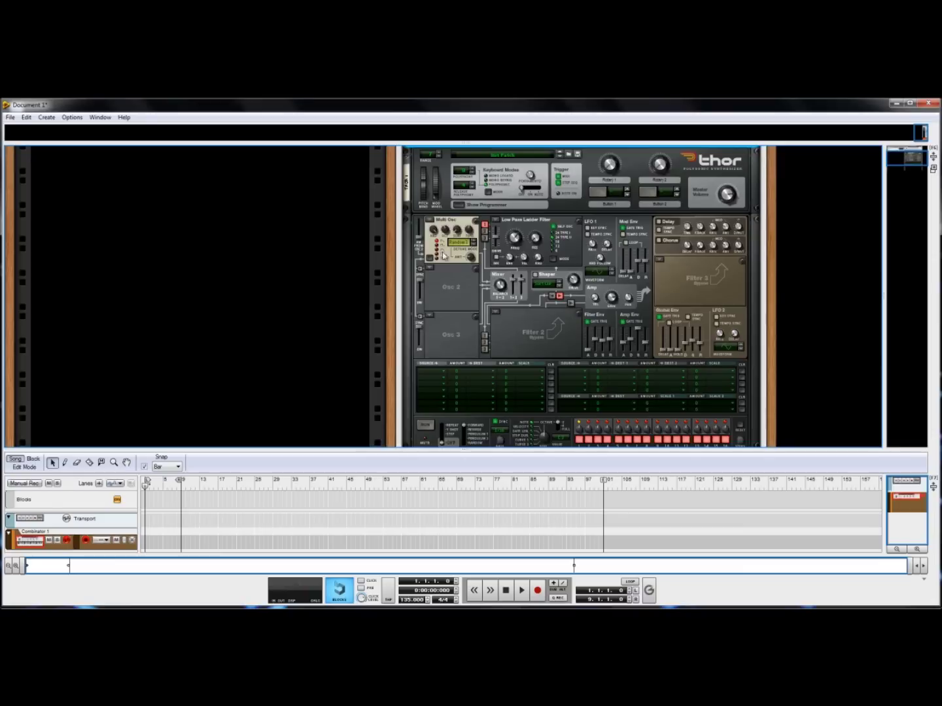
Step: Route oscillator 2 into filter 1 and make it a Multi Oscillator with the Interval detune mode
click(484, 231)
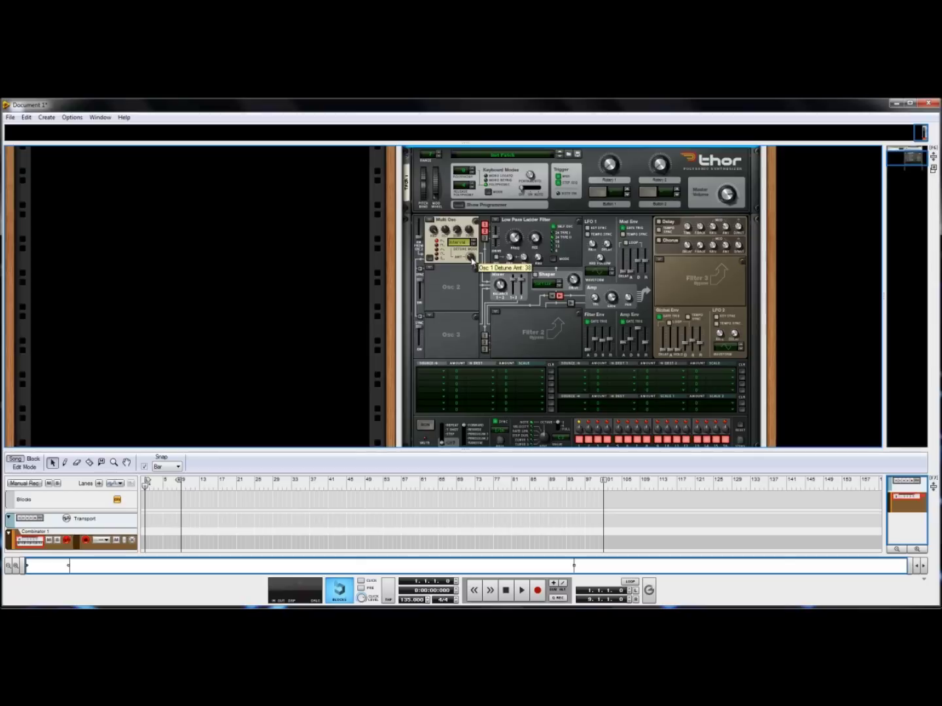
click(432, 268)
click(478, 323)
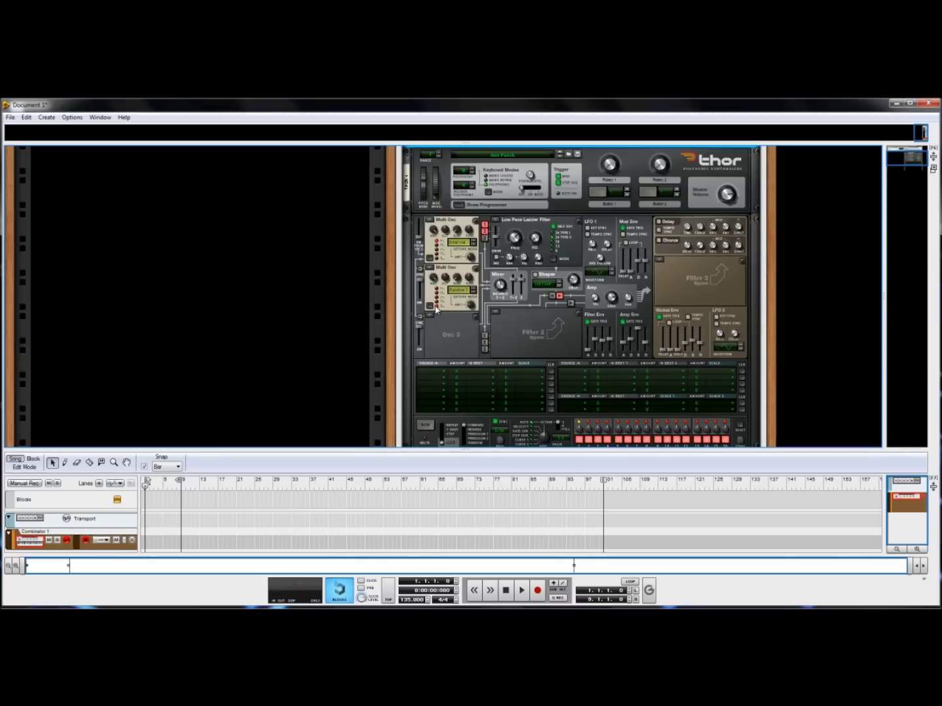
mouse_move(477, 306)
Step: Make oscillator 3 an Analog oscillator and adjust its octave
click(431, 320)
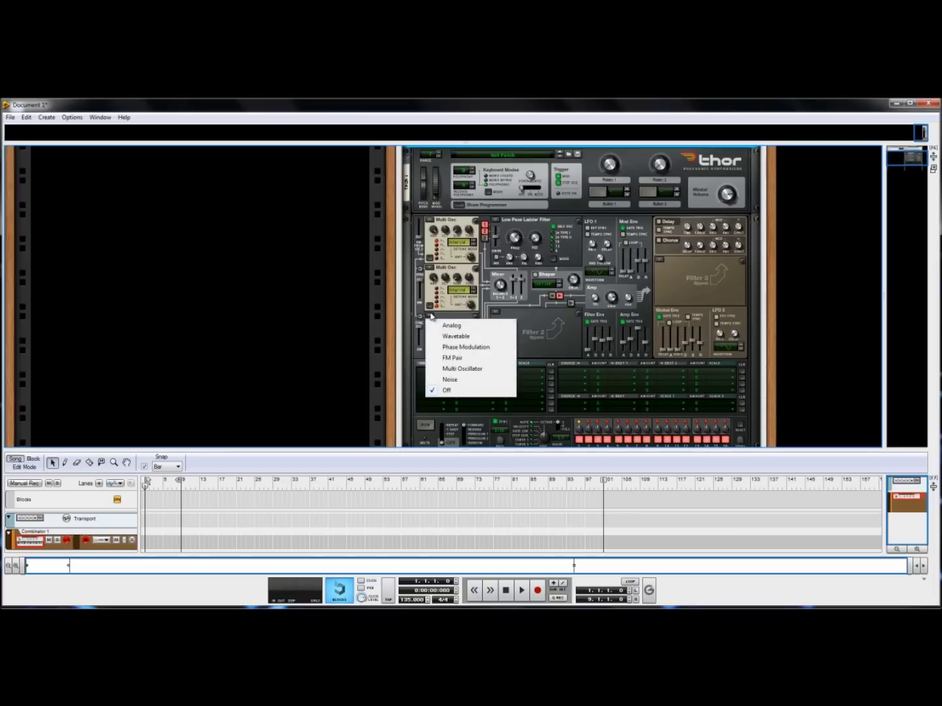
click(456, 325)
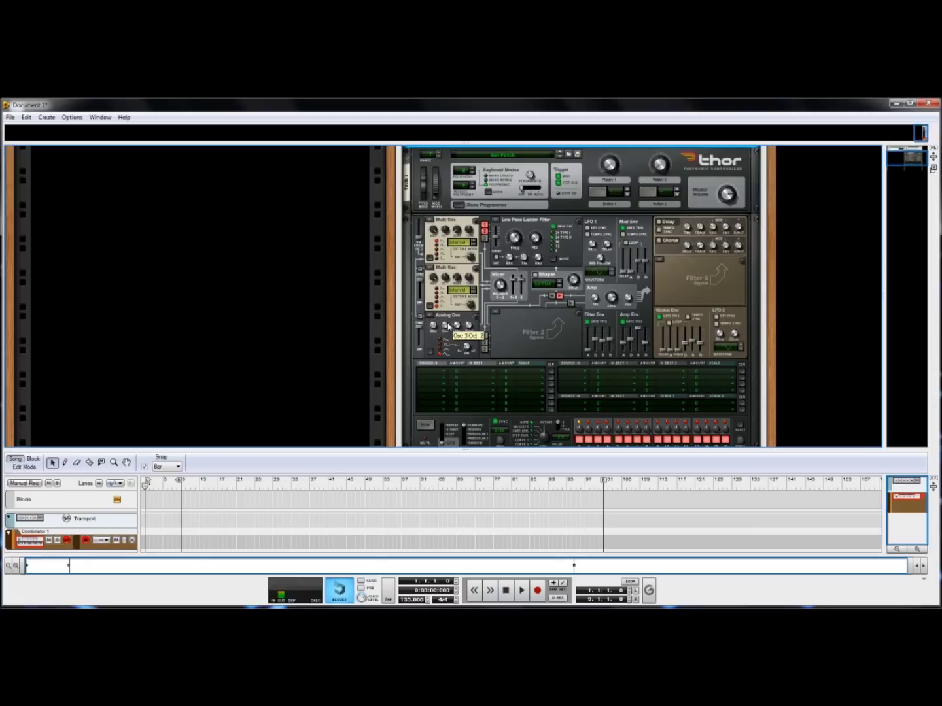
drag(448, 328, 449, 325)
Step: Adjust the frequency and resonance of filter 1 and the decay of the amp envelope
mouse_move(514, 238)
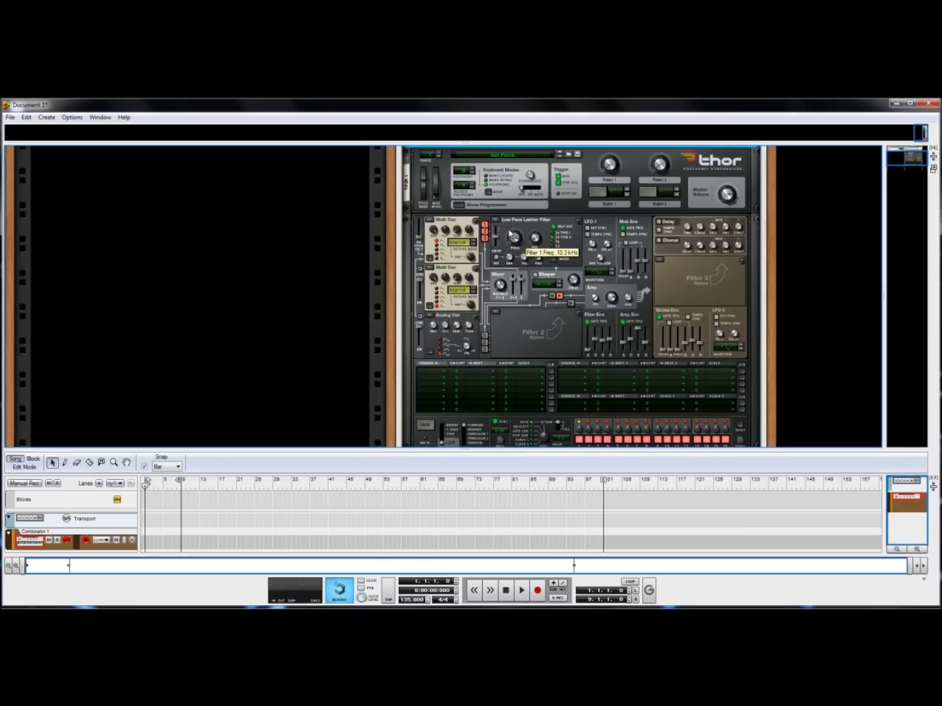
drag(510, 234, 514, 238)
mouse_move(538, 238)
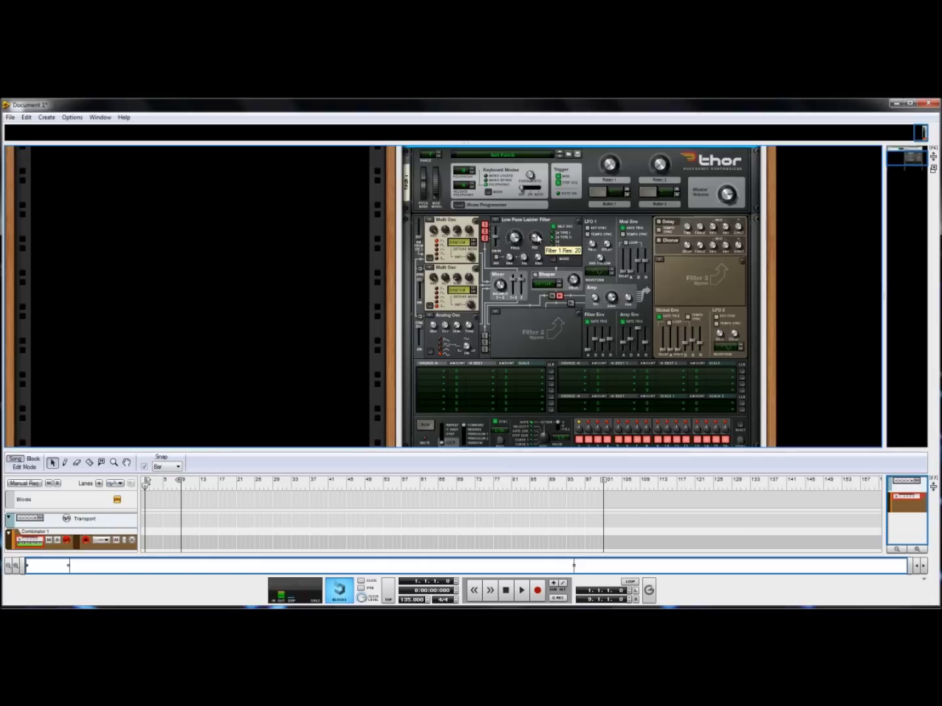
mouse_move(633, 340)
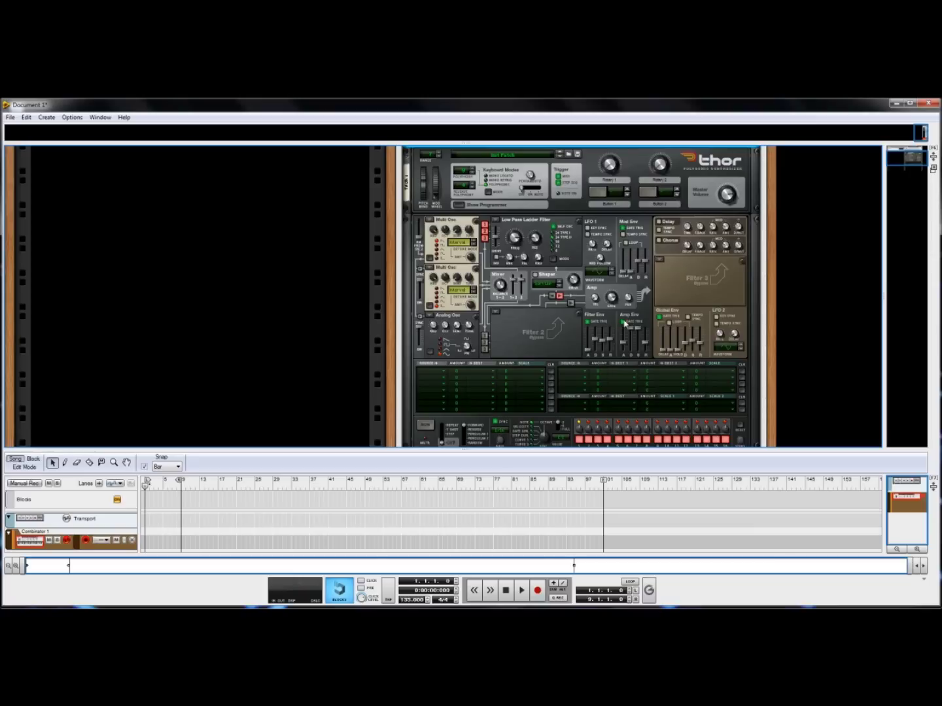
drag(629, 332, 633, 350)
Step: Route the shaper output through filter 2 to the amplifier and make filter 2 a State Variable filter
click(551, 297)
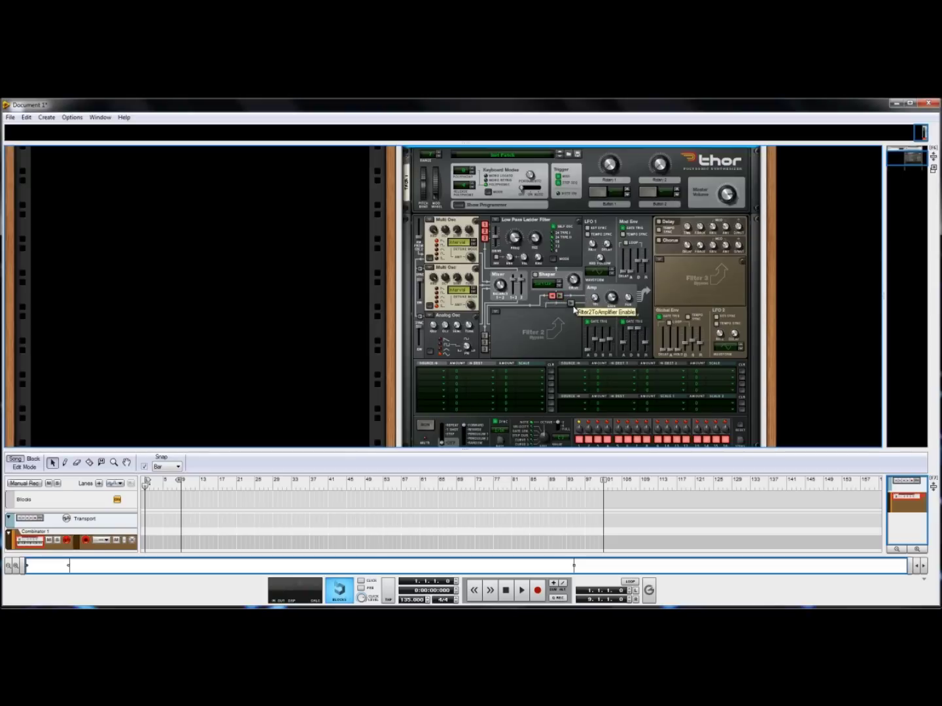
click(496, 313)
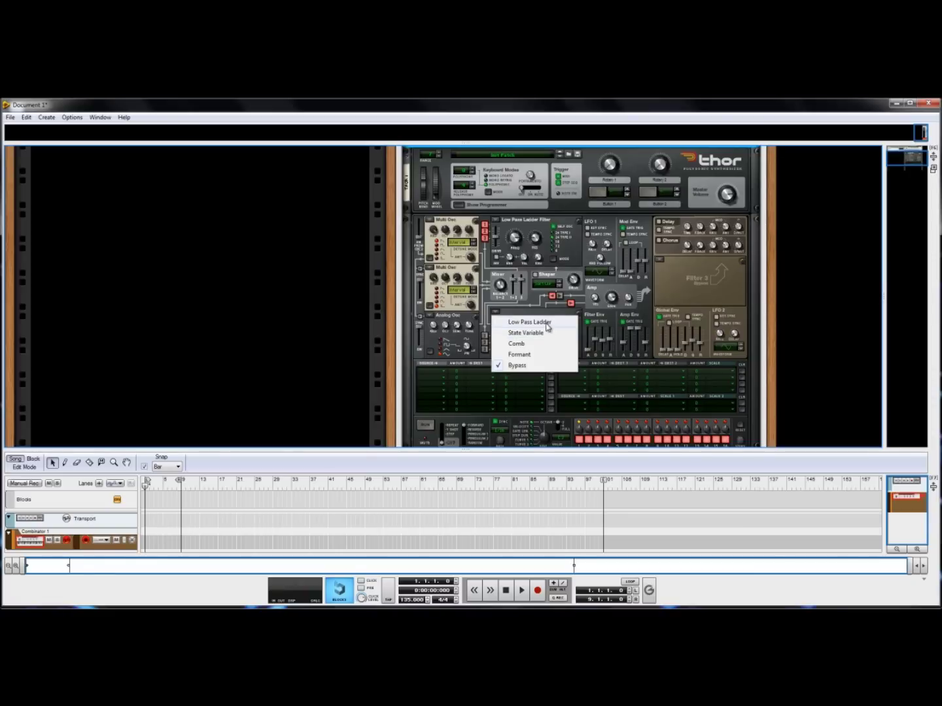
click(537, 332)
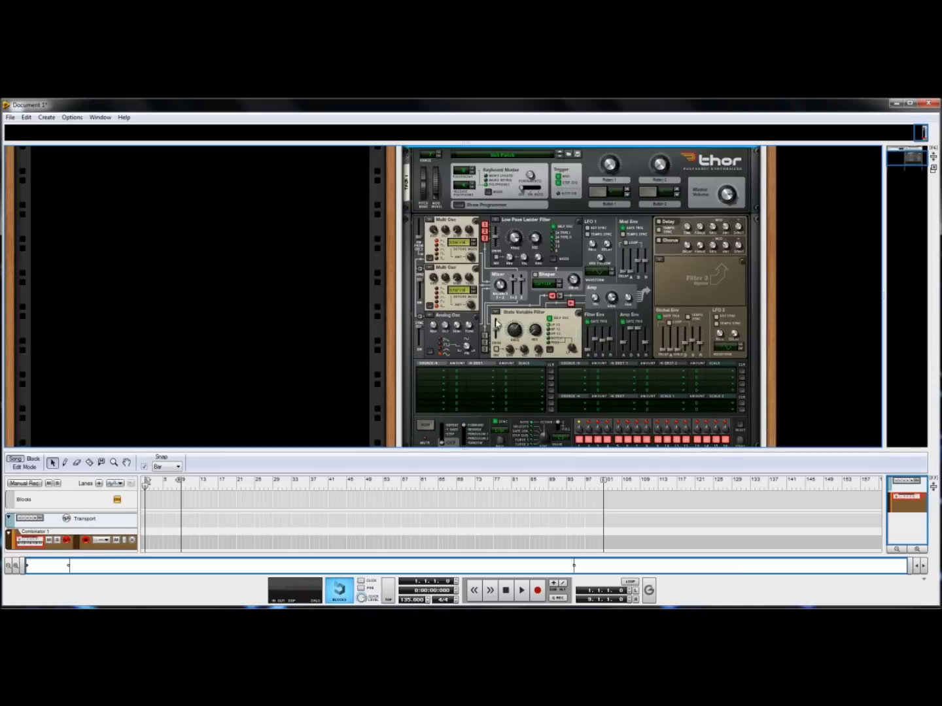
Step: Adjust the frequency of filter 2 to around 1.15 kHz
mouse_move(514, 330)
drag(514, 337, 522, 346)
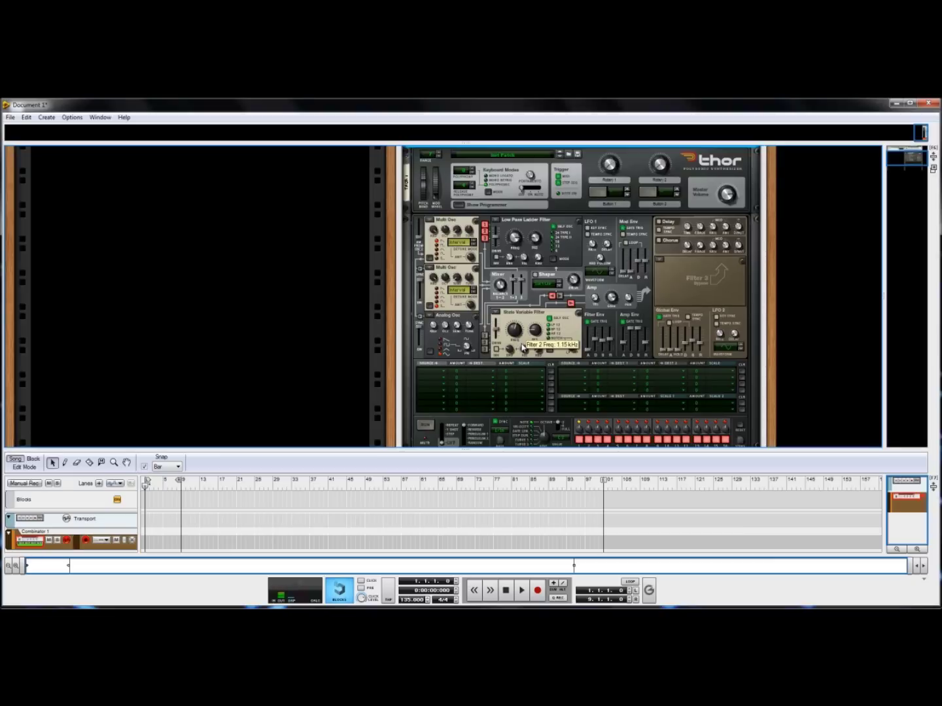
drag(522, 347, 520, 341)
Step: Collapse Thor's programmer and duplicate the synthesizer within the Combinator
click(457, 206)
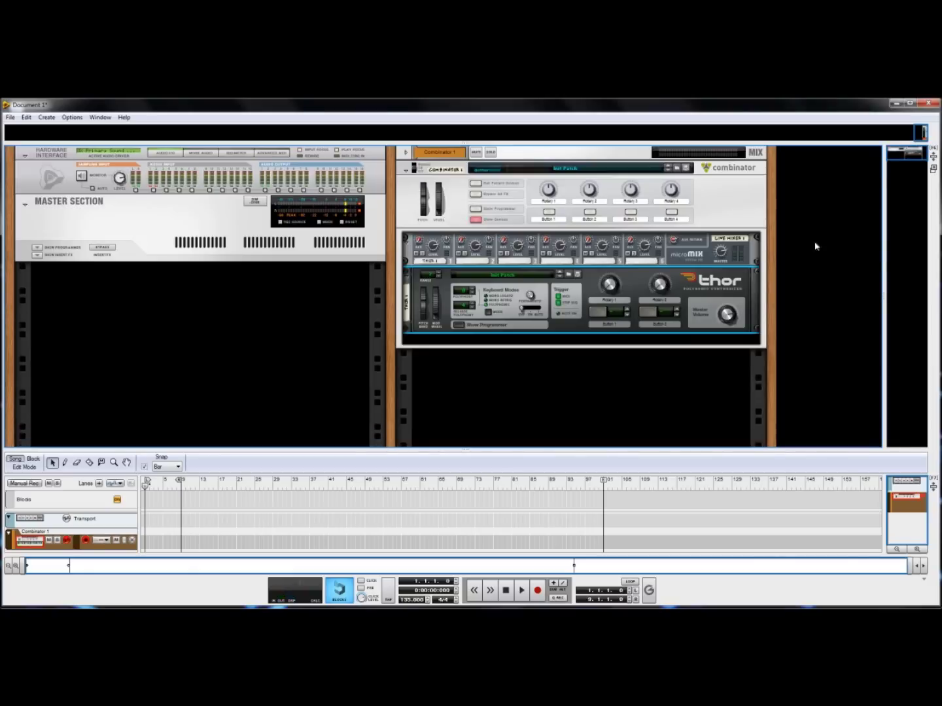
click(567, 323)
right_click(574, 322)
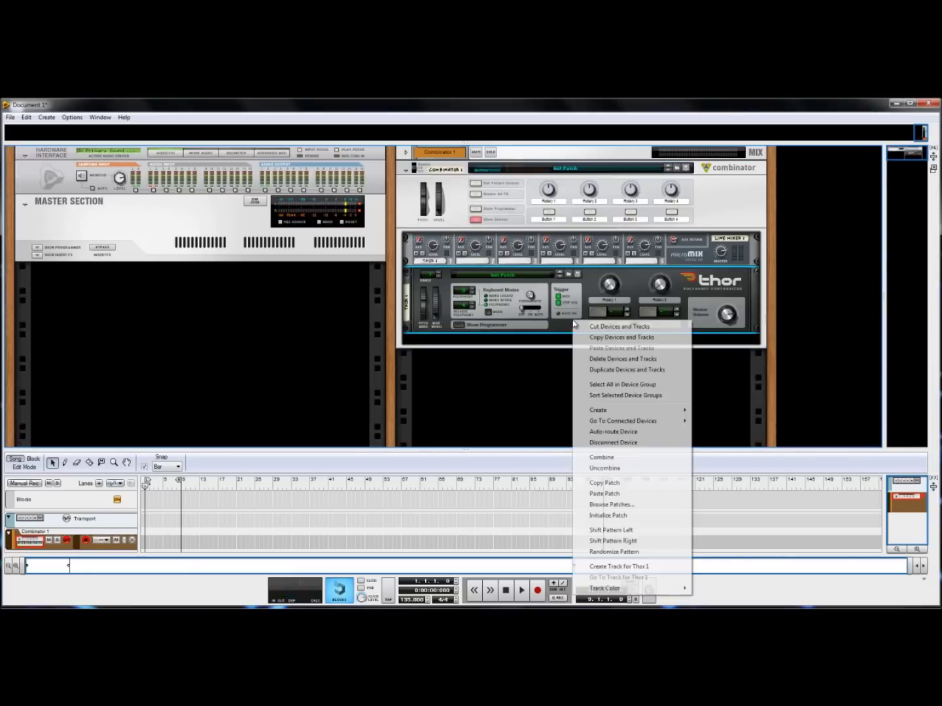
click(626, 369)
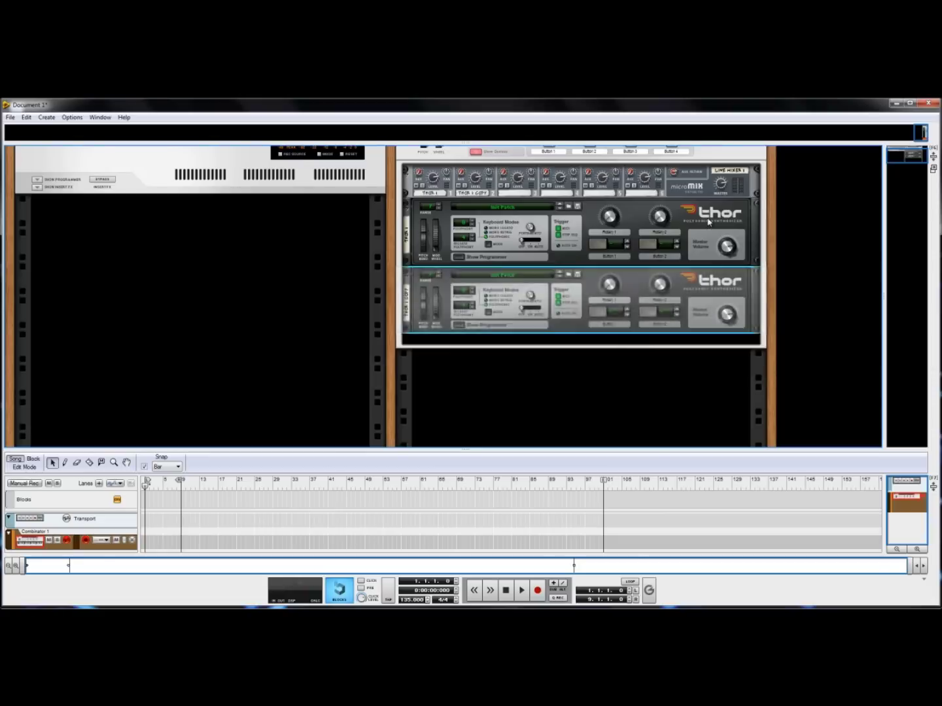
drag(453, 221, 449, 224)
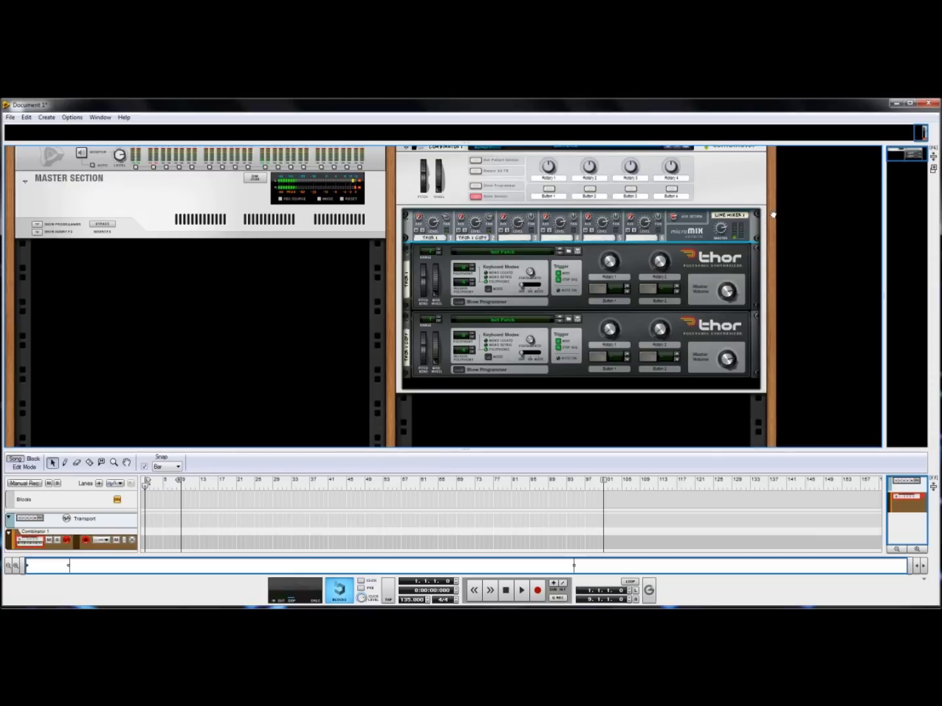
scroll(776, 222, up, 1)
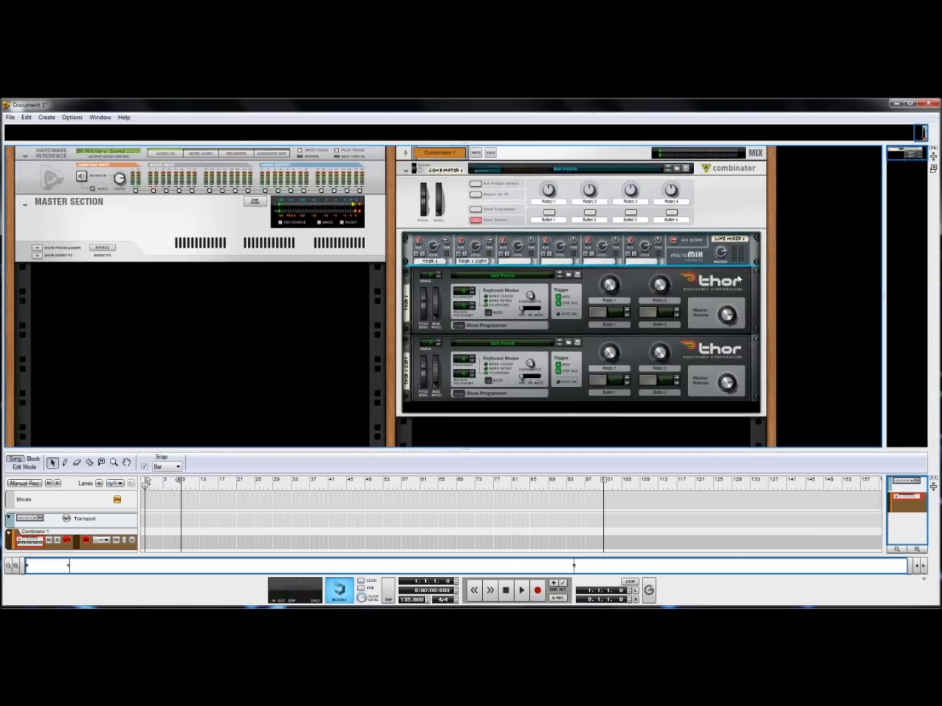
right_click(697, 254)
mouse_move(726, 341)
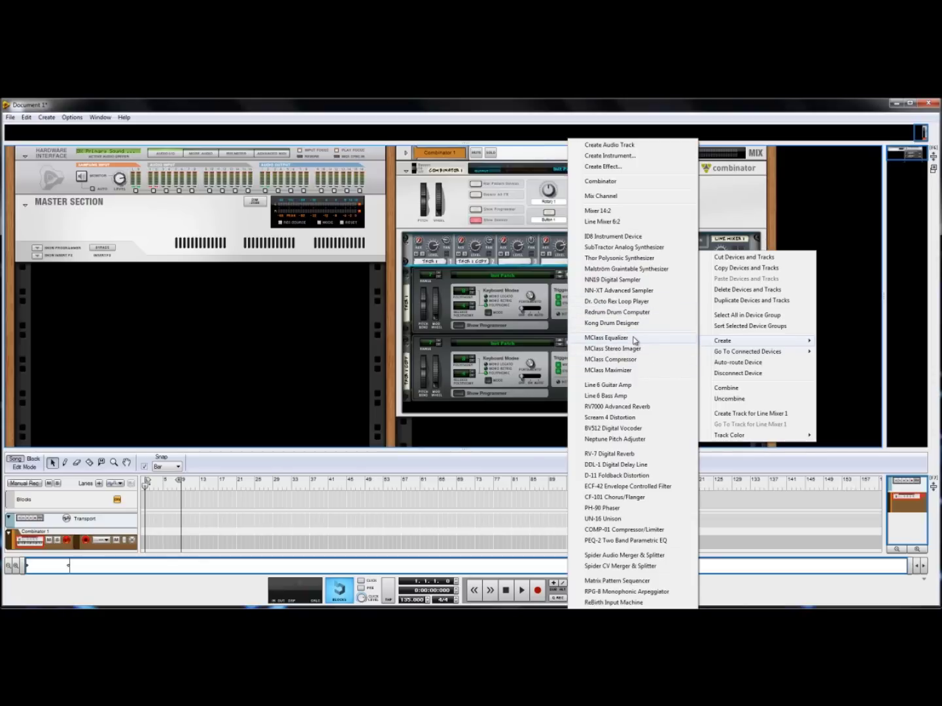
click(607, 337)
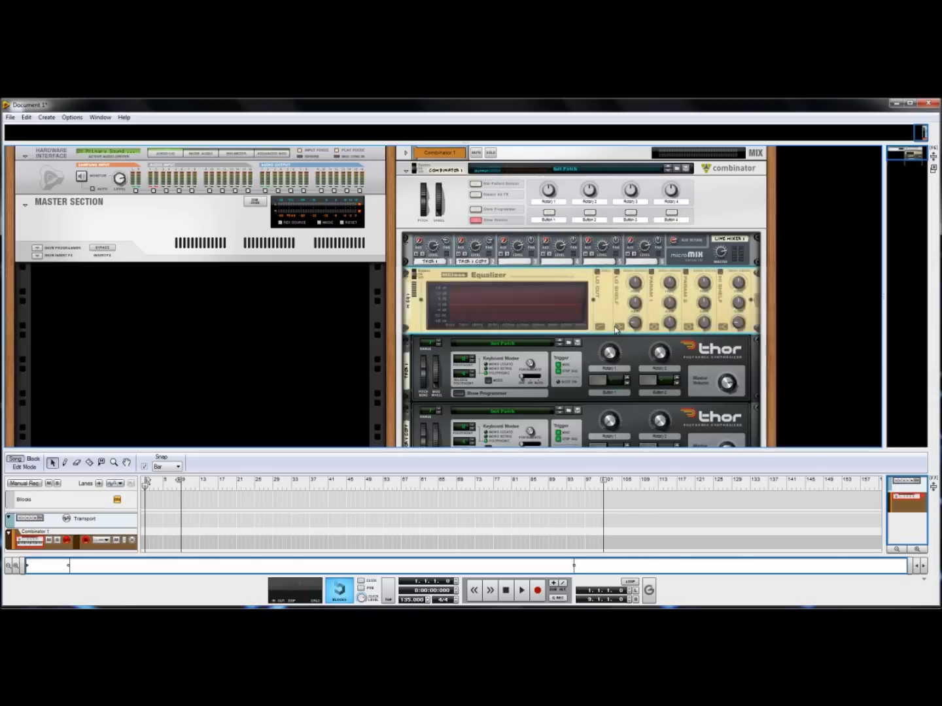
key(Tab)
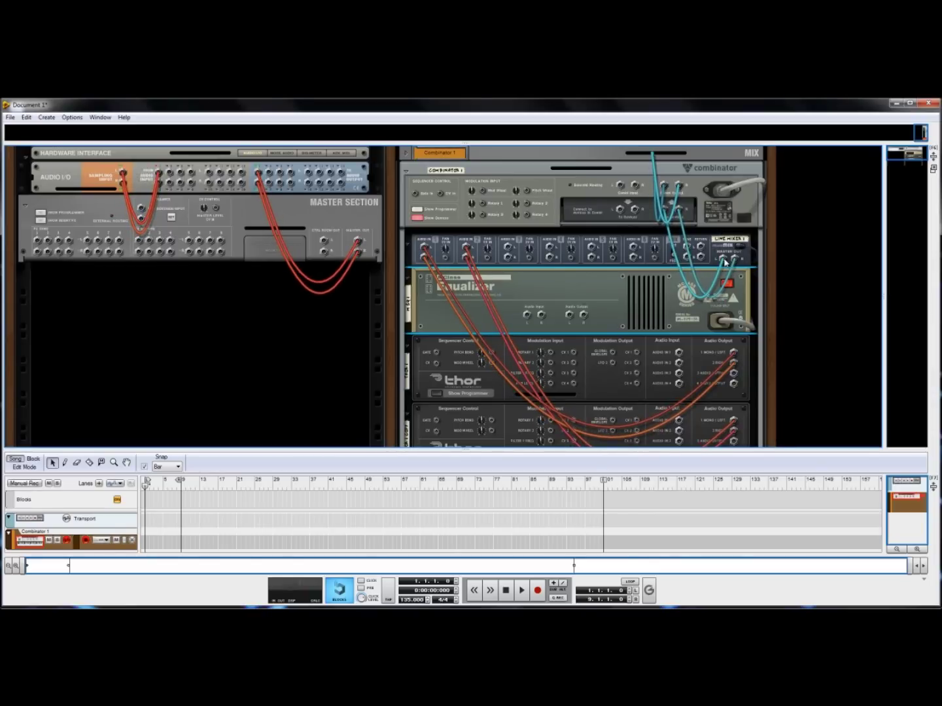
drag(661, 310, 526, 282)
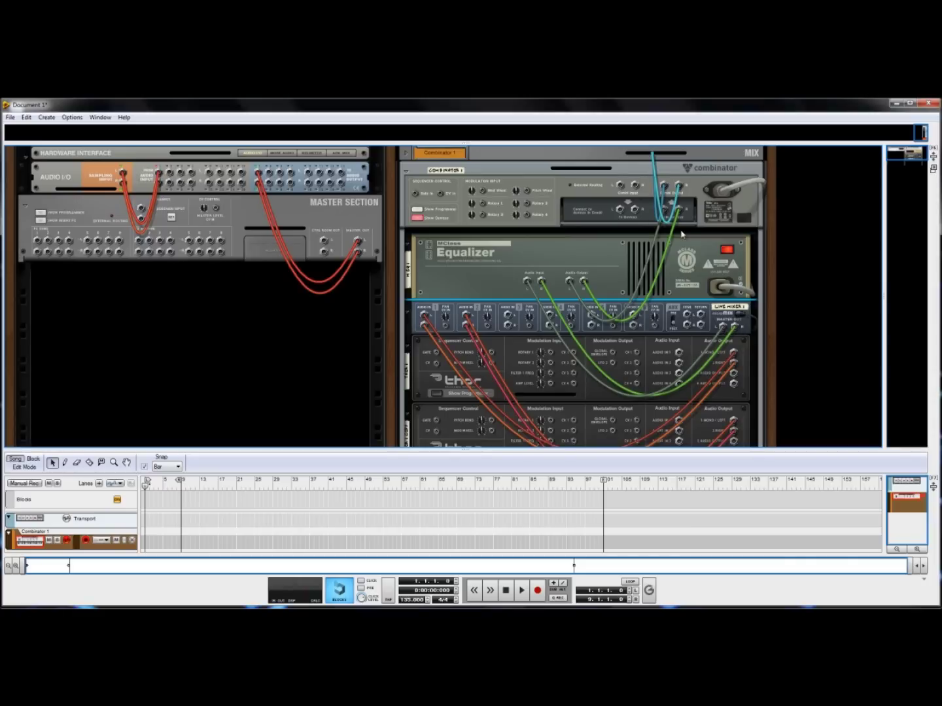
key(Tab)
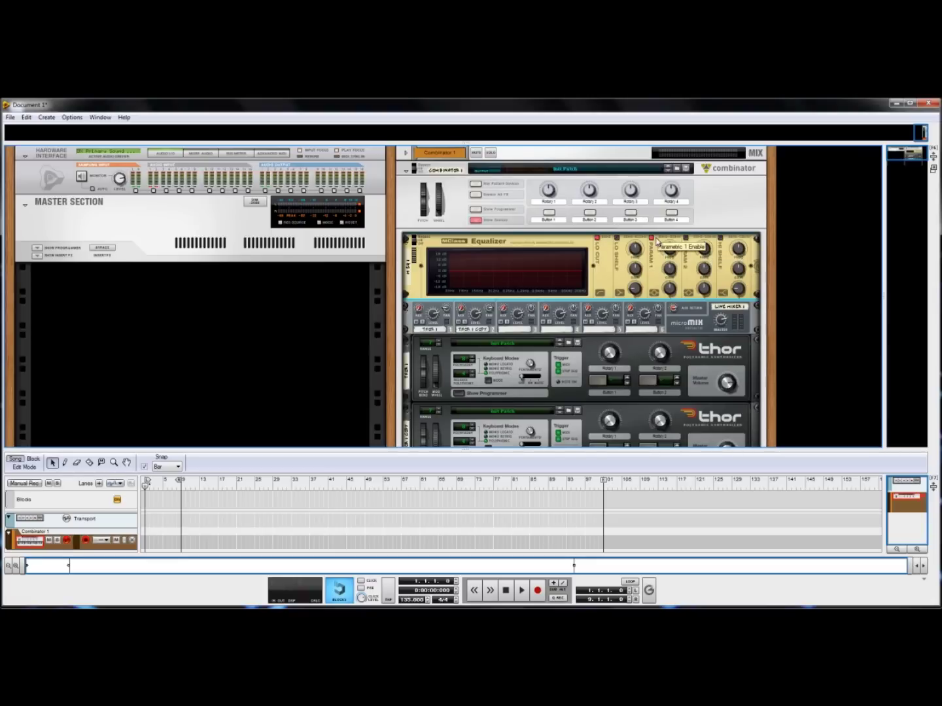
Step: Enable parametric bands 1 and 2 on the equalizer as low-mid cuts, with band 2's gain at about -9.7 dB
mouse_move(679, 255)
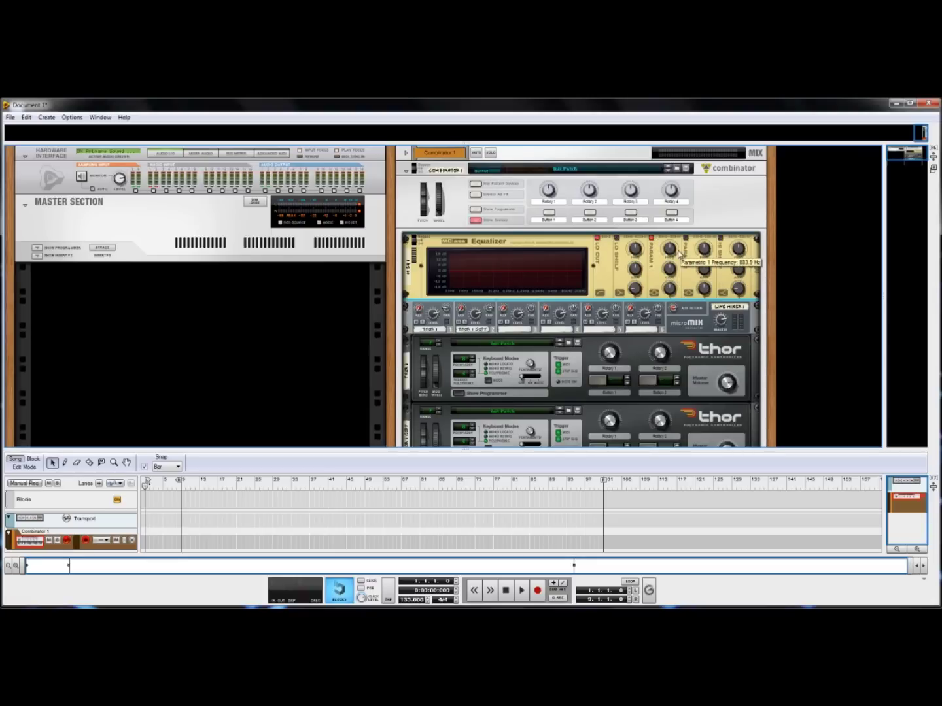
drag(671, 253, 706, 260)
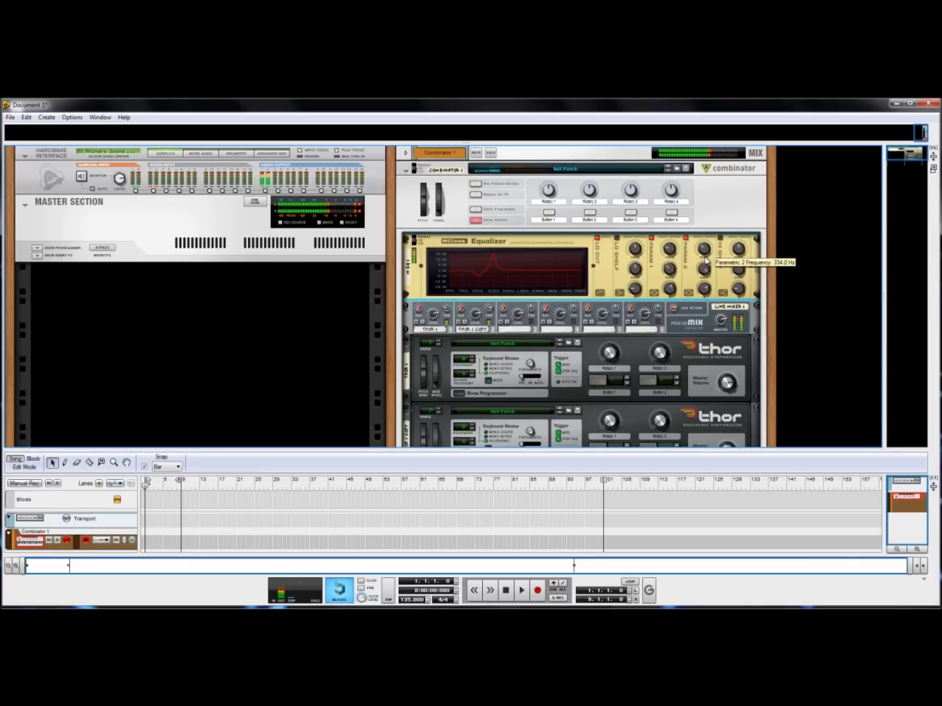
drag(704, 269, 710, 292)
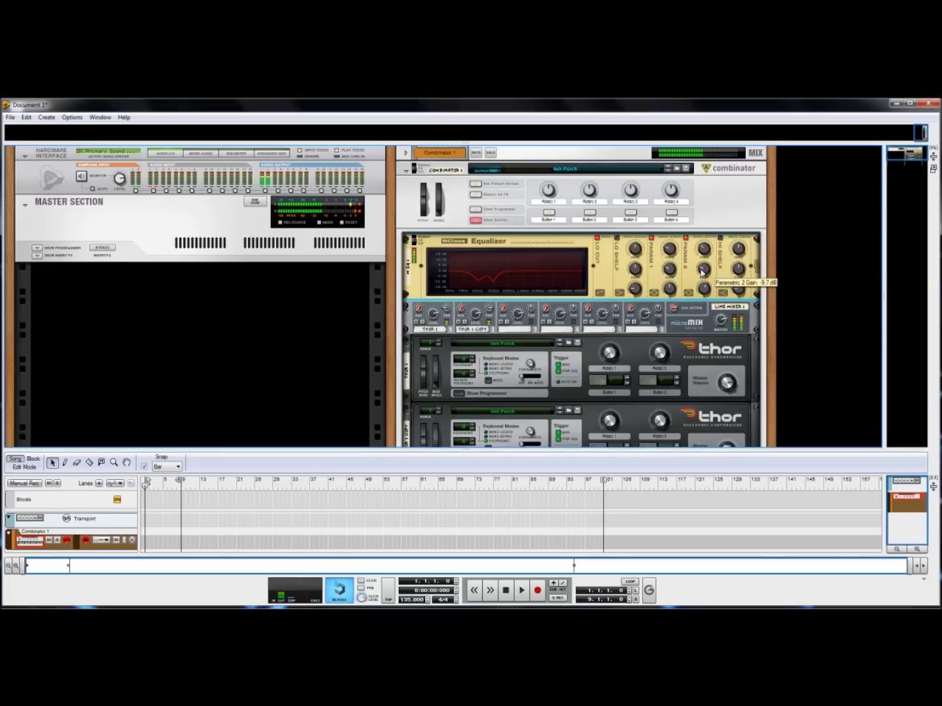
Step: Add a second MClass Equalizer and cut with parametric 1 at a Q of about 16.2 and parametric 2 at about 5.7
right_click(612, 286)
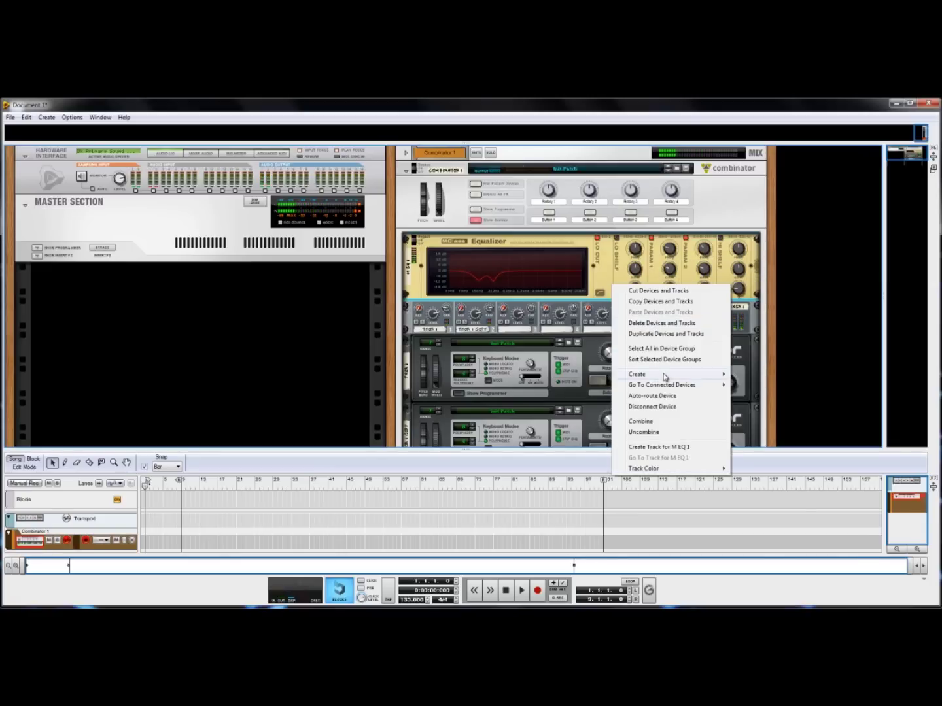
mouse_move(665, 376)
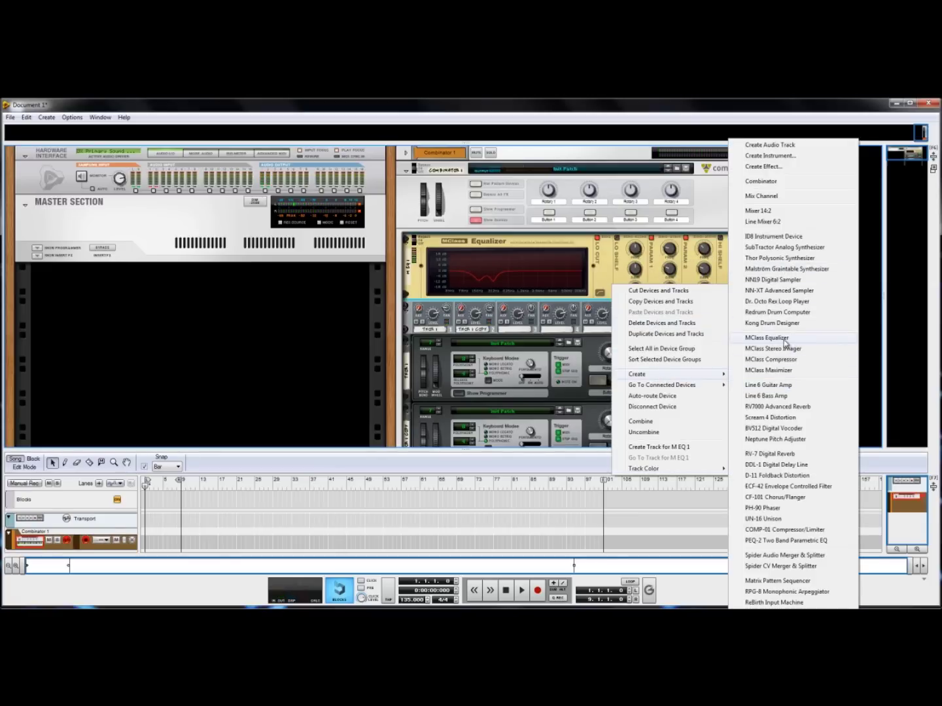
click(785, 341)
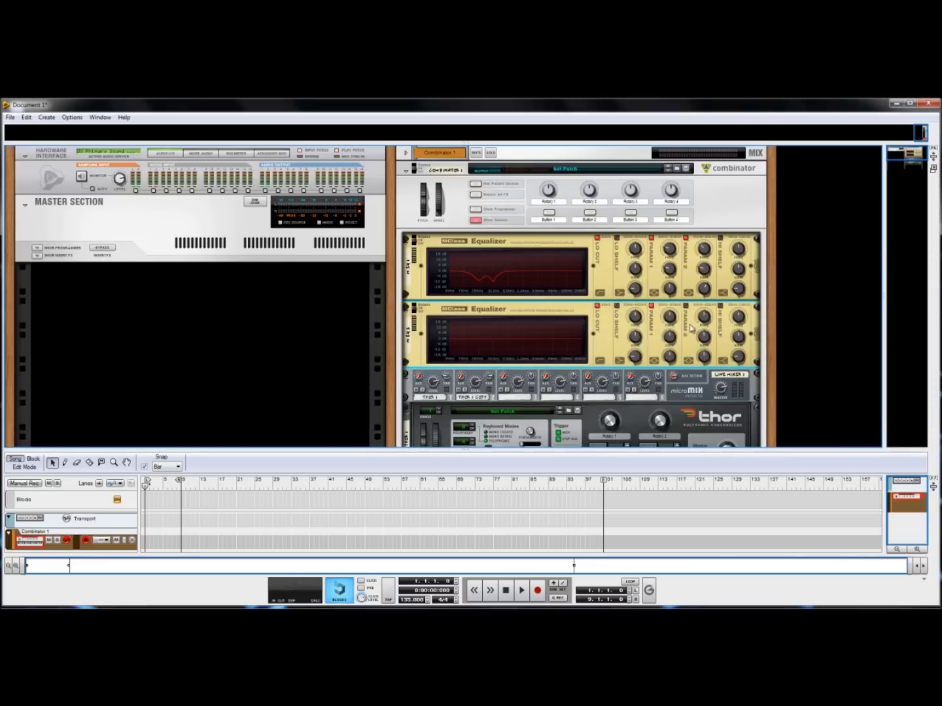
mouse_move(670, 339)
mouse_down()
mouse_move(681, 333)
mouse_move(672, 317)
mouse_move(673, 348)
mouse_up()
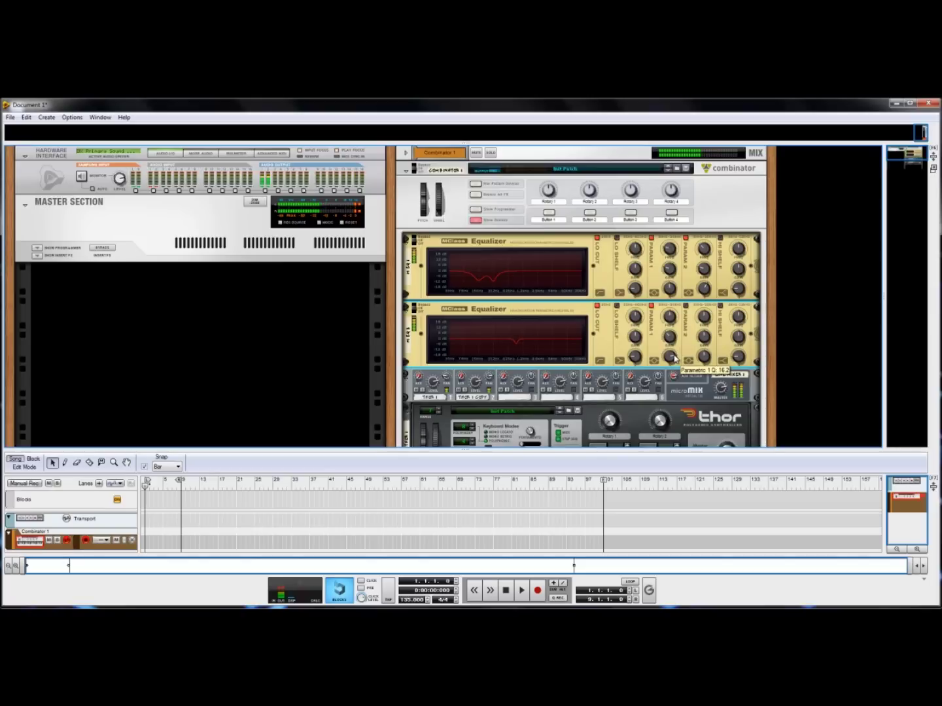
drag(704, 337, 706, 367)
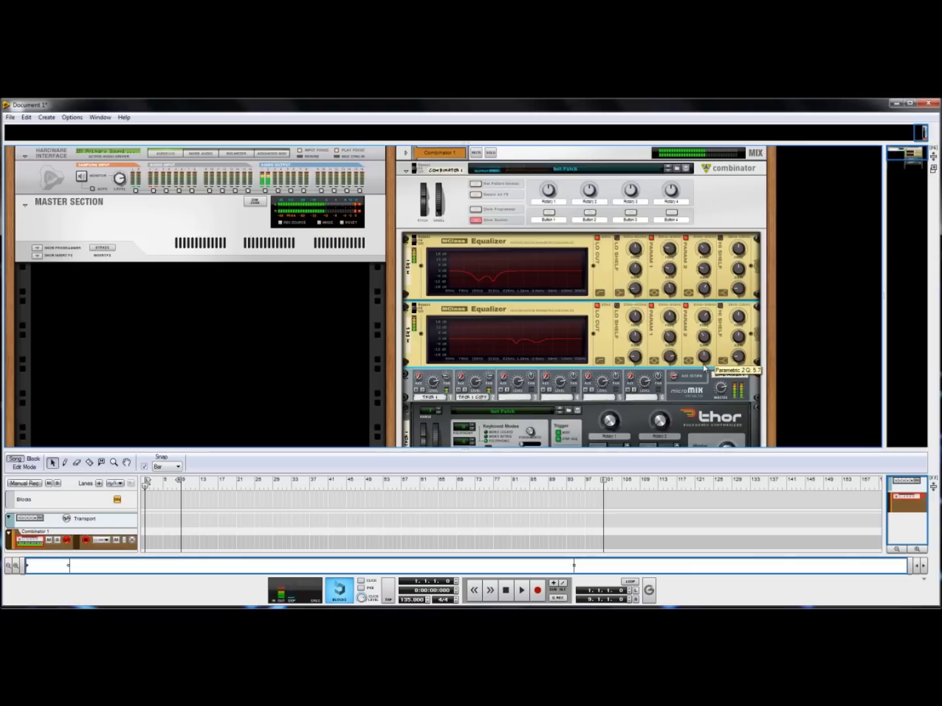
Step: Add a third MClass Equalizer and make a narrow low-mid cut with parametric 1 at a Q of about 13.0
right_click(599, 344)
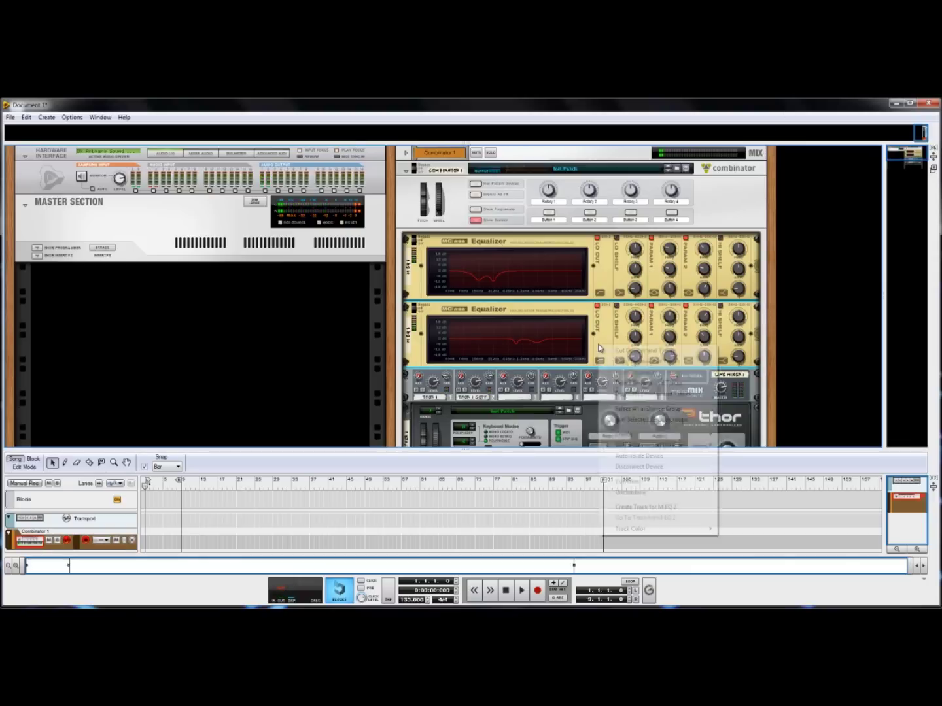
mouse_move(673, 435)
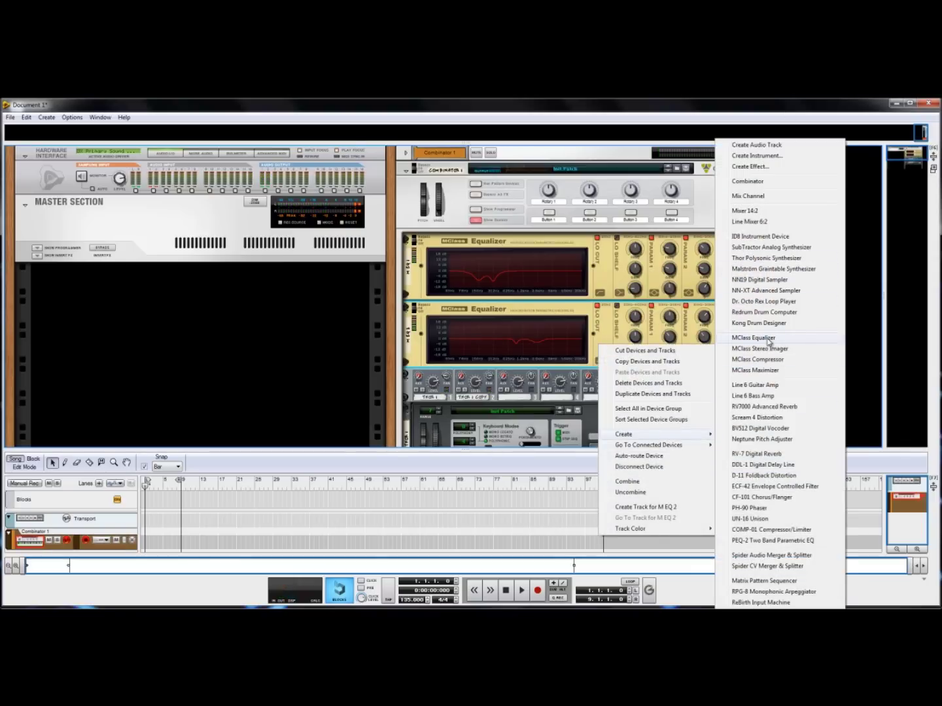
click(774, 343)
drag(670, 396, 680, 430)
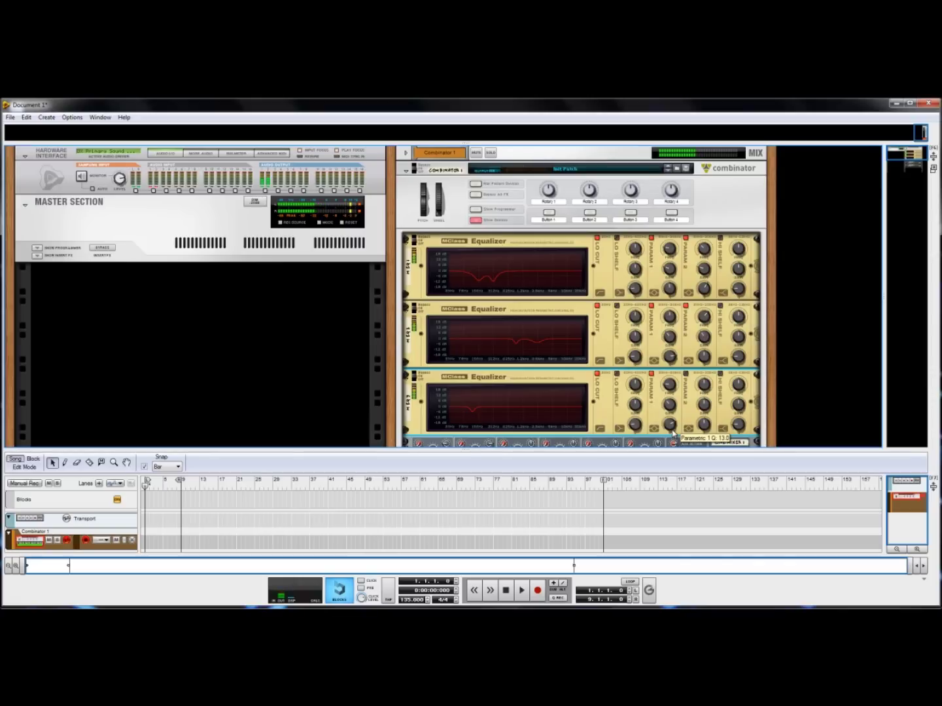
Step: Add an RV7000 Advanced Reverb between the third equalizer and the line mixer
scroll(618, 364, down, 3)
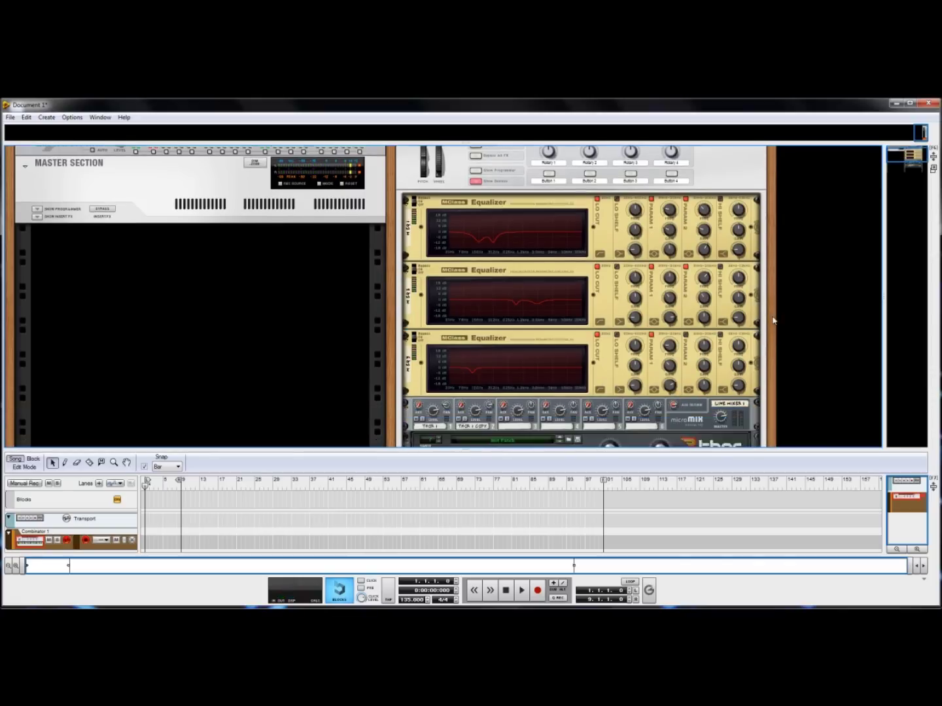
right_click(618, 363)
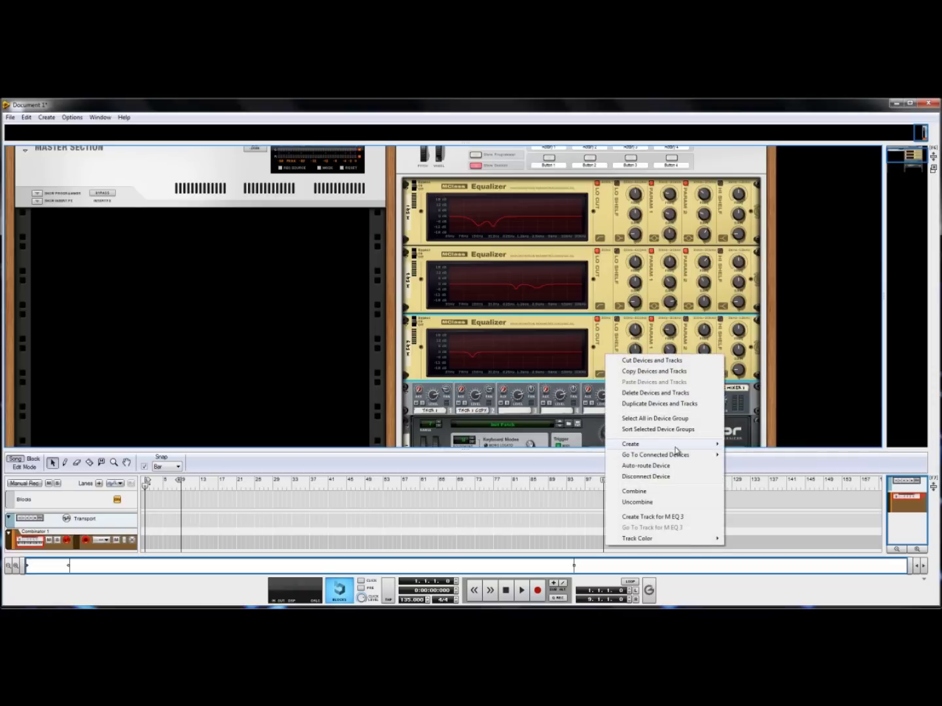
mouse_move(678, 446)
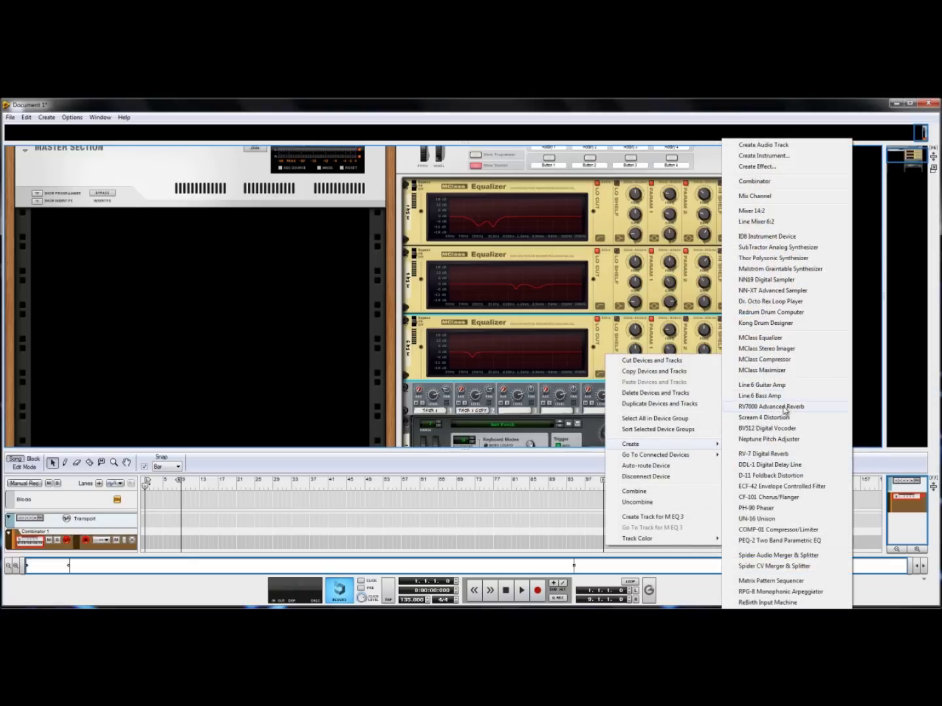
click(780, 406)
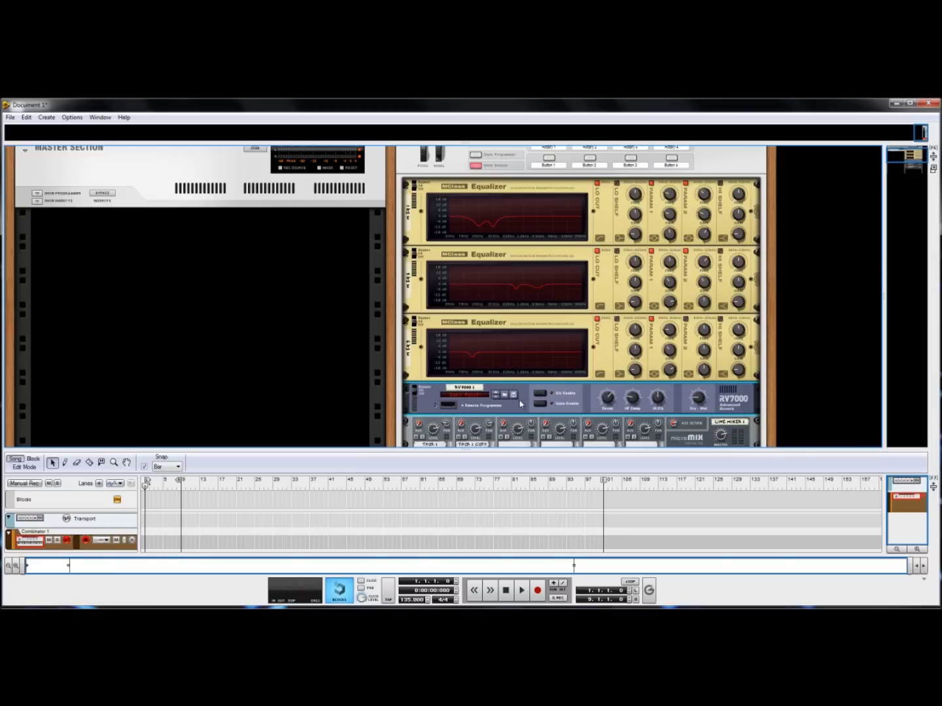
Step: Set the RV7000's algorithm to Plate in its remote programmer and adjust the decay, closing the programmer when done
click(436, 405)
drag(466, 396, 469, 390)
drag(607, 374, 608, 359)
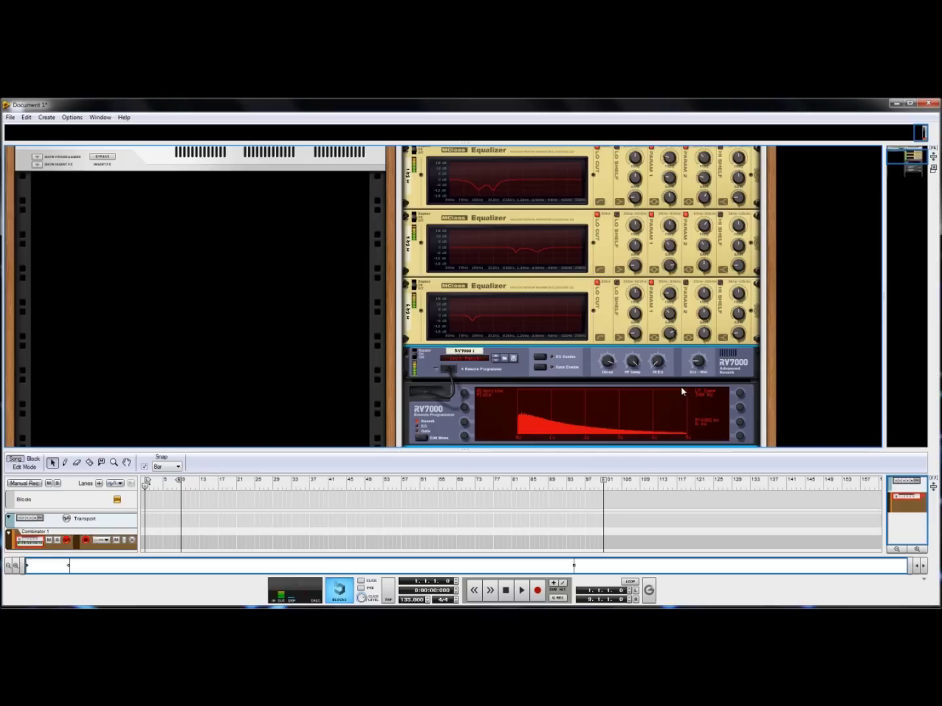
click(436, 368)
scroll(786, 305, up, 2)
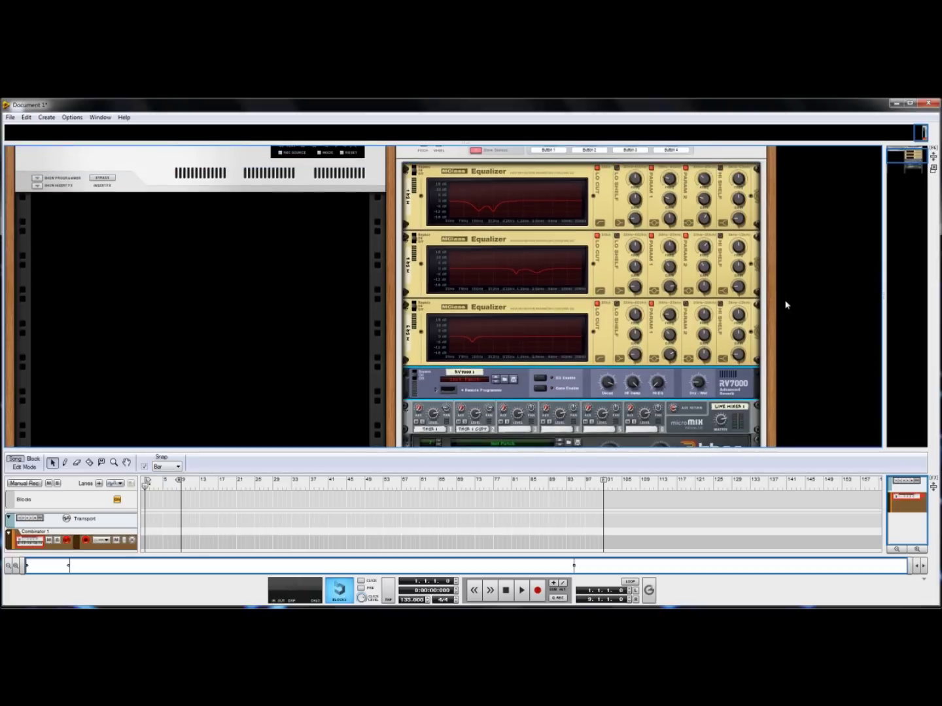
click(595, 344)
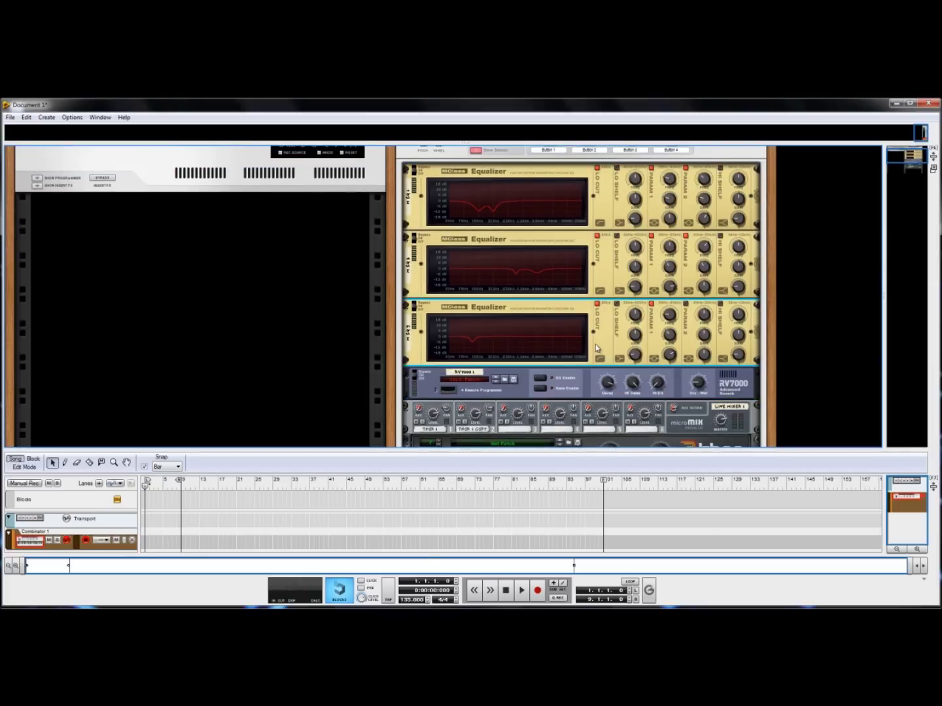
right_click(595, 343)
mouse_move(651, 435)
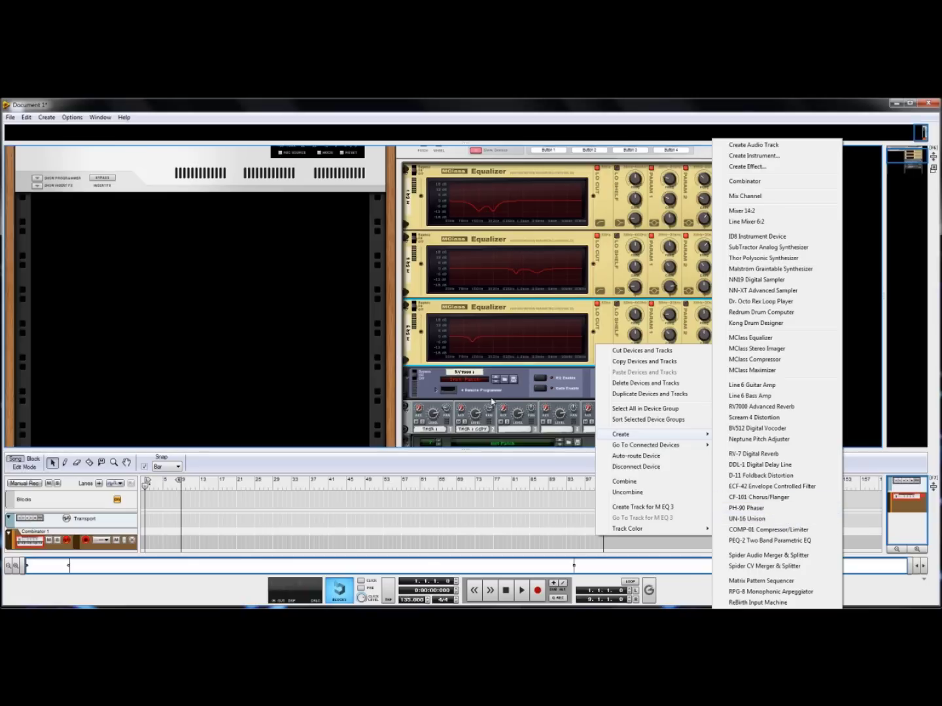
click(397, 357)
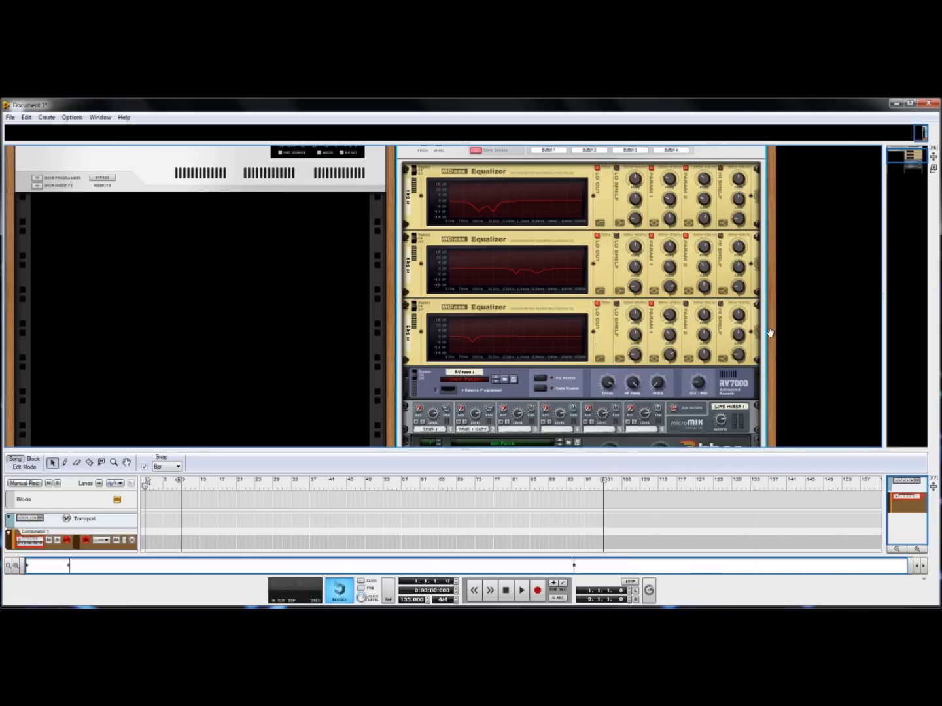
scroll(776, 391, up, 3)
scroll(776, 391, down, 10)
scroll(777, 391, down, 5)
scroll(589, 340, up, 5)
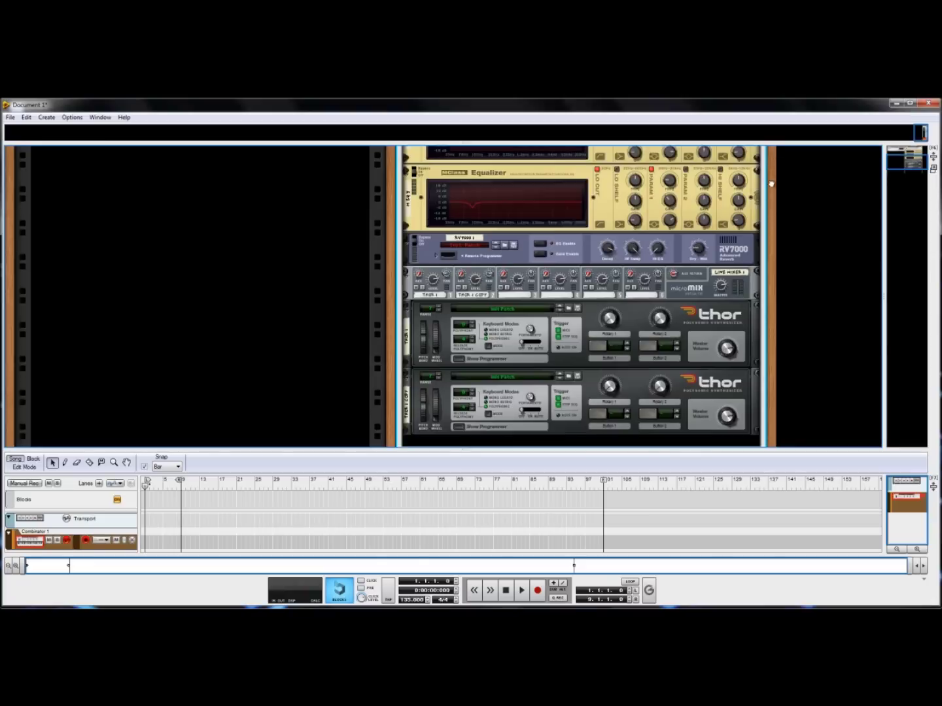
scroll(455, 309, down, 1)
click(424, 271)
click(459, 339)
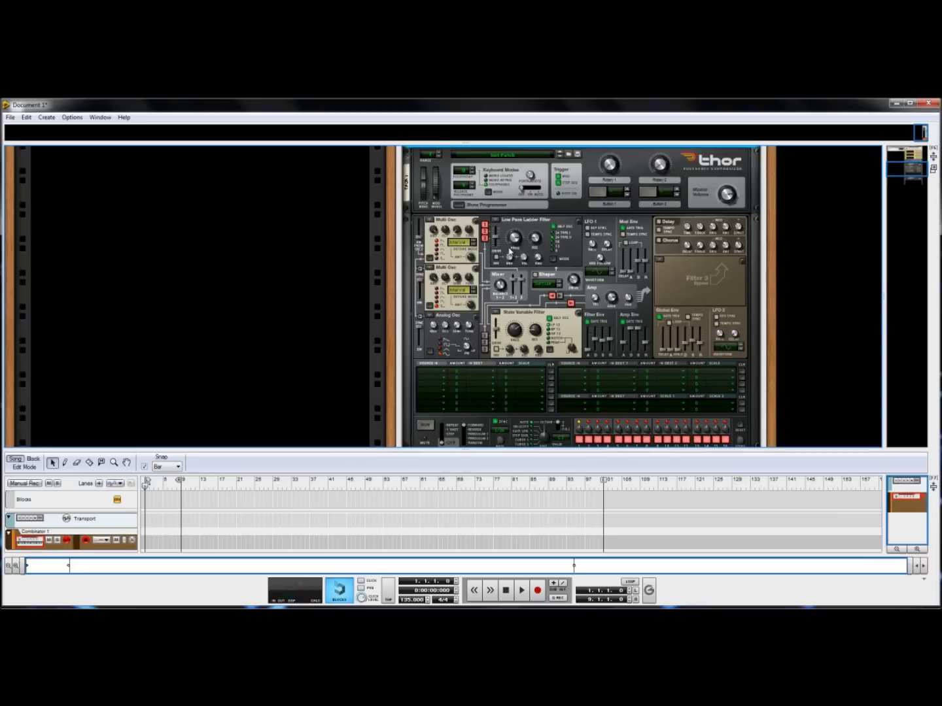
Step: Try a different frequency on the first Thor's Low Pass Ladder Filter
mouse_move(516, 240)
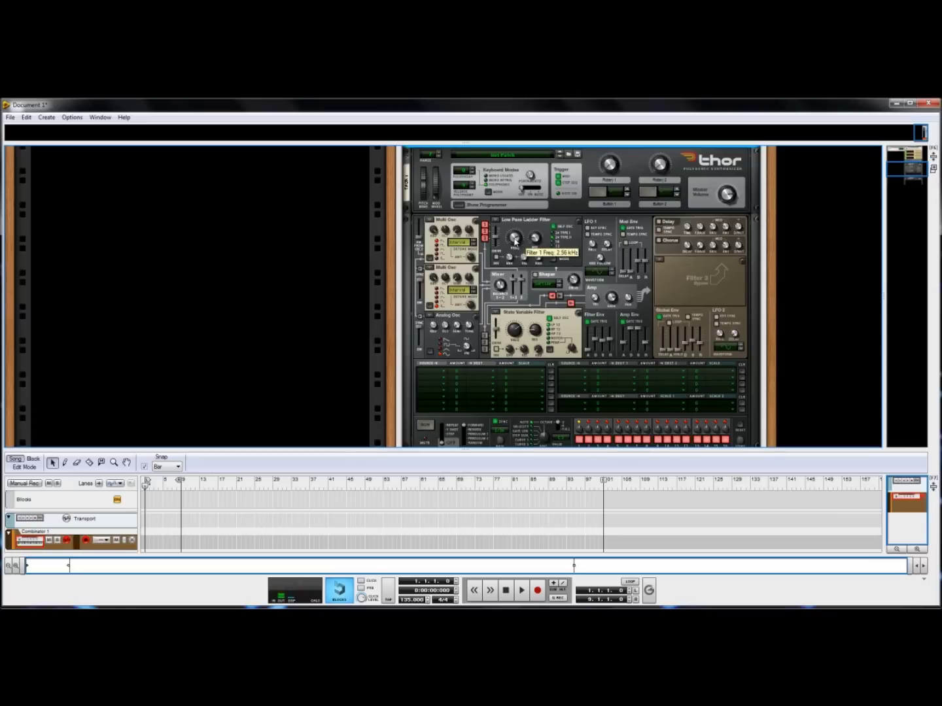
drag(515, 240, 516, 236)
mouse_move(523, 337)
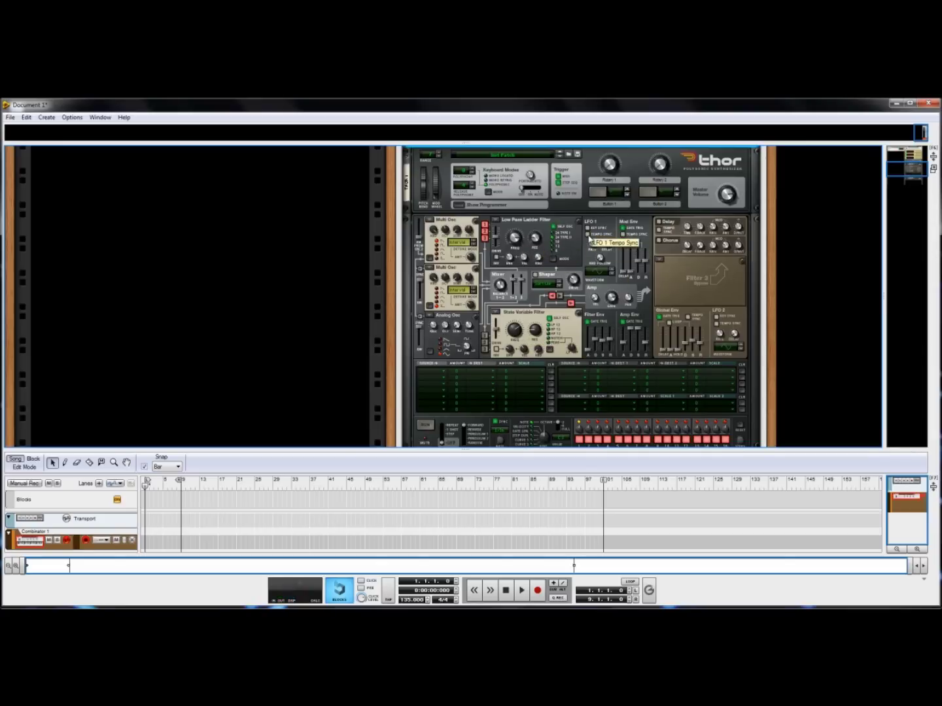
Step: Turn on key sync and tempo sync for LFO 1 in the first Thor and adjust the LFO's rate
click(591, 234)
mouse_move(597, 252)
drag(596, 252, 600, 266)
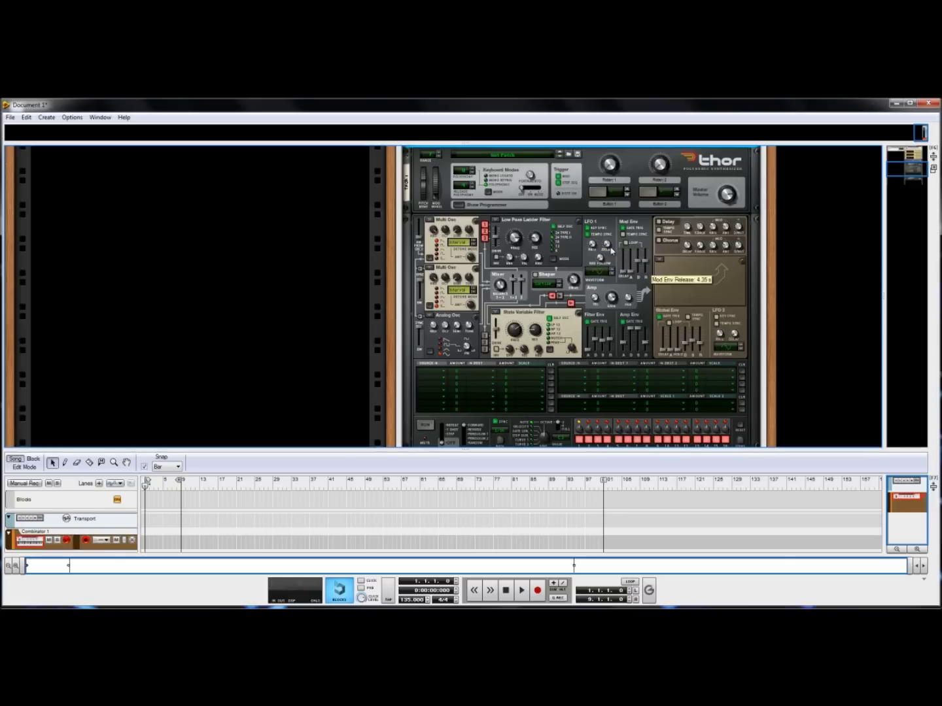
Step: Route LFO 1 to the Filter 1 Frequency in the first row of the modulation matrix and set a modulation amount
click(436, 375)
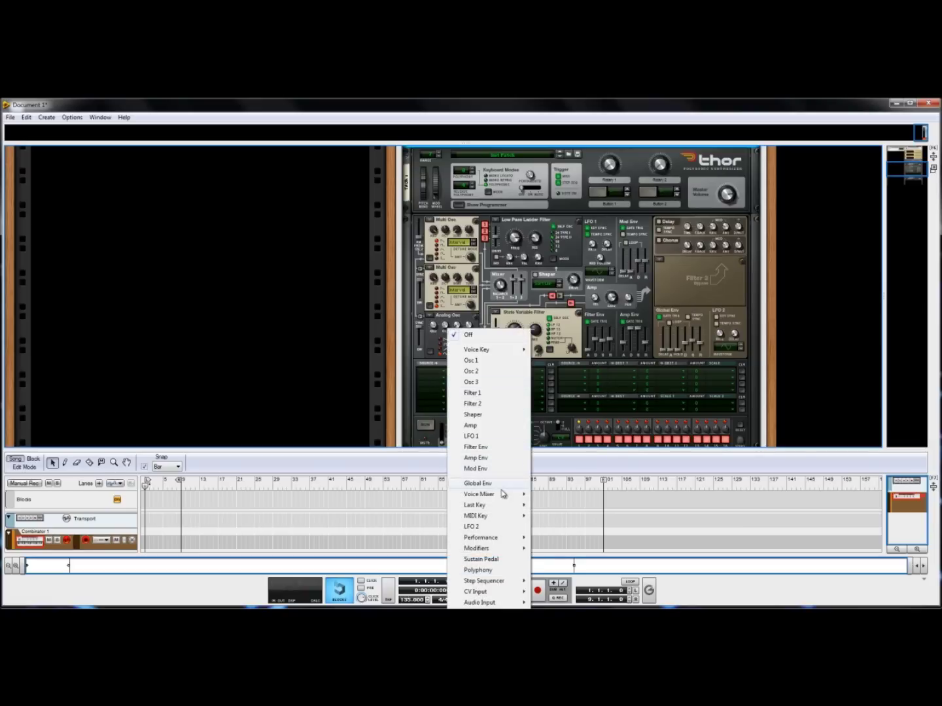
click(487, 437)
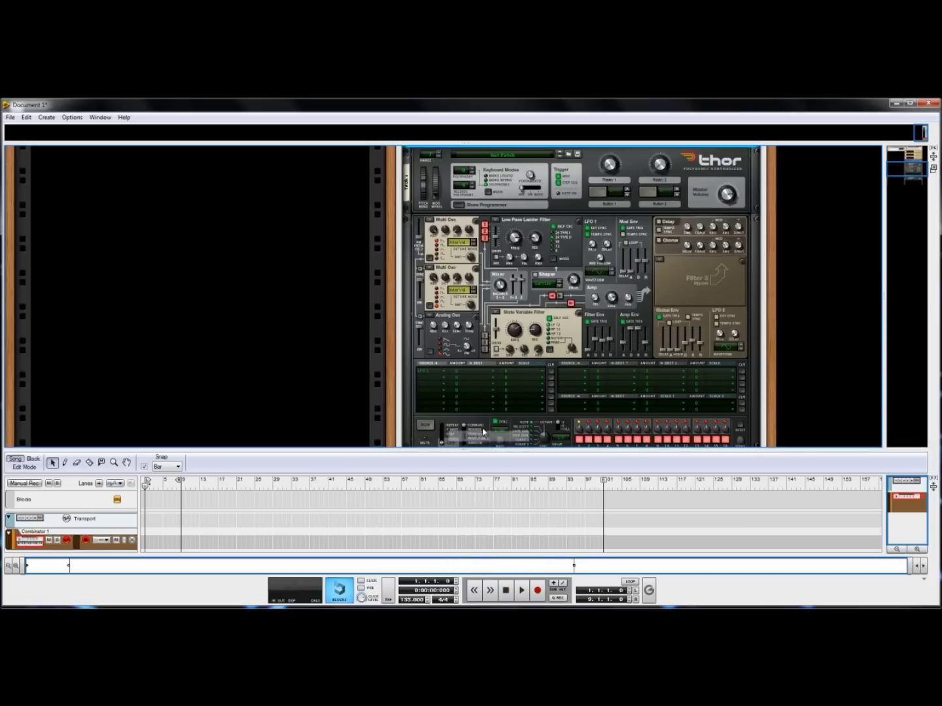
click(477, 372)
mouse_move(546, 180)
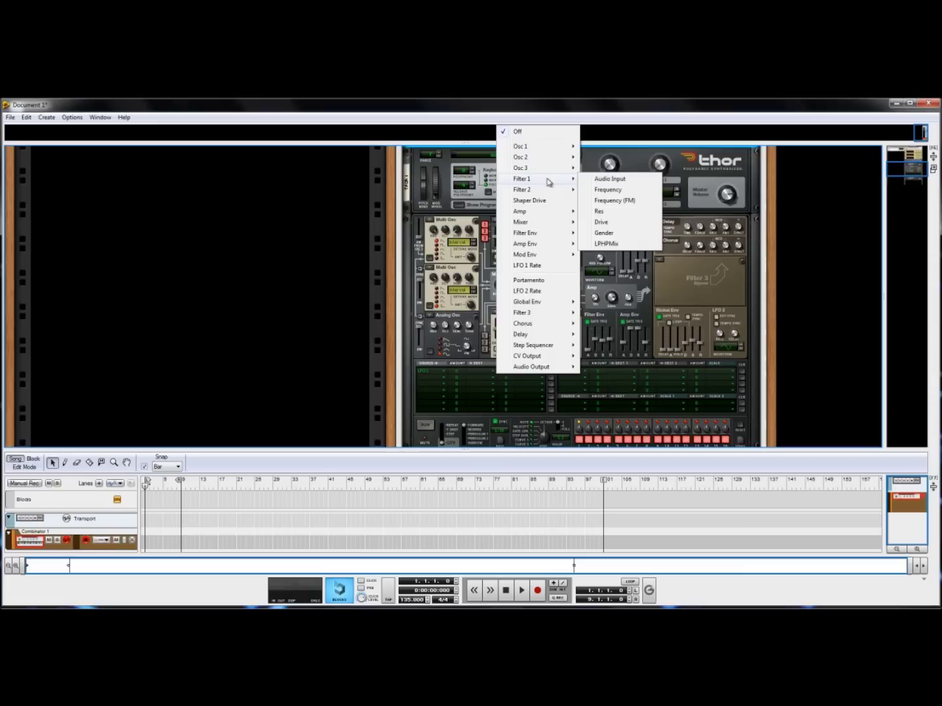
click(602, 190)
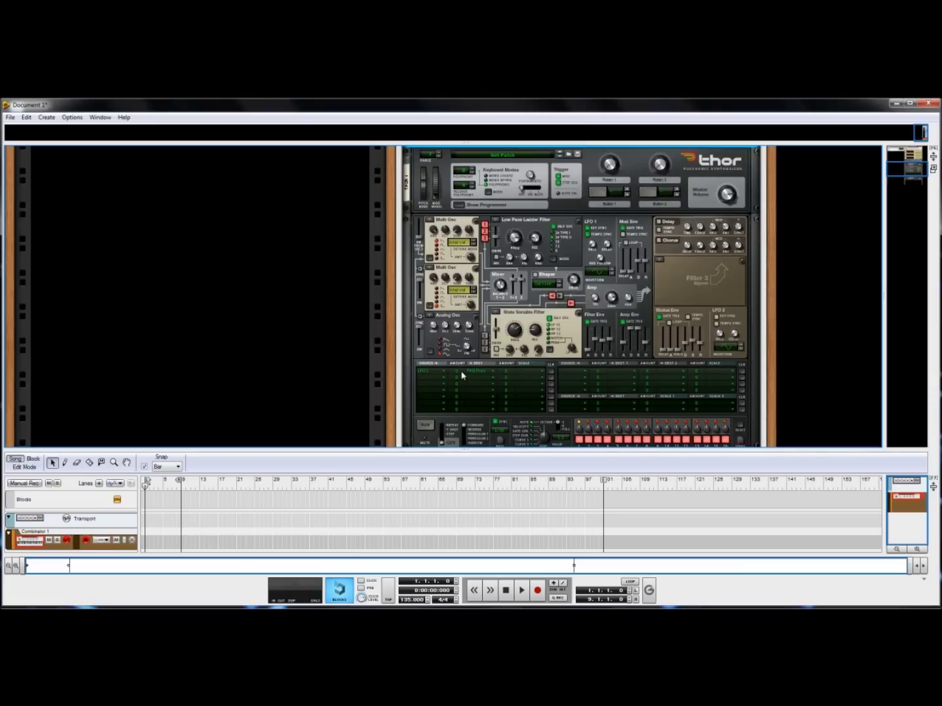
drag(462, 374, 466, 372)
Step: Lower the frequency of filter 1 in the first Thor to suit the LFO modulation
drag(515, 242, 523, 261)
mouse_move(461, 372)
mouse_move(595, 245)
mouse_move(622, 264)
scroll(772, 172, up, 3)
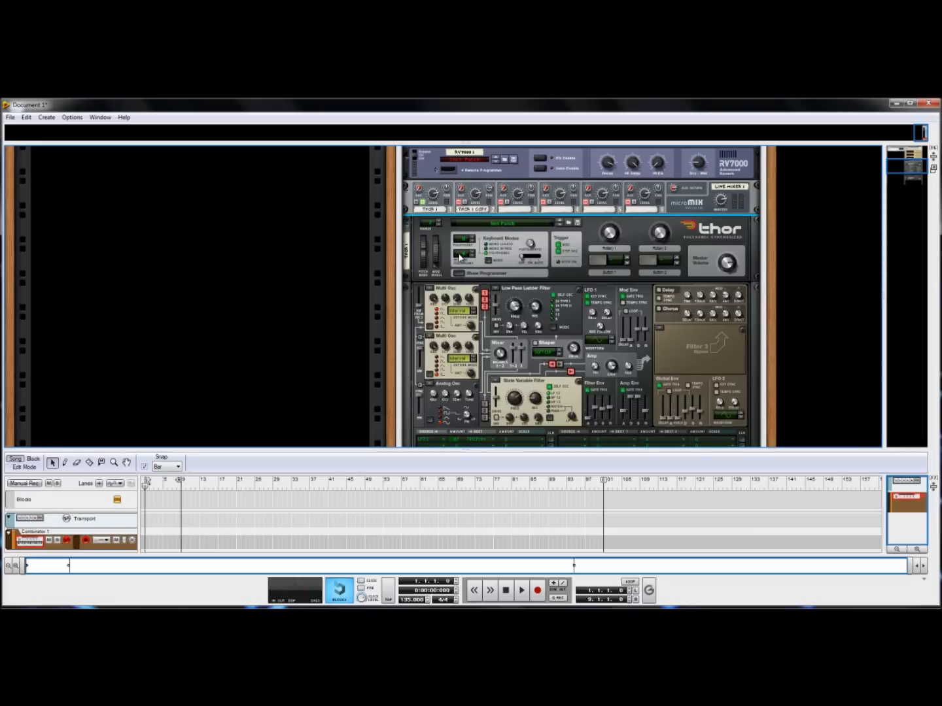
Step: Copy the first Thor's patch onto the duplicate Thor and unsolo the first Thor's mixer channel
click(460, 276)
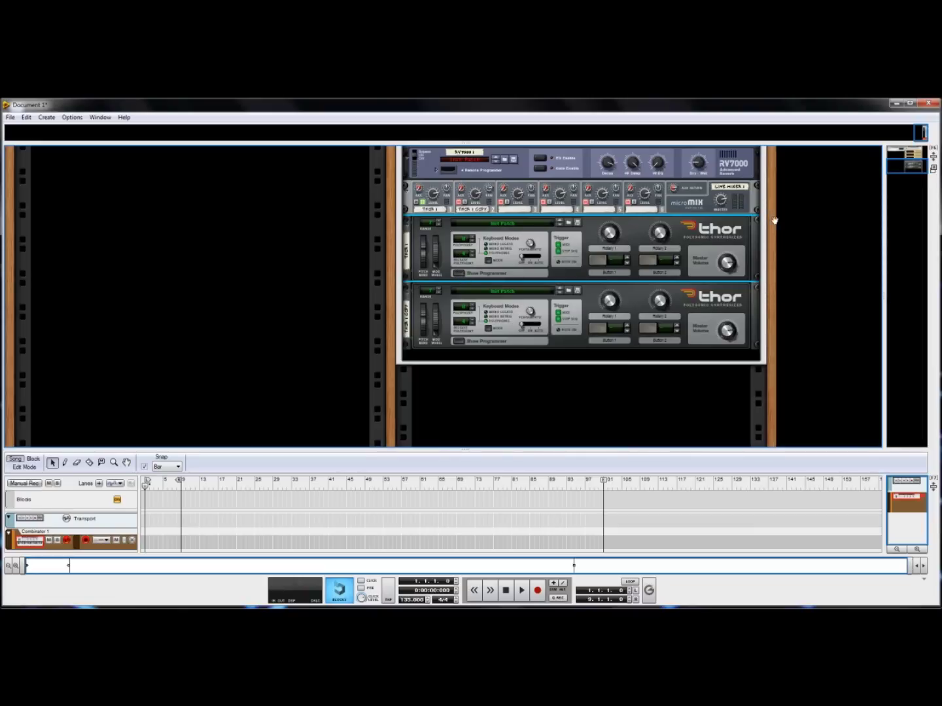
drag(774, 219, 773, 281)
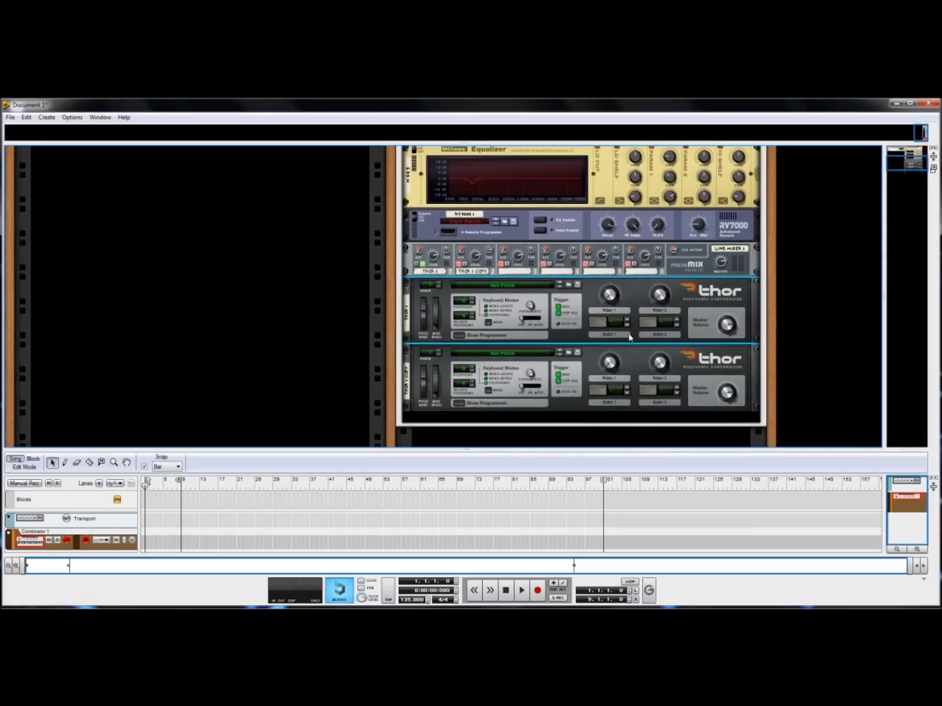
right_click(573, 336)
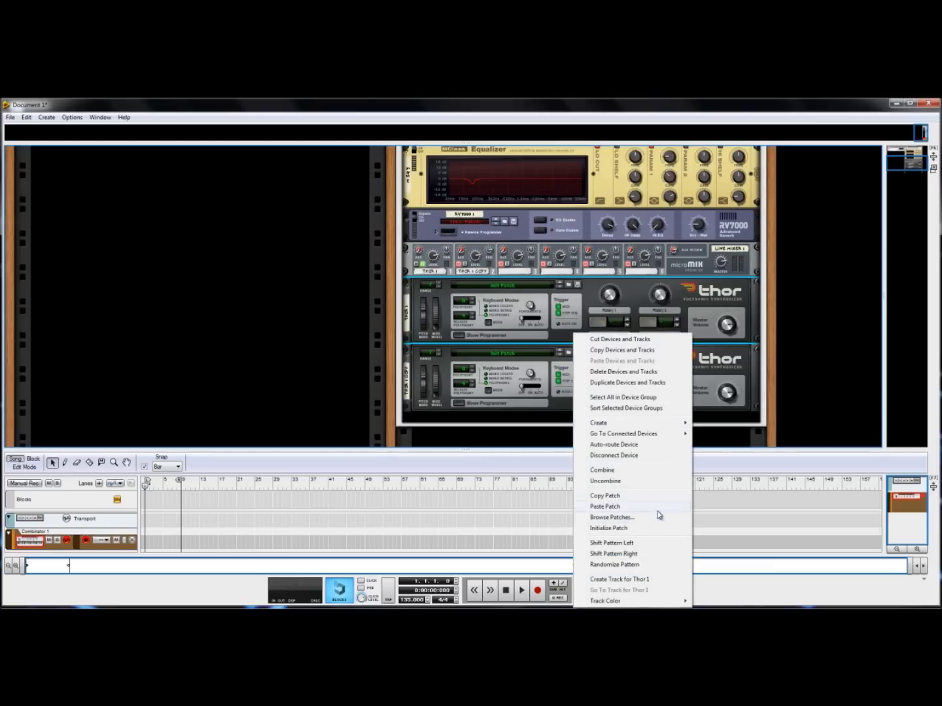
click(629, 495)
right_click(561, 410)
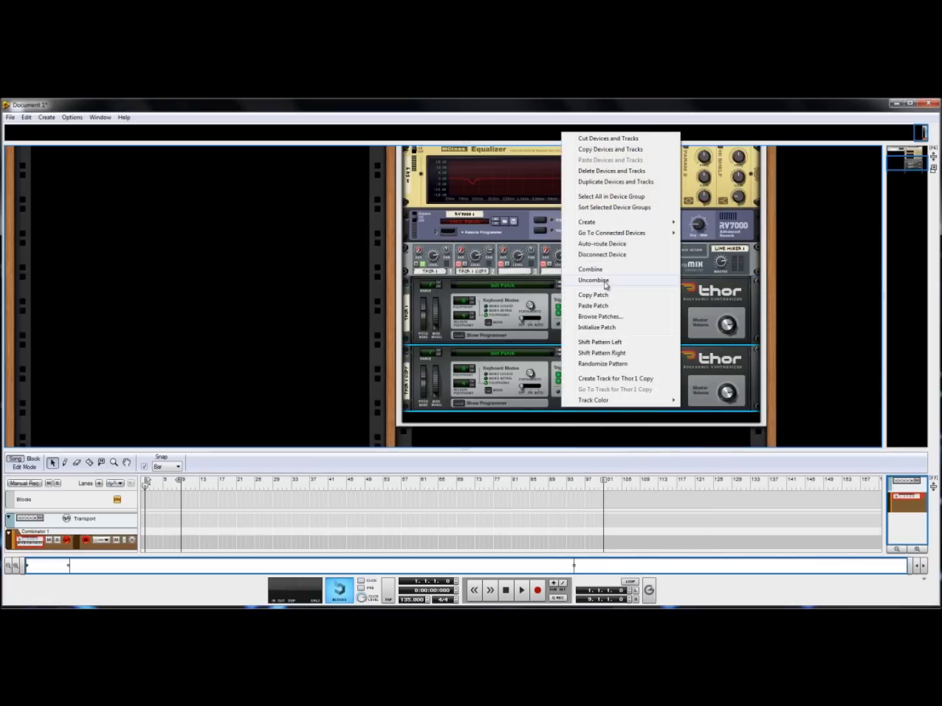
click(601, 308)
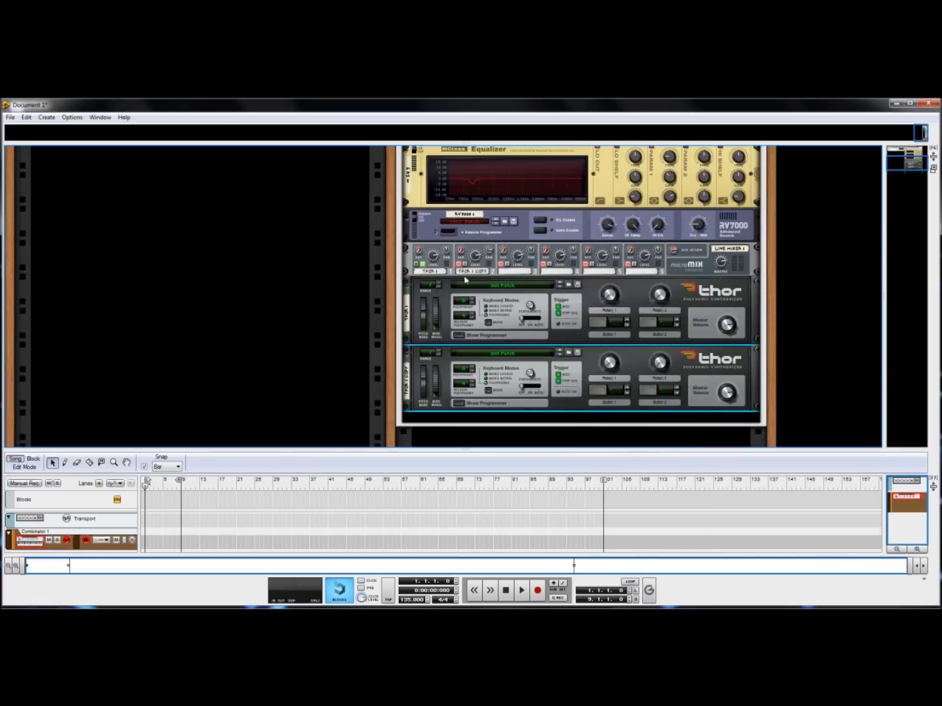
click(424, 267)
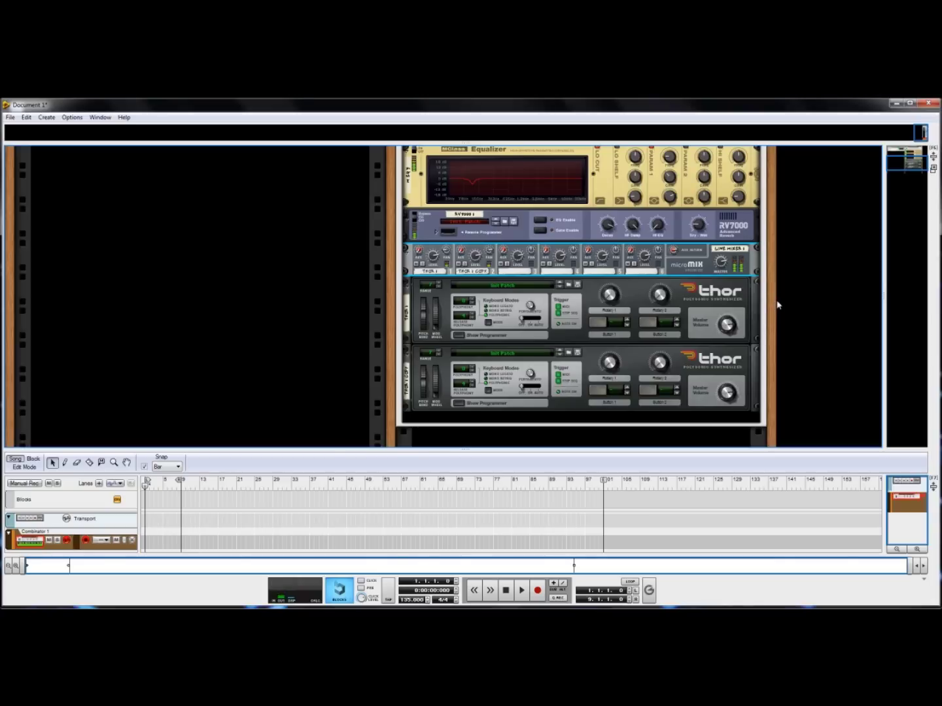
Step: Collapse both Thor synthesizers in the Combinator
scroll(764, 307, up, 5)
drag(768, 436, 754, 240)
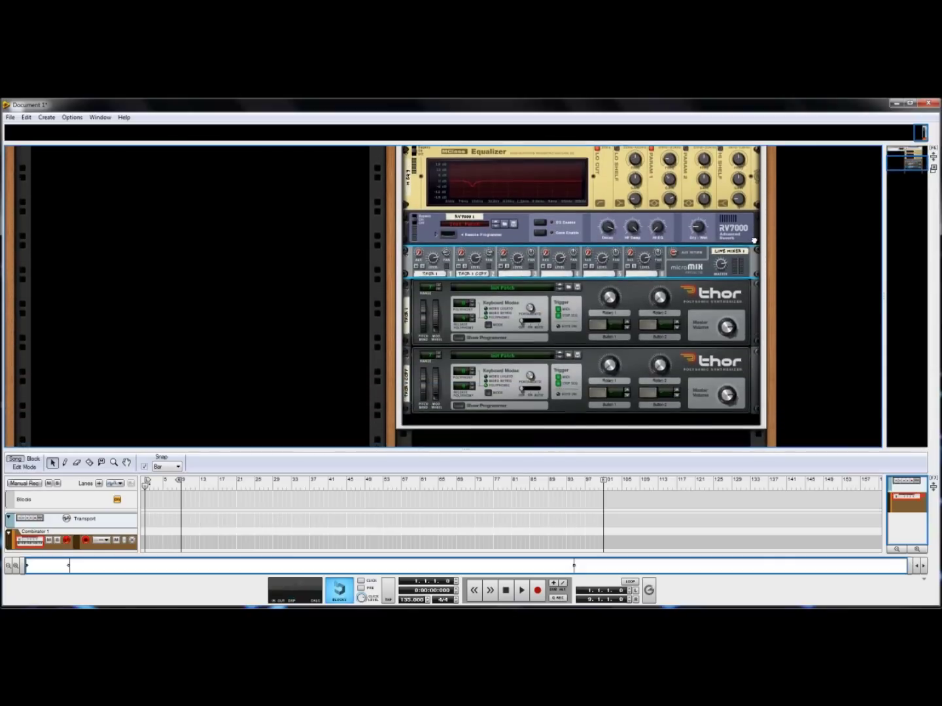
scroll(796, 320, up, 3)
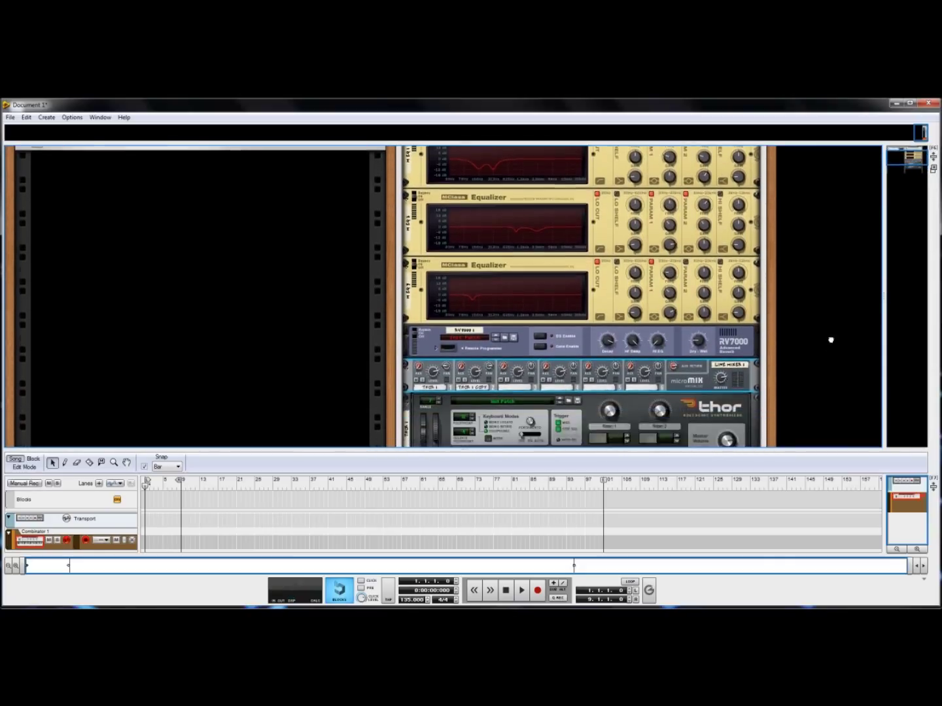
scroll(831, 340, down, 3)
drag(758, 212, 774, 325)
drag(778, 280, 769, 301)
scroll(583, 285, down, 3)
click(410, 347)
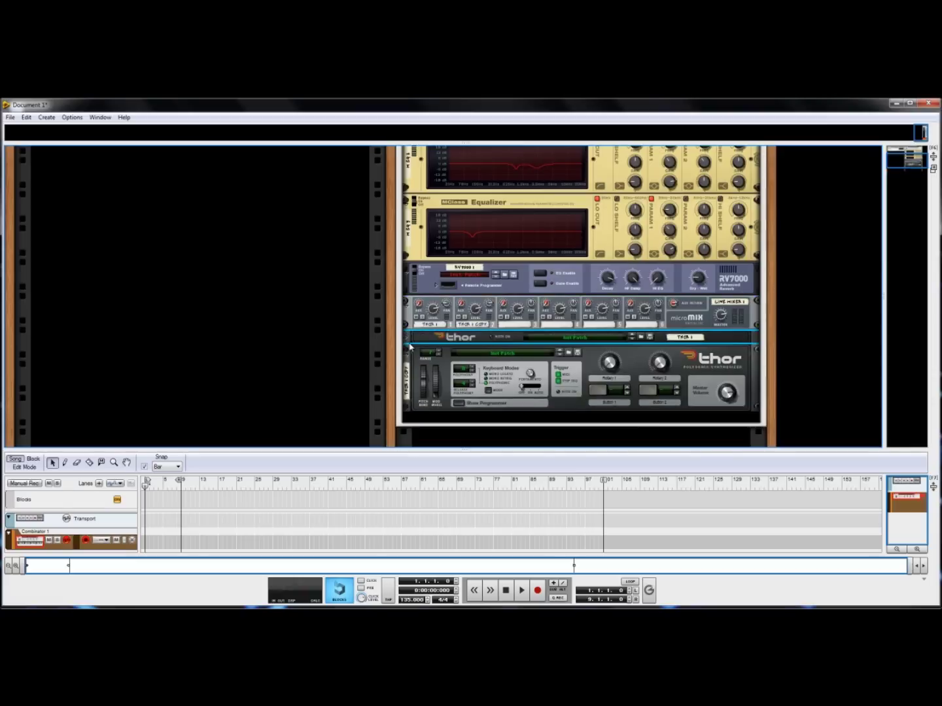
click(408, 354)
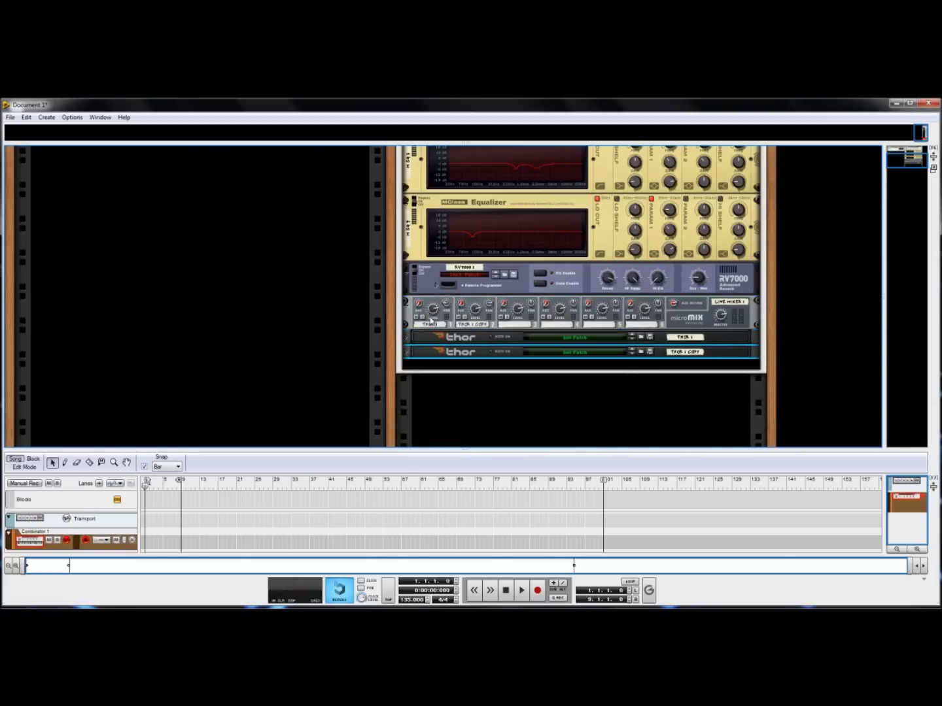
Step: Fold up the RV7000 reverb and the three MClass Equalizers above it
click(413, 273)
click(408, 211)
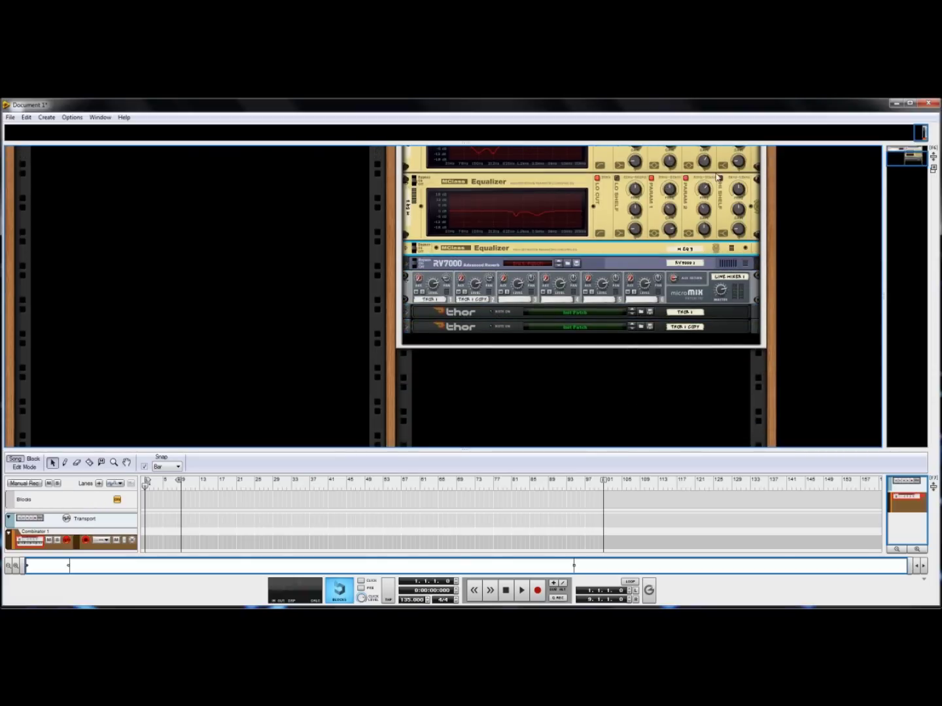
scroll(773, 275, up, 2)
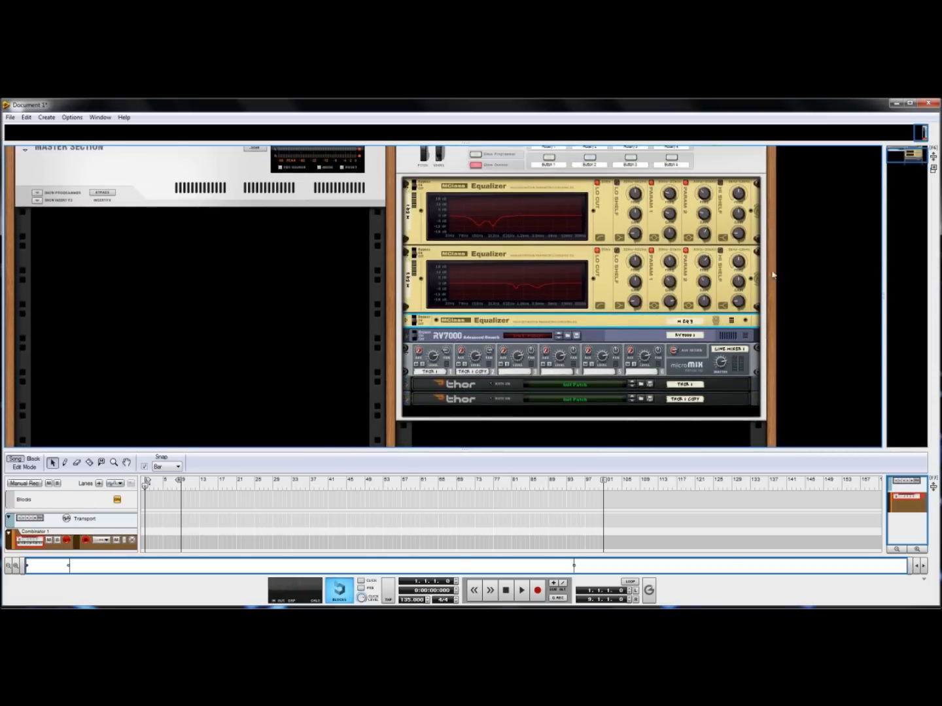
click(409, 254)
click(407, 186)
Step: Create a Line Mixer 6:2 in the Combinator and move it above the first equalizer
click(488, 343)
right_click(489, 343)
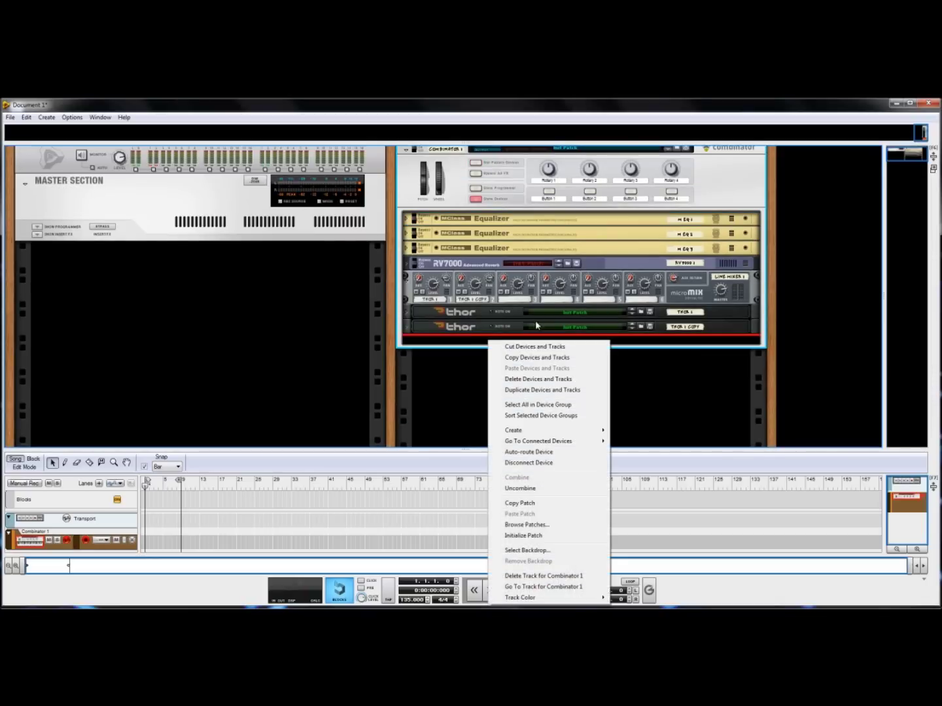
mouse_move(566, 435)
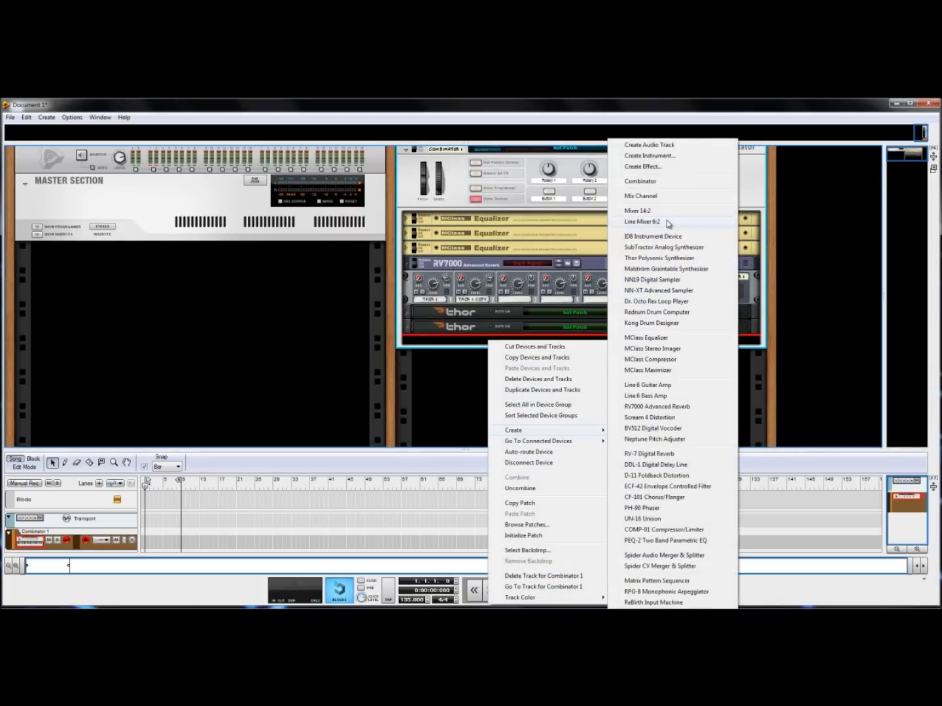
click(642, 222)
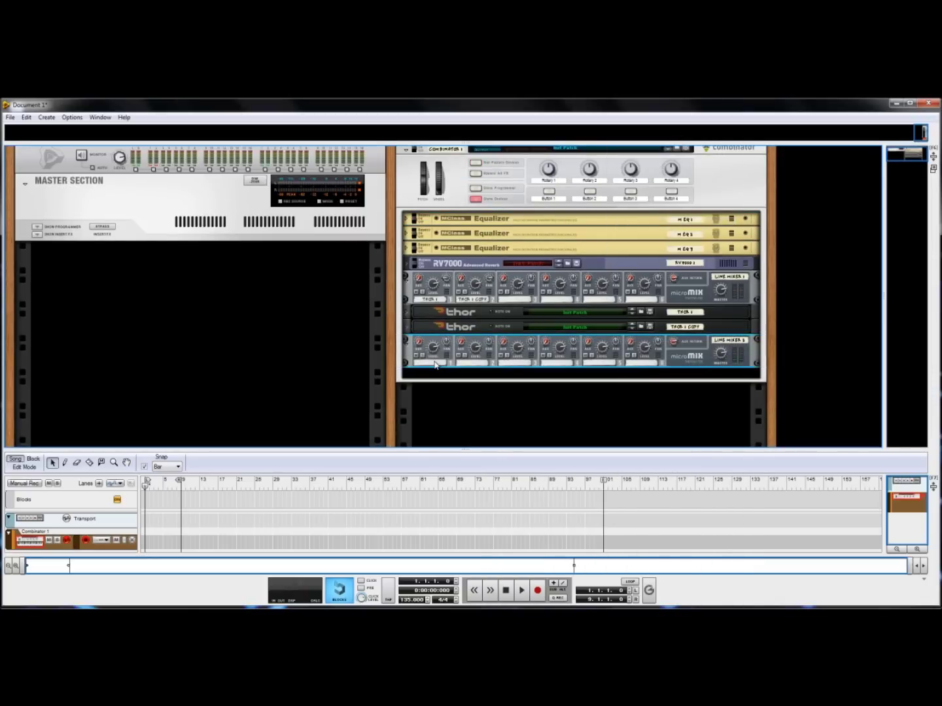
drag(410, 357, 654, 216)
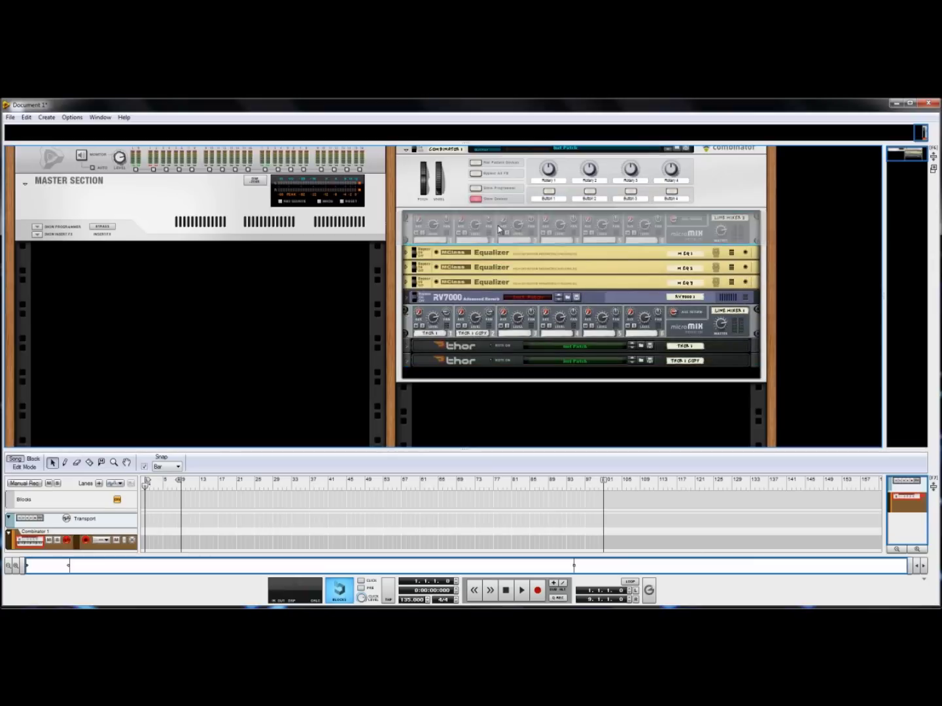
Step: On the rack's rear, cable the RV7000's stereo output into channel 1 of the uppermost line mixer and that mixer's master output into the Combinator
key(Tab)
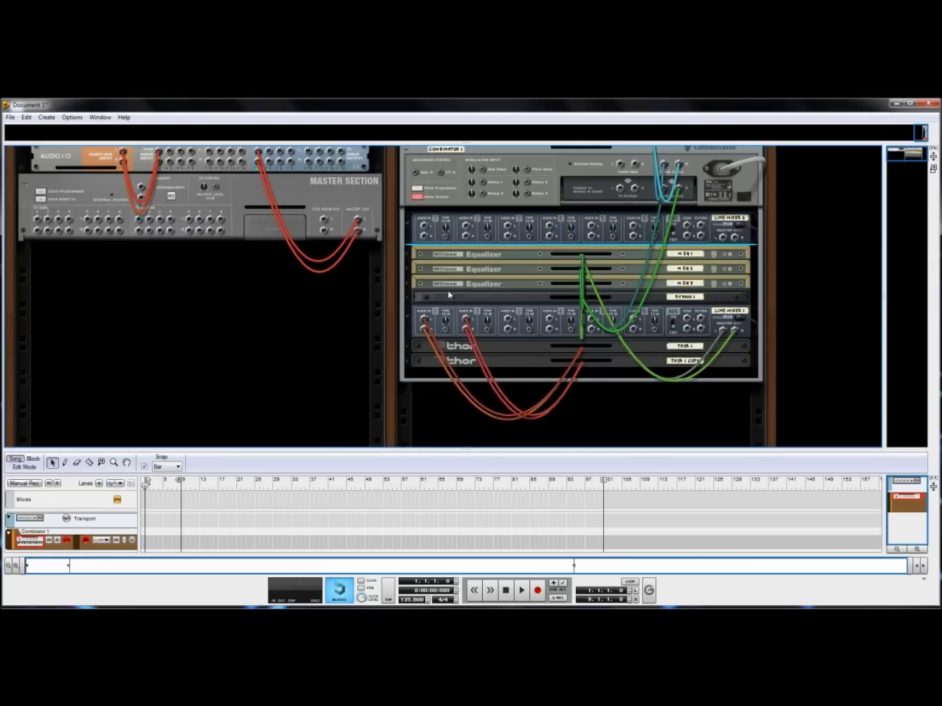
click(412, 288)
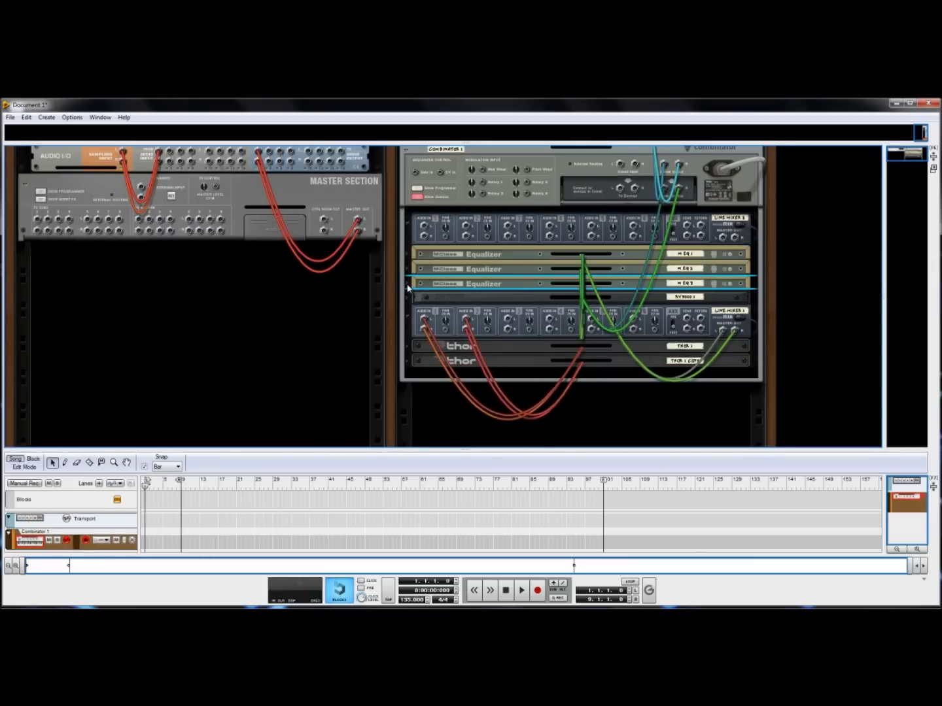
click(412, 298)
drag(637, 306, 425, 225)
drag(651, 306, 425, 235)
drag(725, 244, 666, 193)
key(Tab)
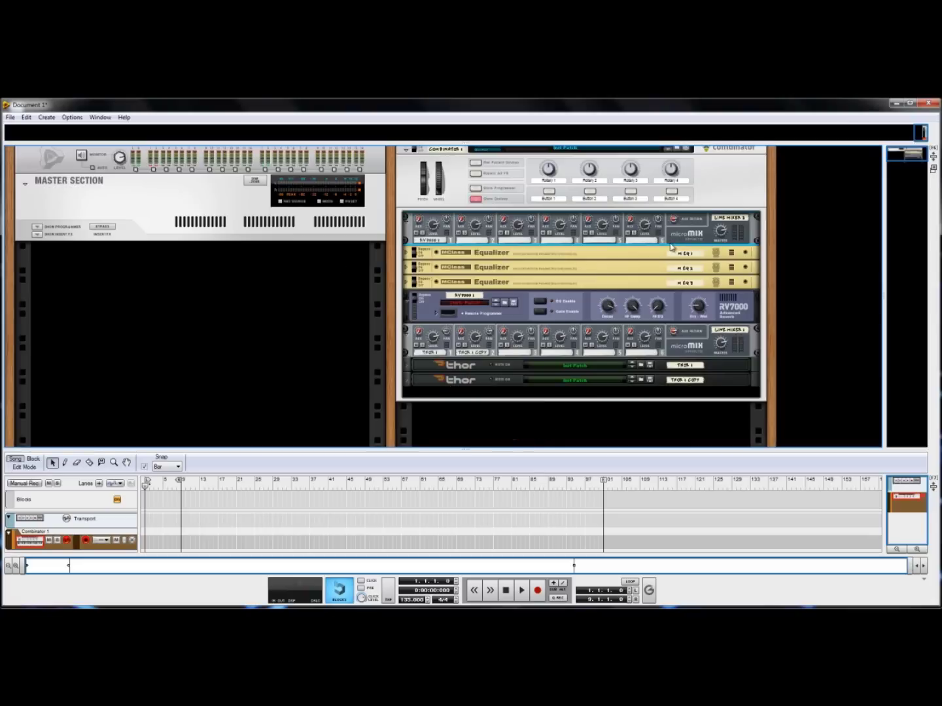
click(815, 298)
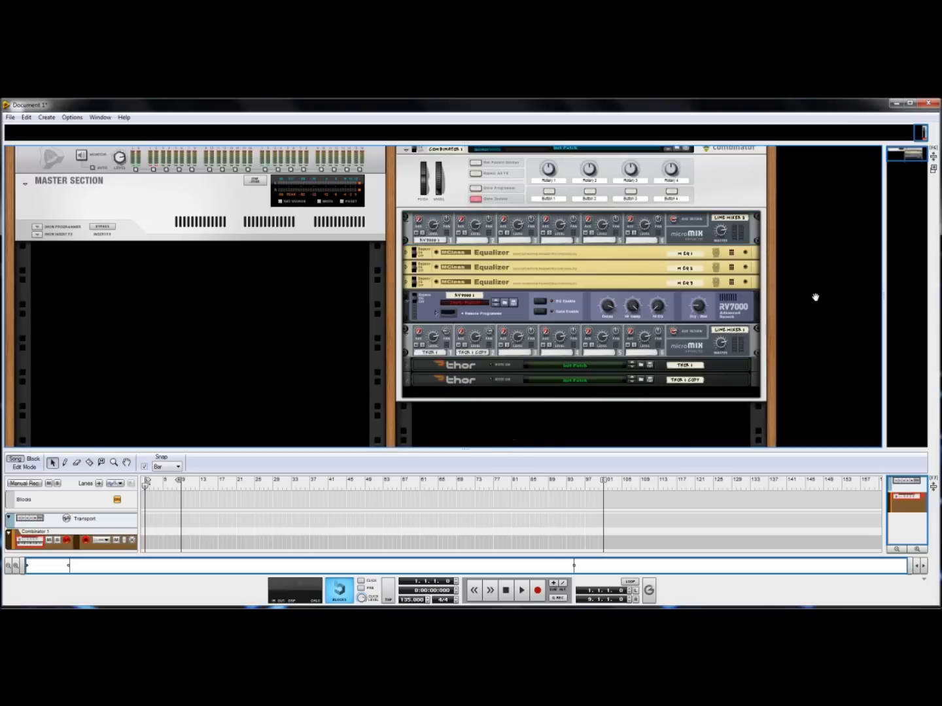
click(408, 305)
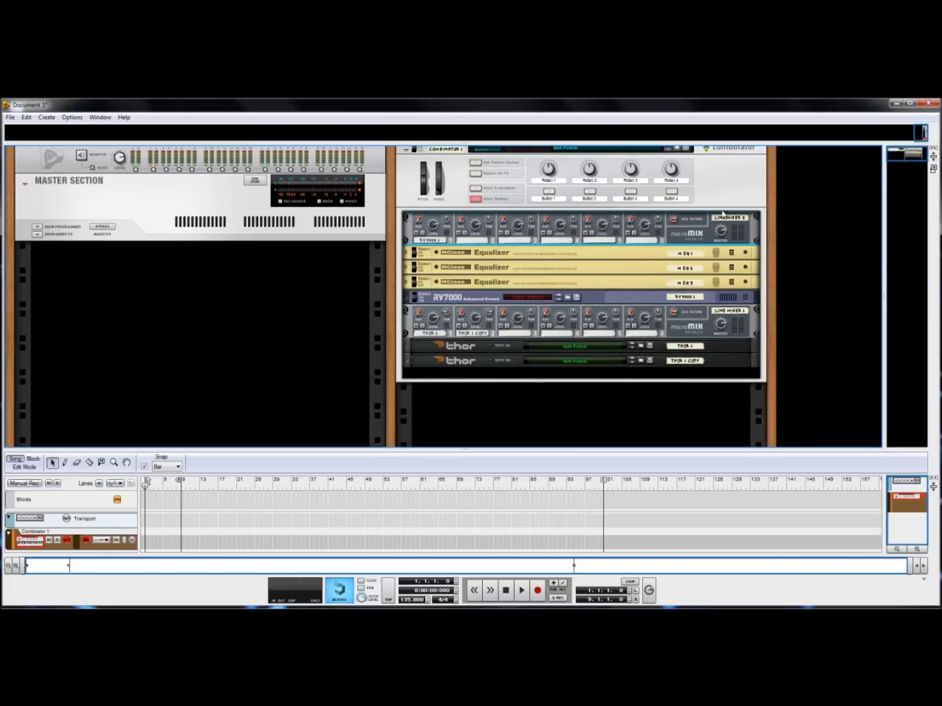
Step: Add another Line Mixer 6:2 beneath the uppermost mixer and an NN-XT Advanced Sampler beneath the new mixer
right_click(688, 230)
mouse_move(742, 326)
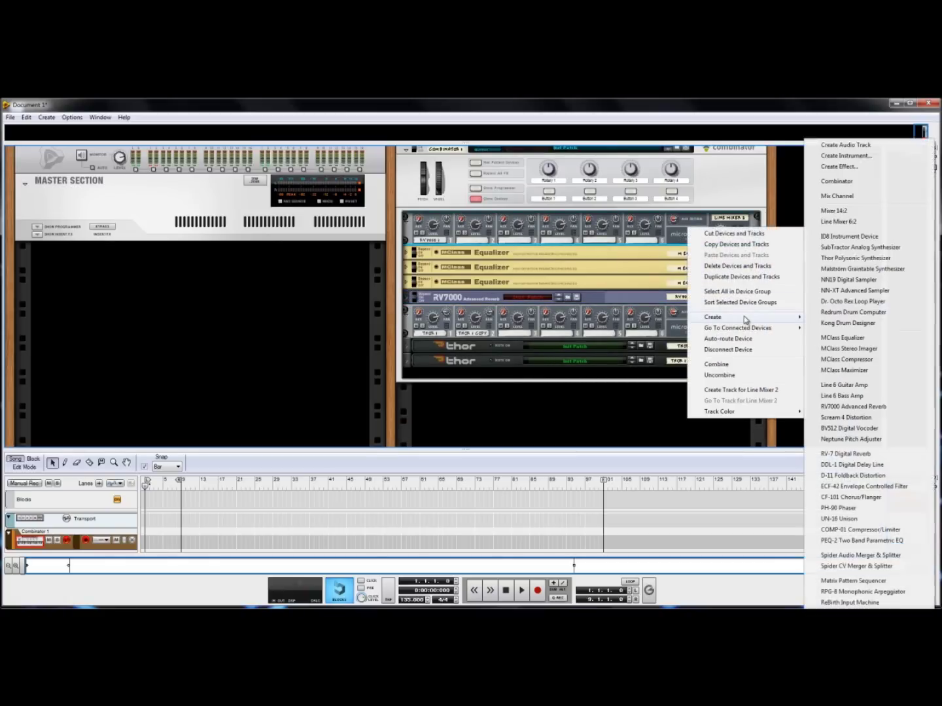
click(853, 222)
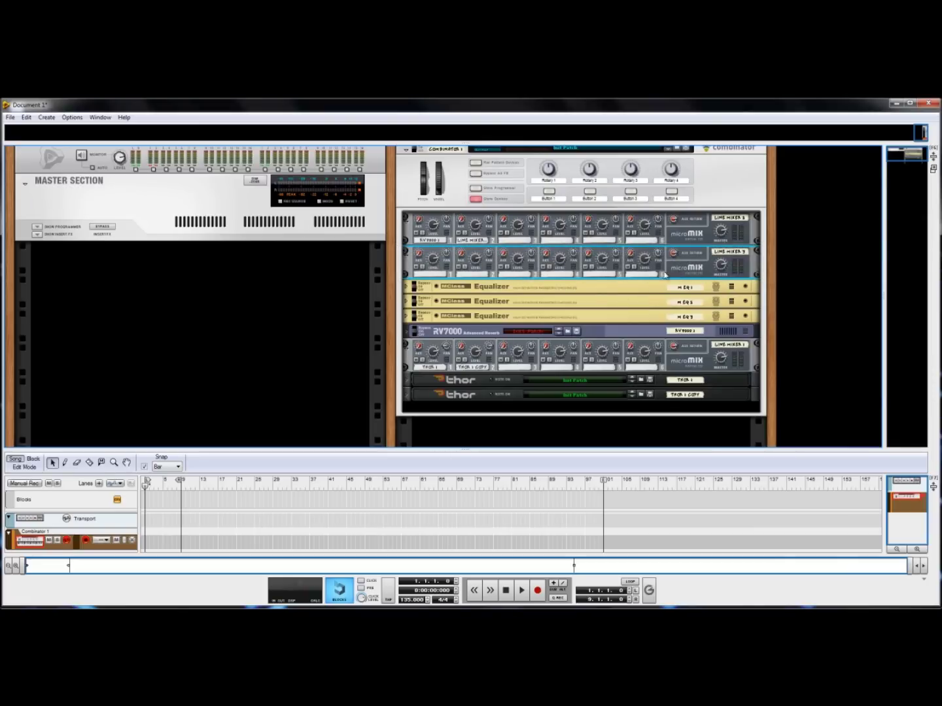
right_click(692, 267)
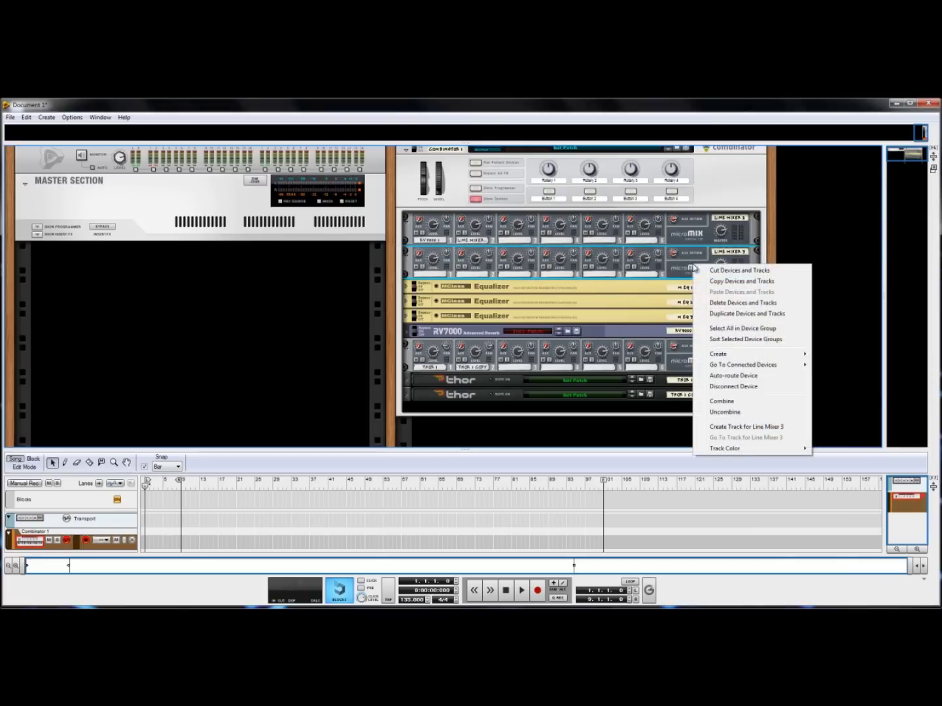
mouse_move(732, 356)
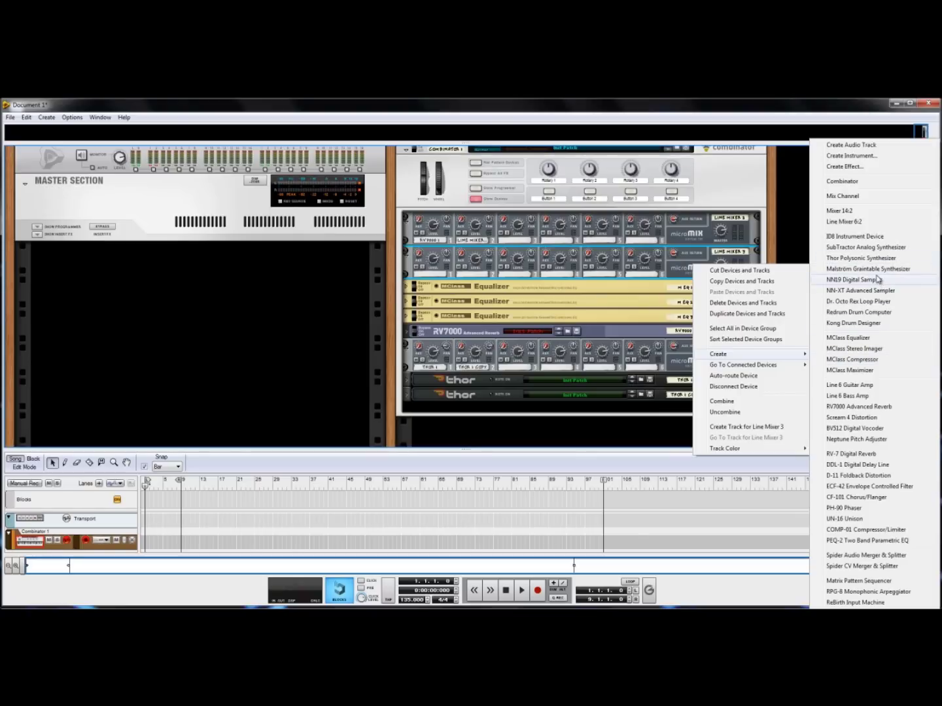
click(862, 291)
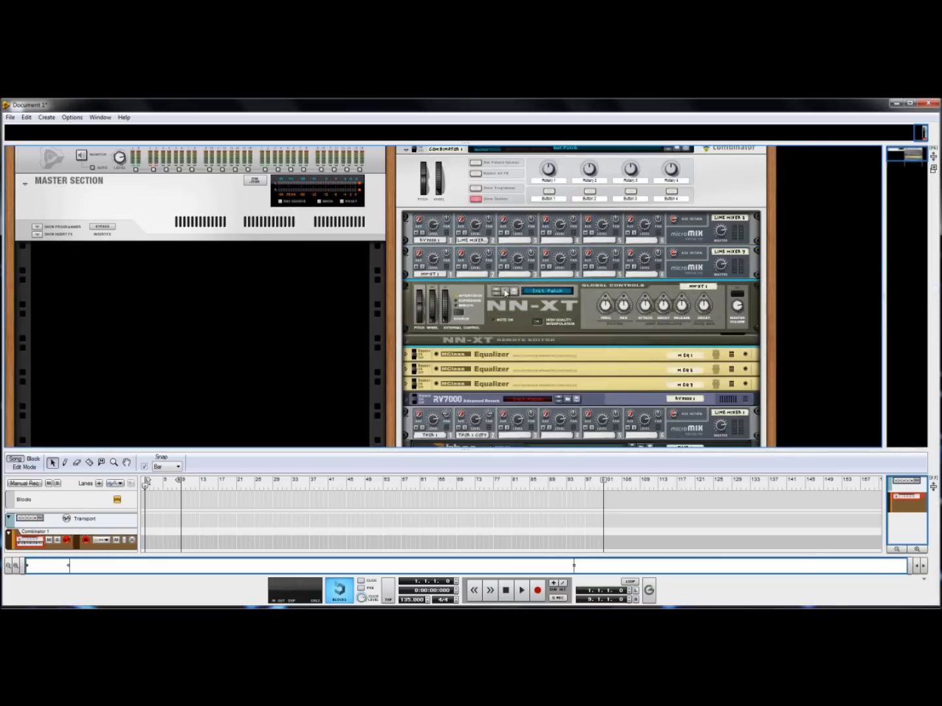
Step: Load the Sad Strings patch from the Strings folder into the NN-XT
click(505, 293)
drag(653, 275, 630, 307)
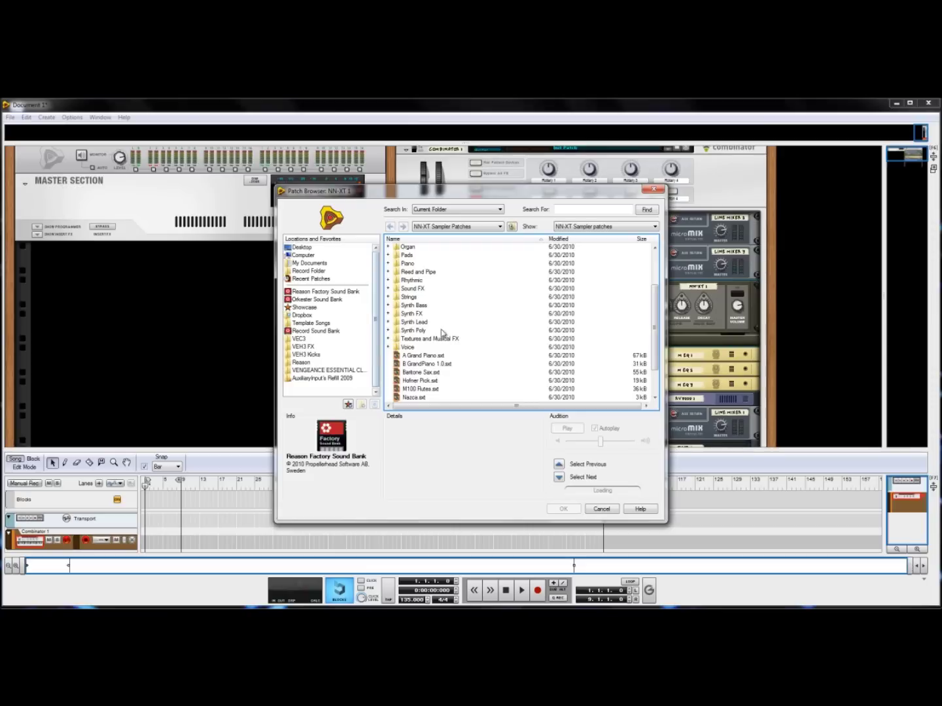
click(388, 298)
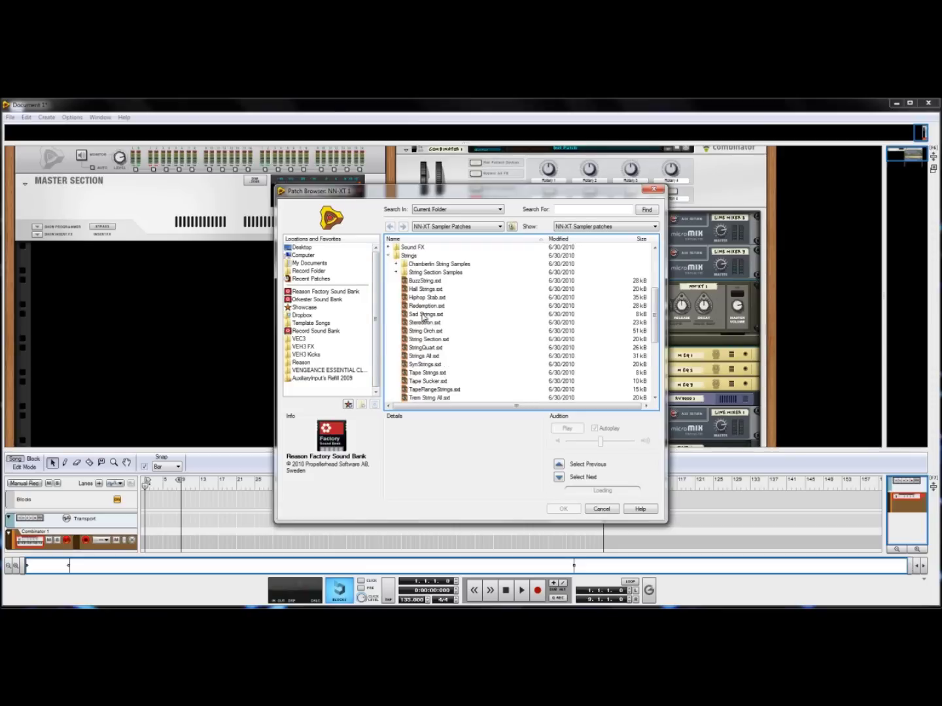
click(425, 315)
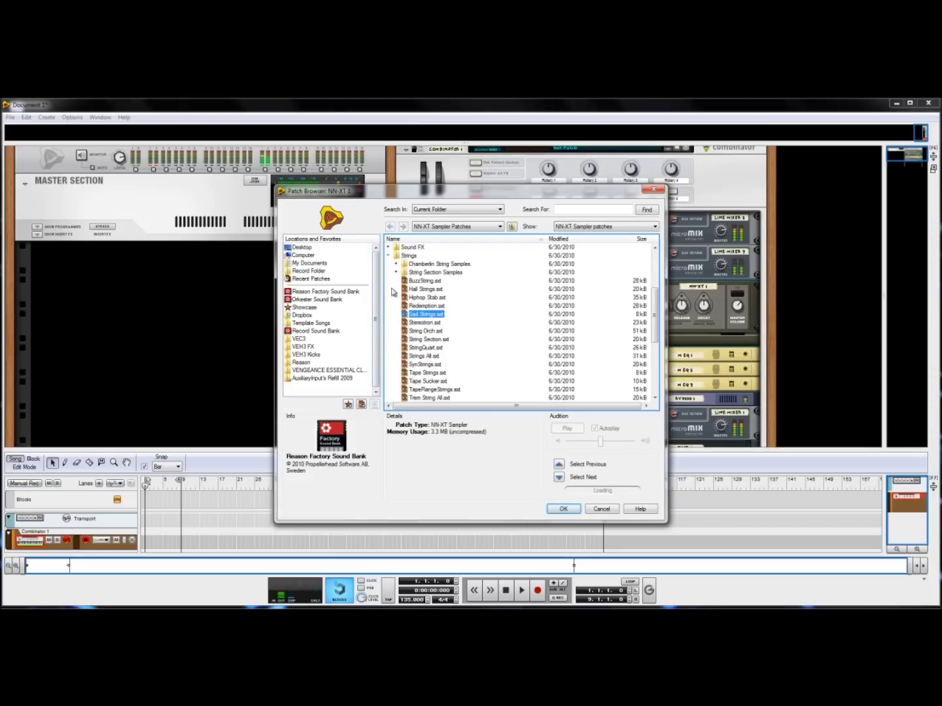
click(563, 509)
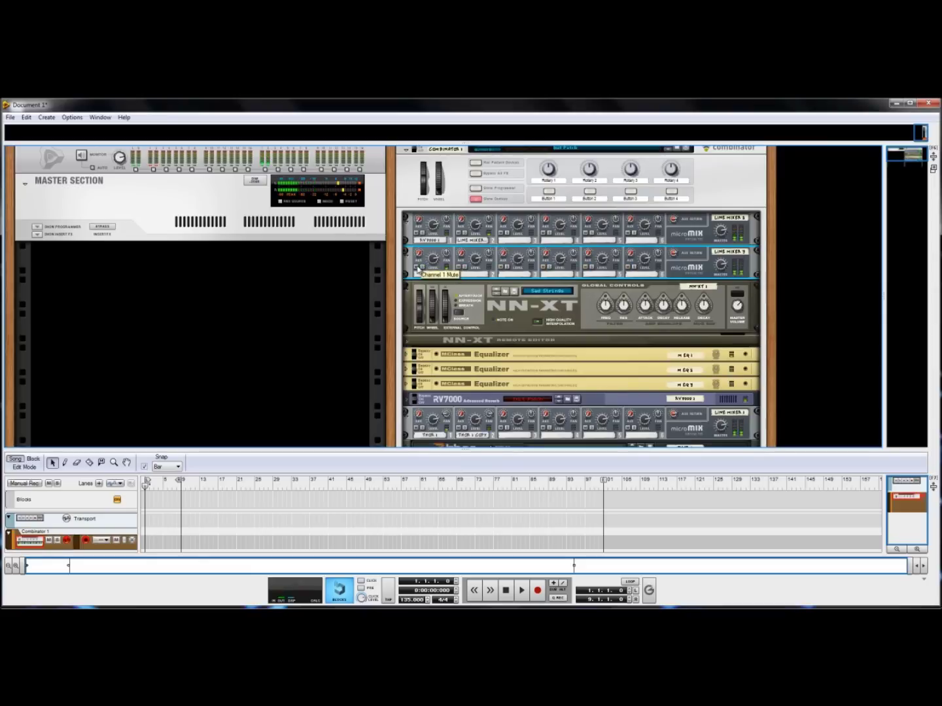
Step: Solo channel 2 of the uppermost line mixer and audition the Redemption and String Orch patches for the NN-XT
click(471, 234)
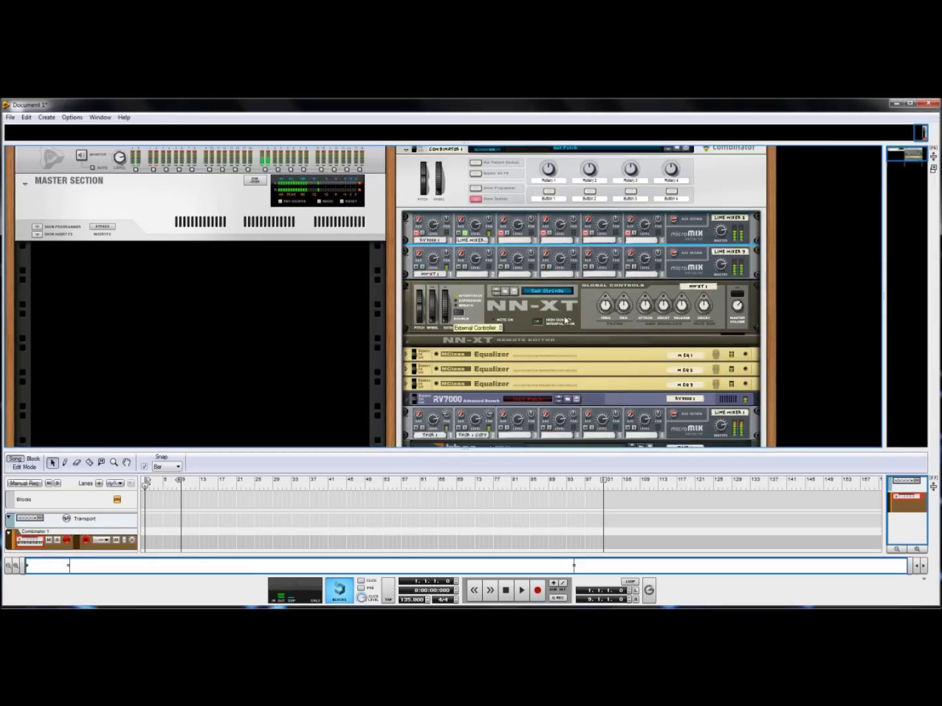
click(507, 292)
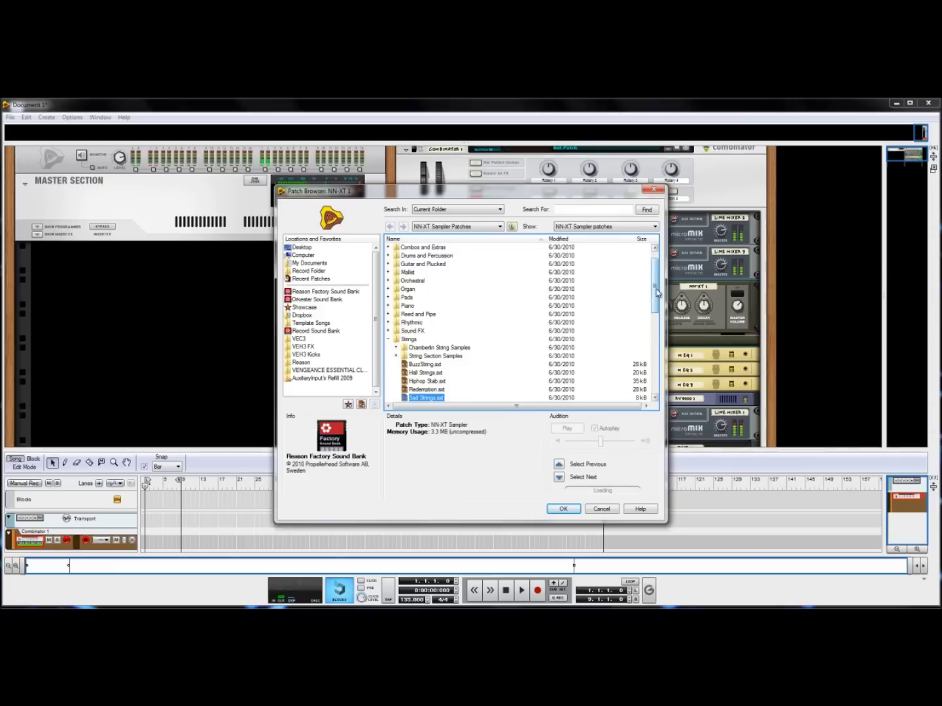
scroll(656, 292, down, 2)
click(426, 357)
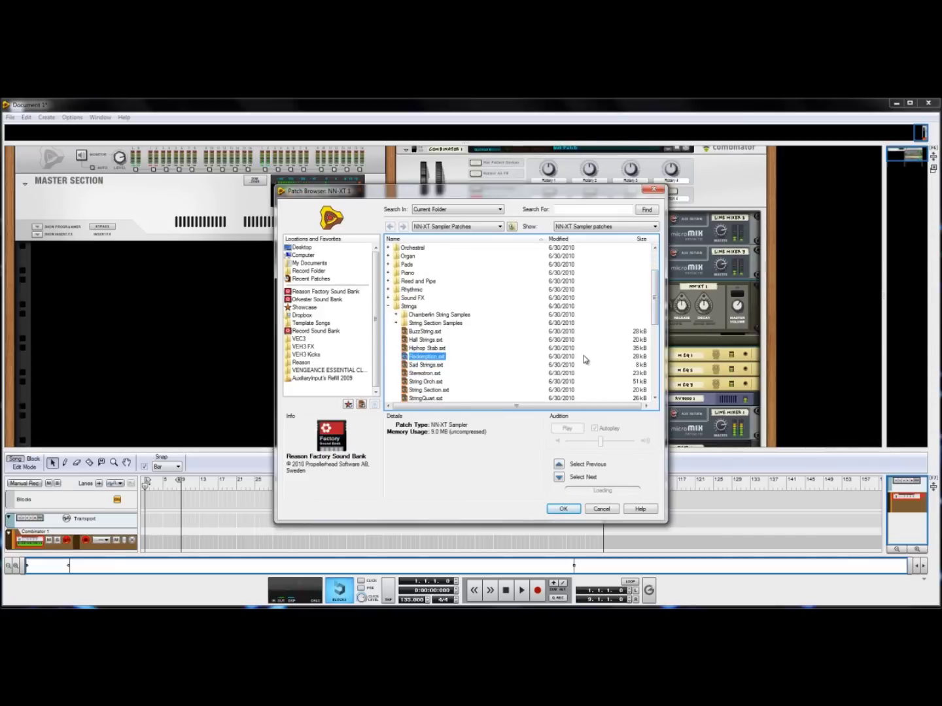
click(435, 381)
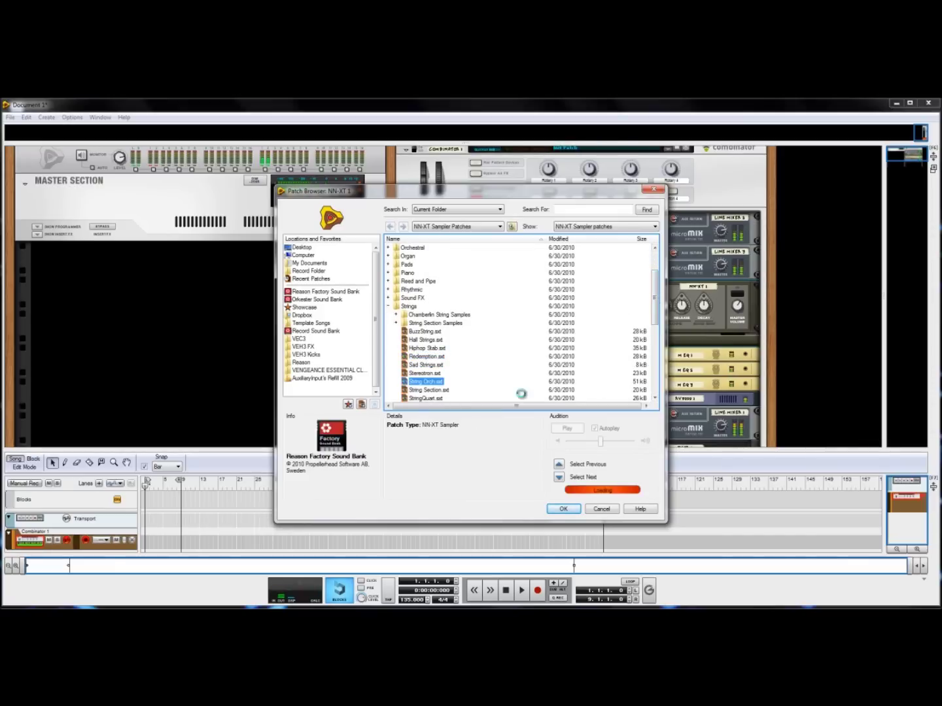
Step: Audition more patches from the Strings folder, including String Section, TapeFlangeStrings, Tape Sucker, Tape Strings and Strings All
scroll(656, 314, down, 2)
scroll(657, 320, down, 2)
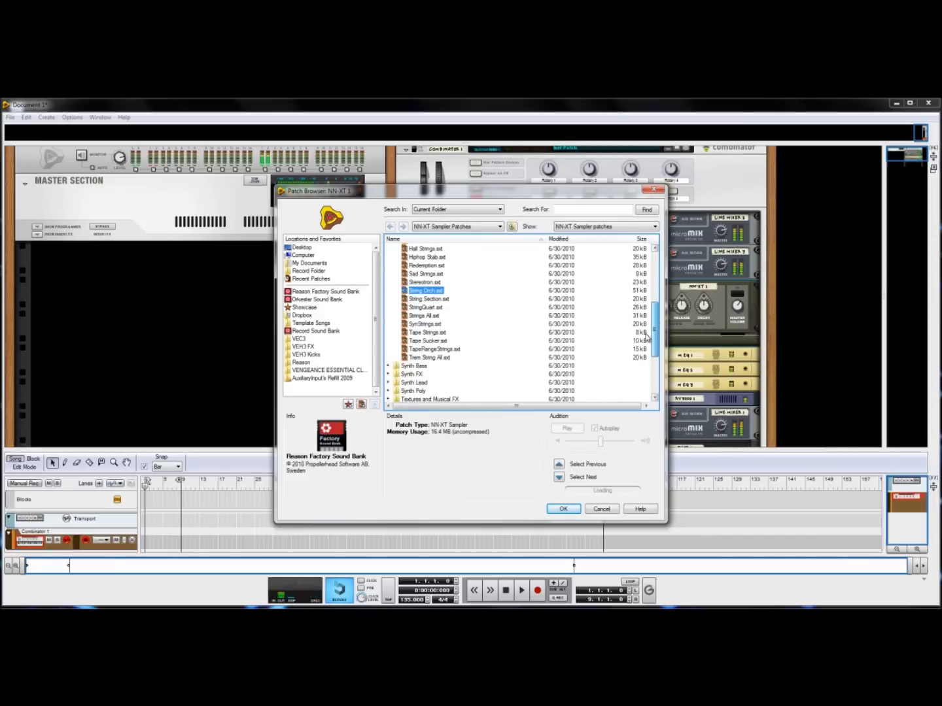
click(427, 299)
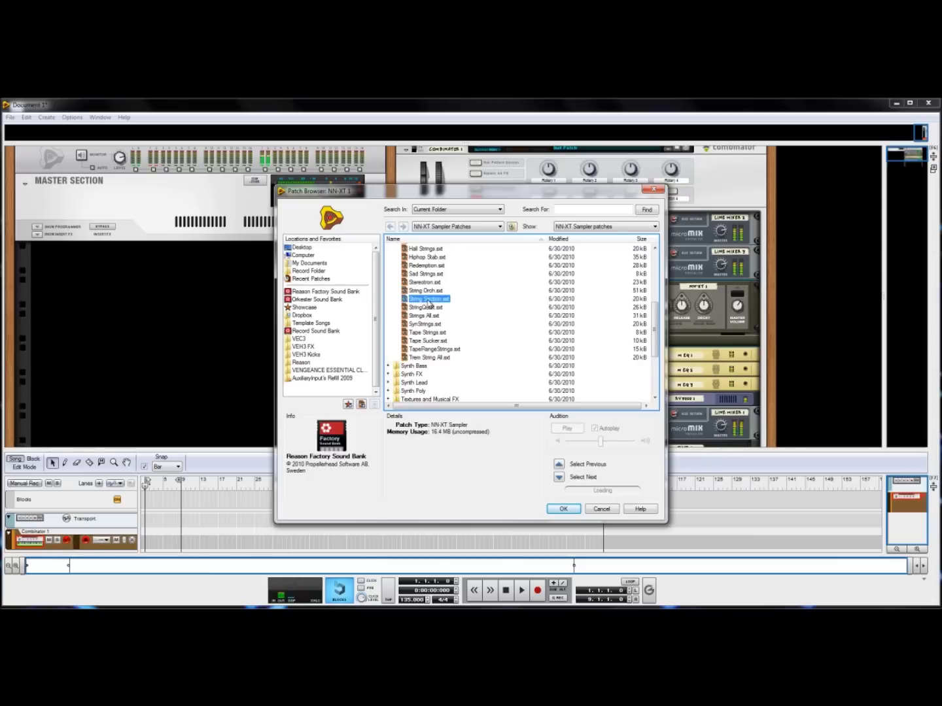
click(438, 358)
click(435, 350)
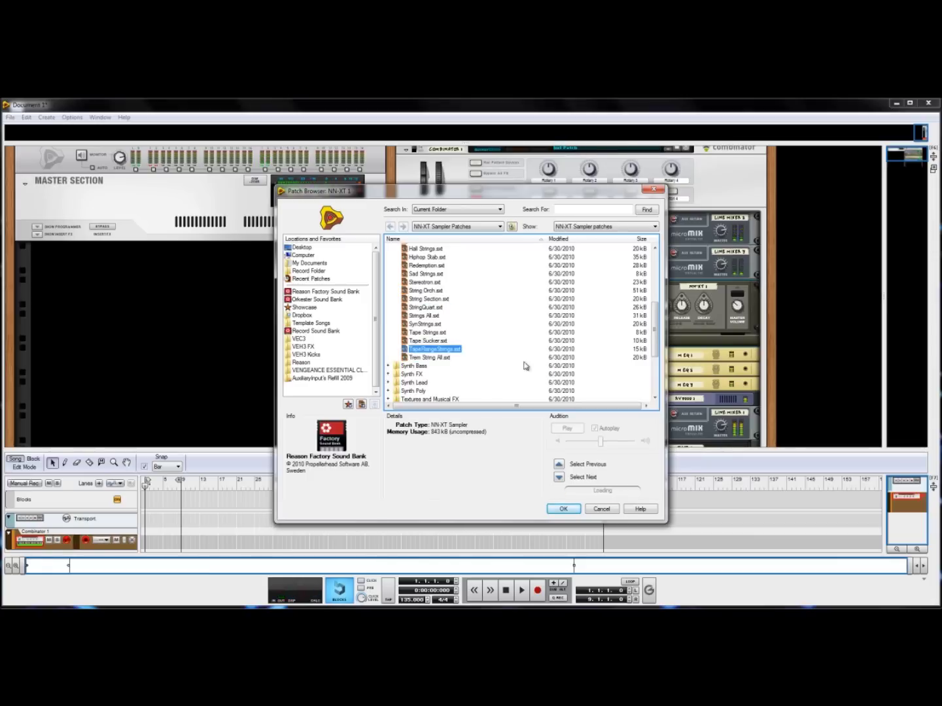
click(428, 340)
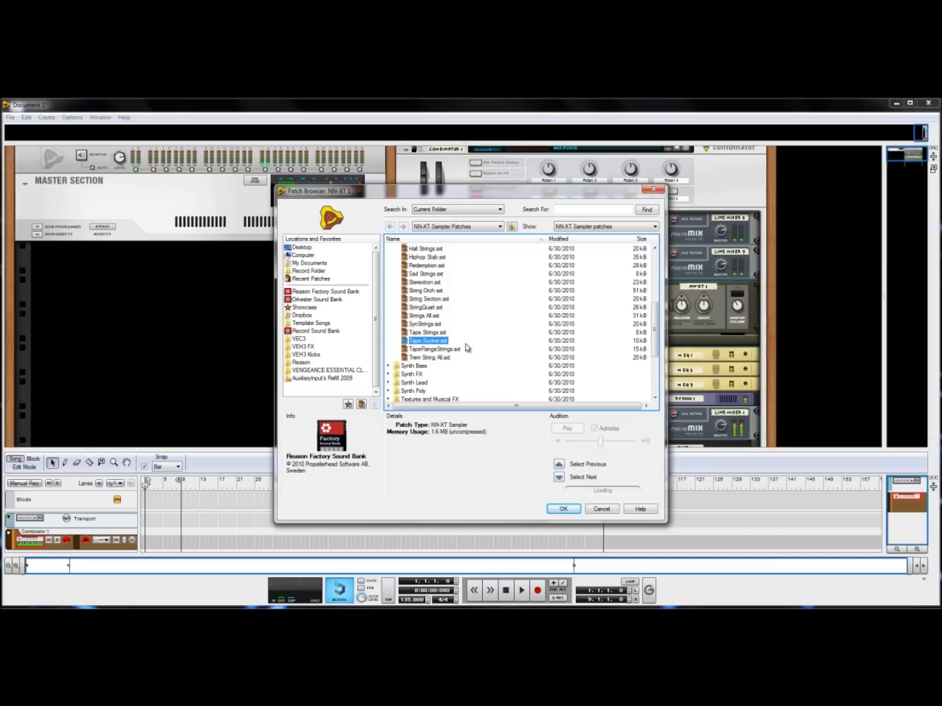
click(431, 333)
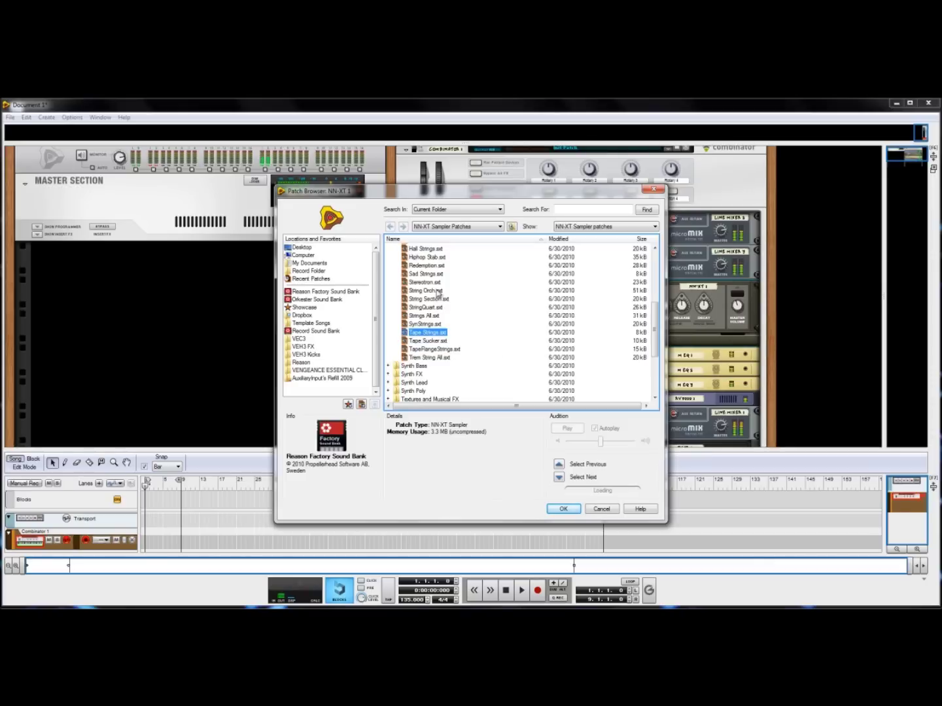
click(430, 316)
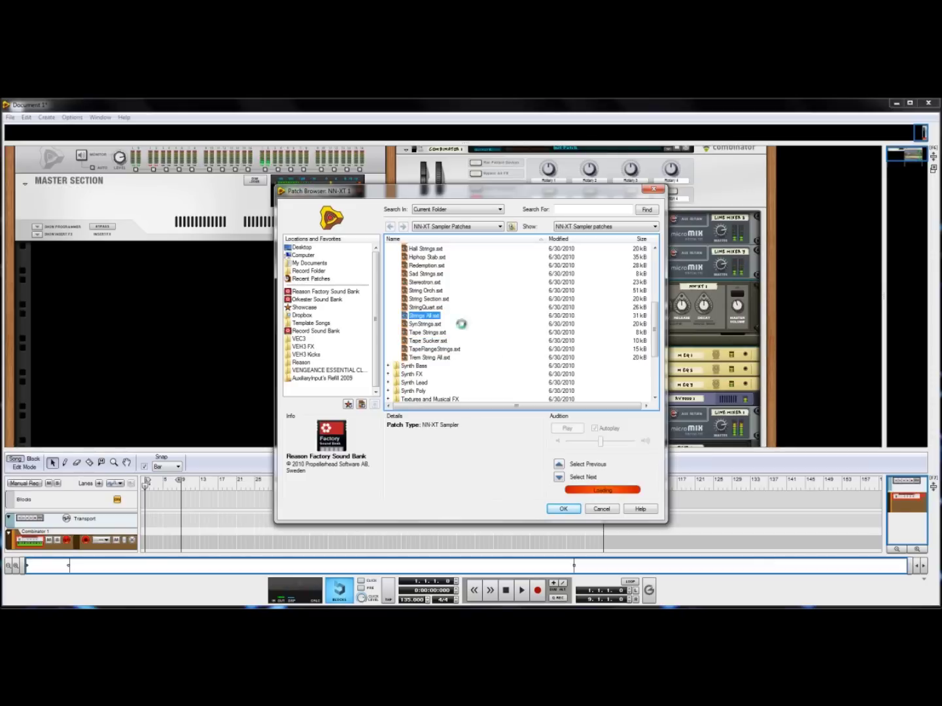
Step: Load the Redemption patch into the NN-XT and lower its amp envelope attack
click(427, 265)
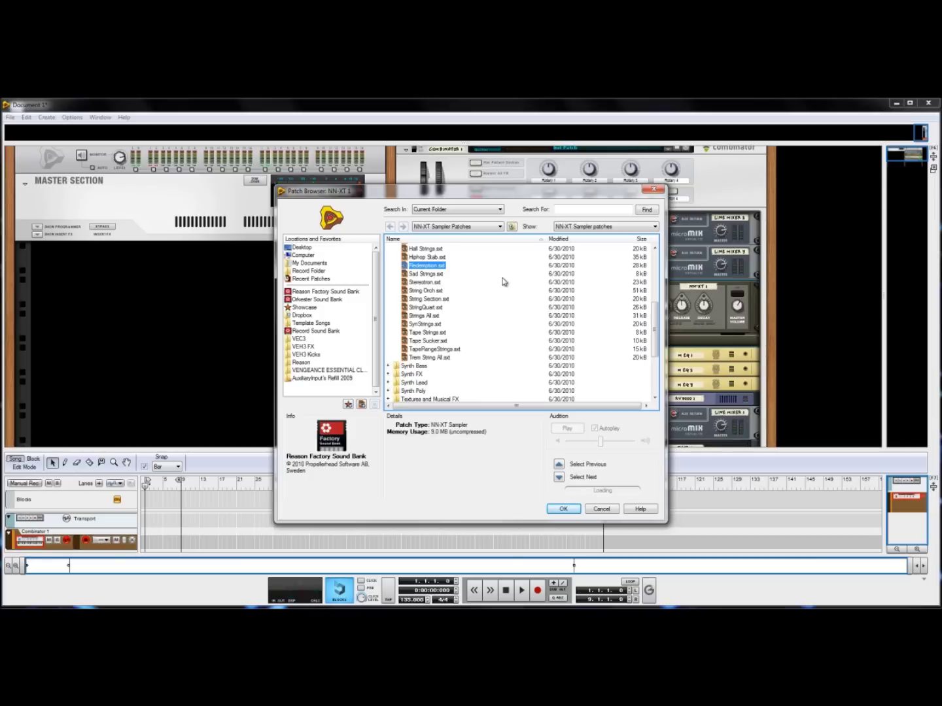
click(564, 510)
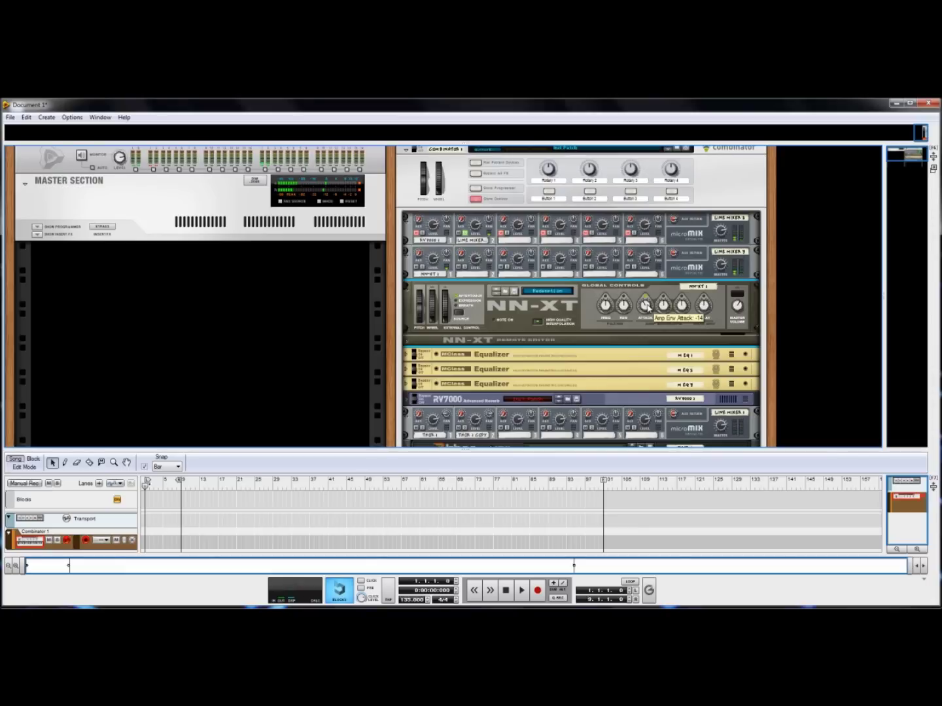
drag(645, 305, 645, 304)
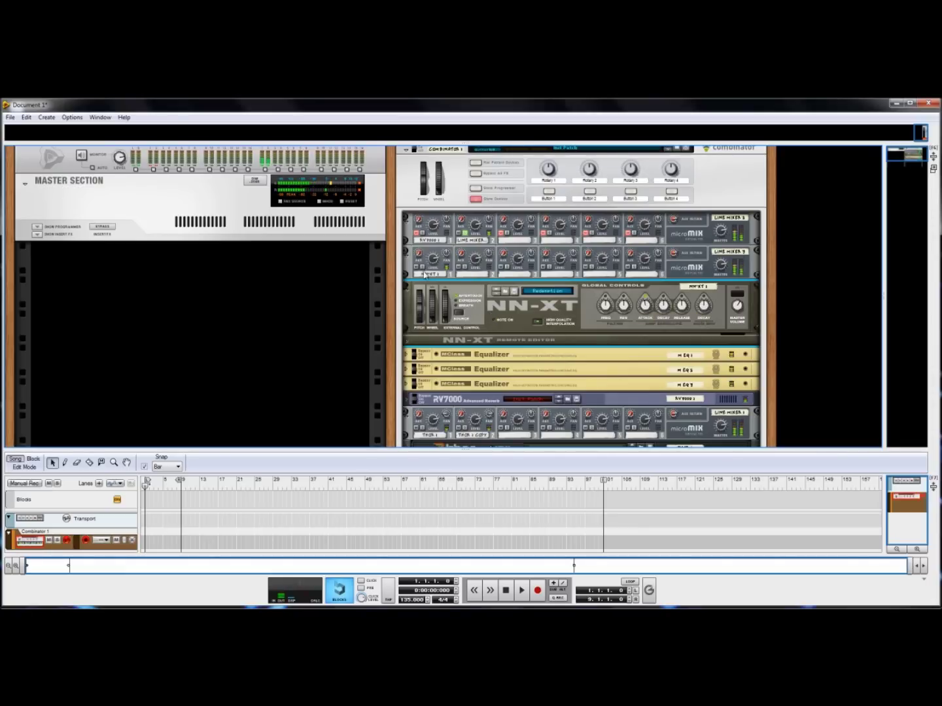
click(568, 276)
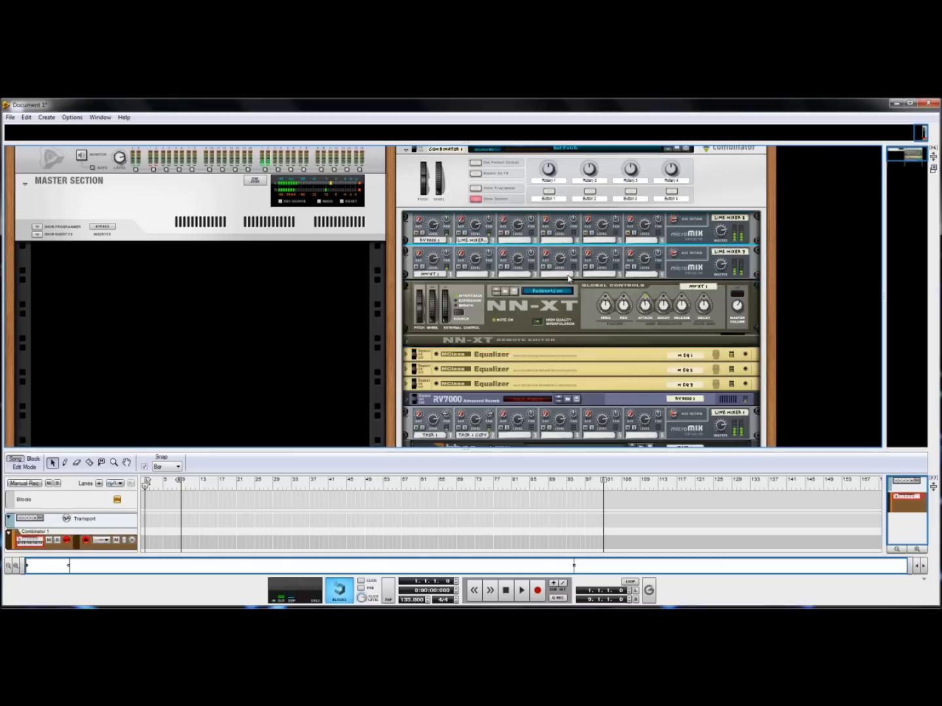
Step: Duplicate the NN-XT and pan the original and the copy to opposite sides on the lower line mixer
mouse_move(434, 229)
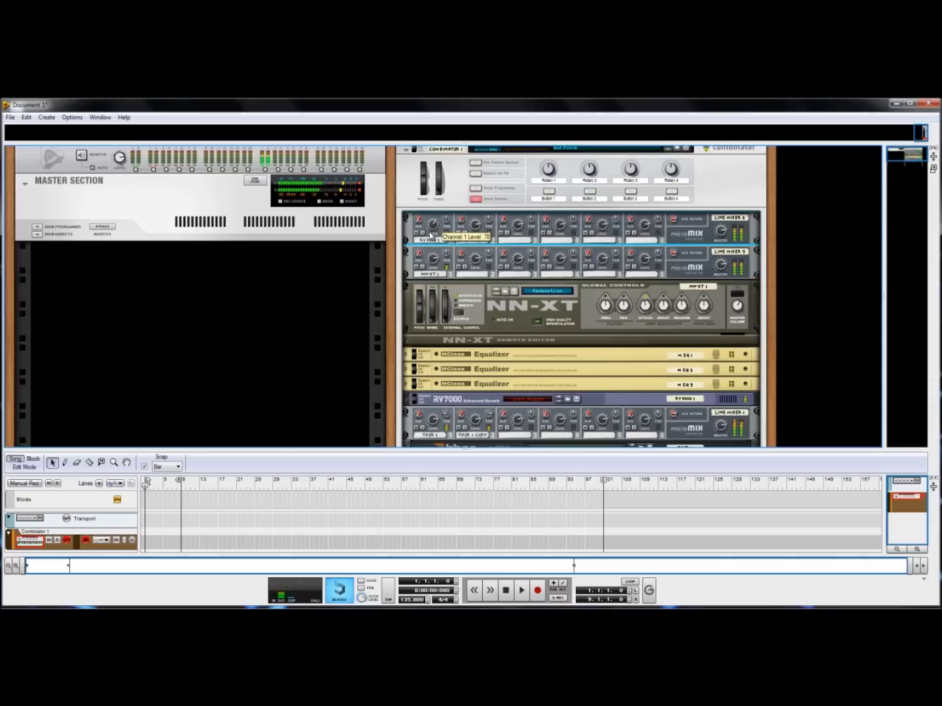
click(684, 270)
click(585, 338)
right_click(597, 325)
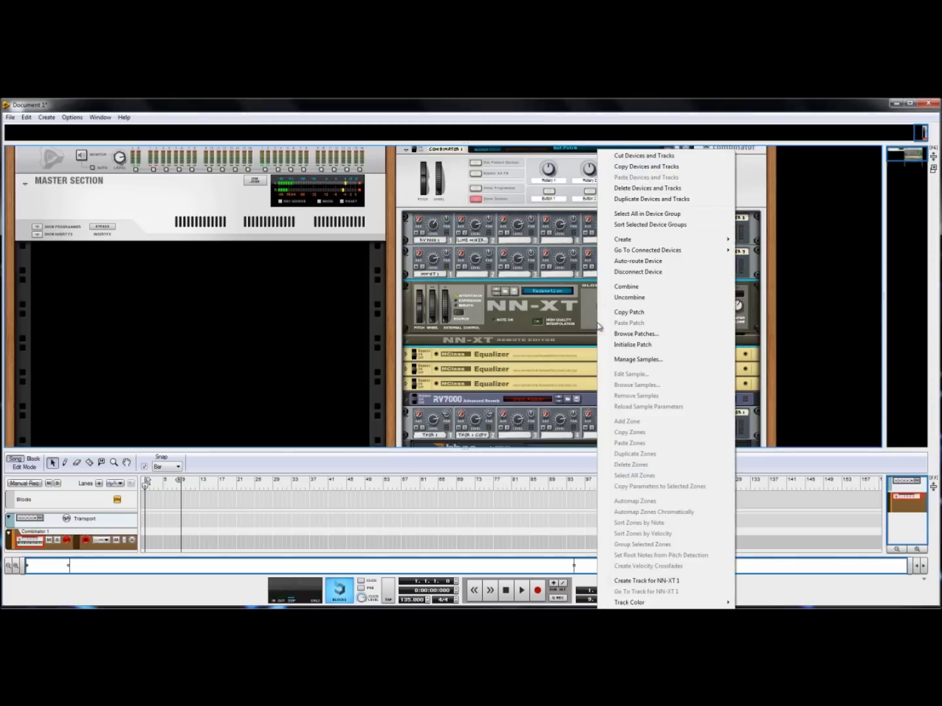
click(647, 199)
click(446, 256)
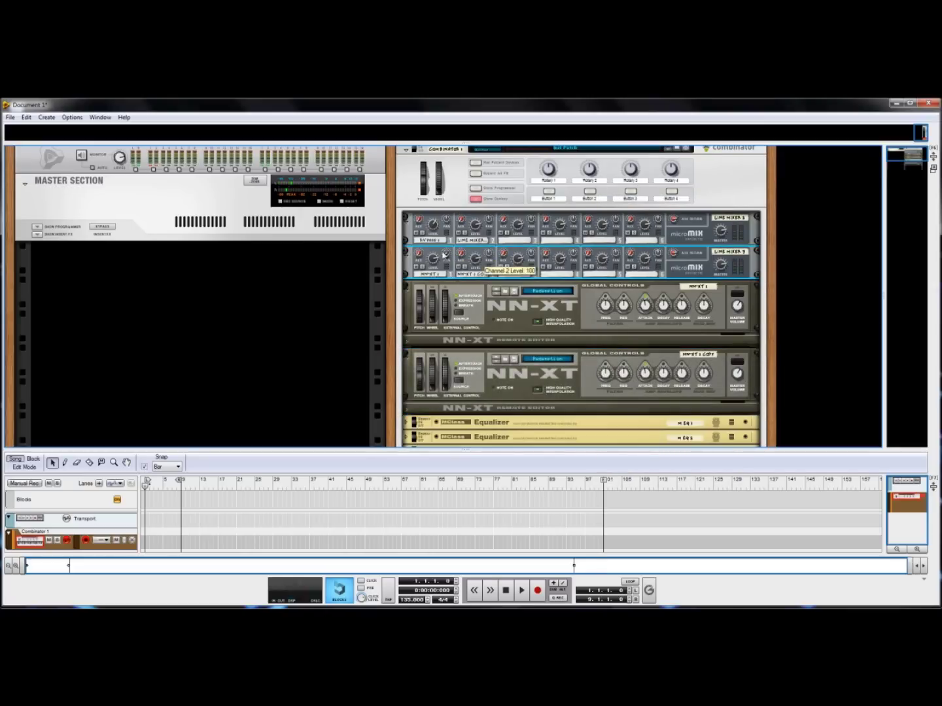
drag(489, 257, 497, 202)
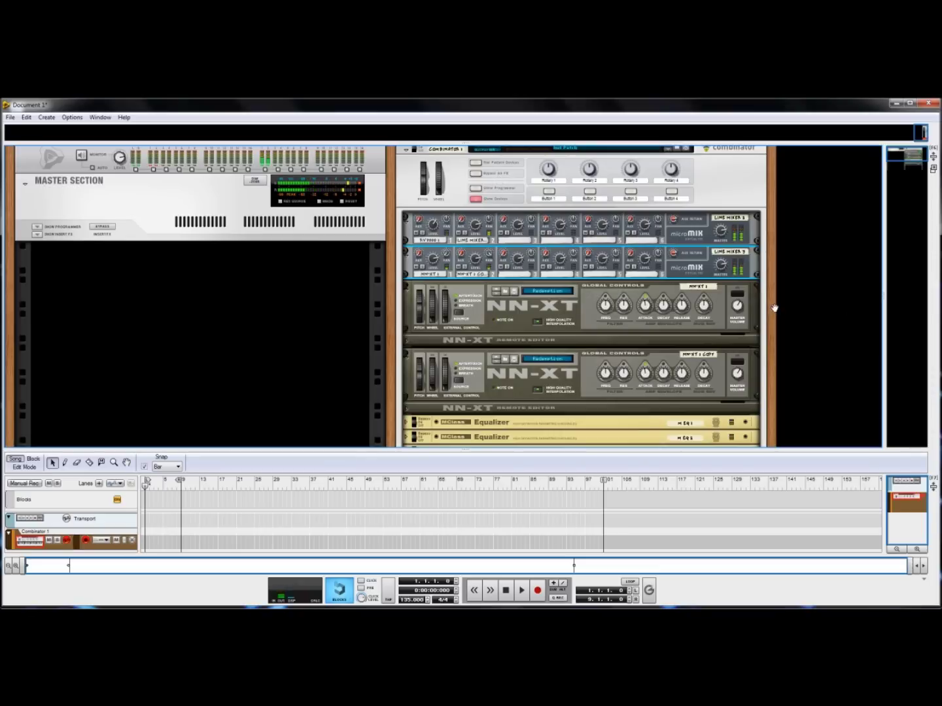
Step: Create an MClass Equalizer from the lower line mixer that carries the two NN-XTs
scroll(774, 308, up, 1)
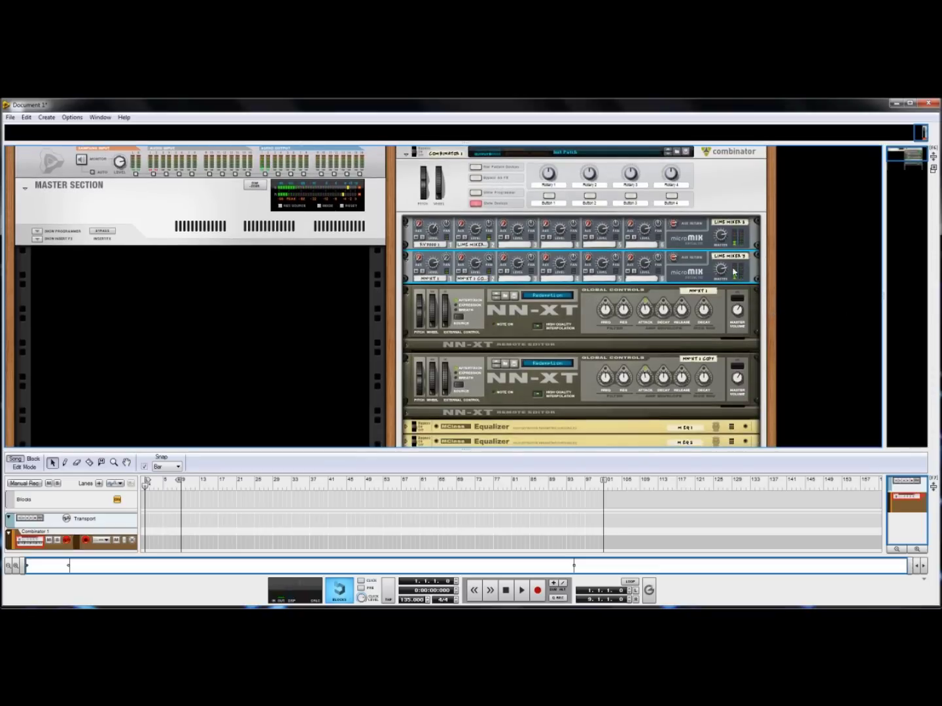
scroll(776, 398, down, 5)
scroll(763, 368, up, 4)
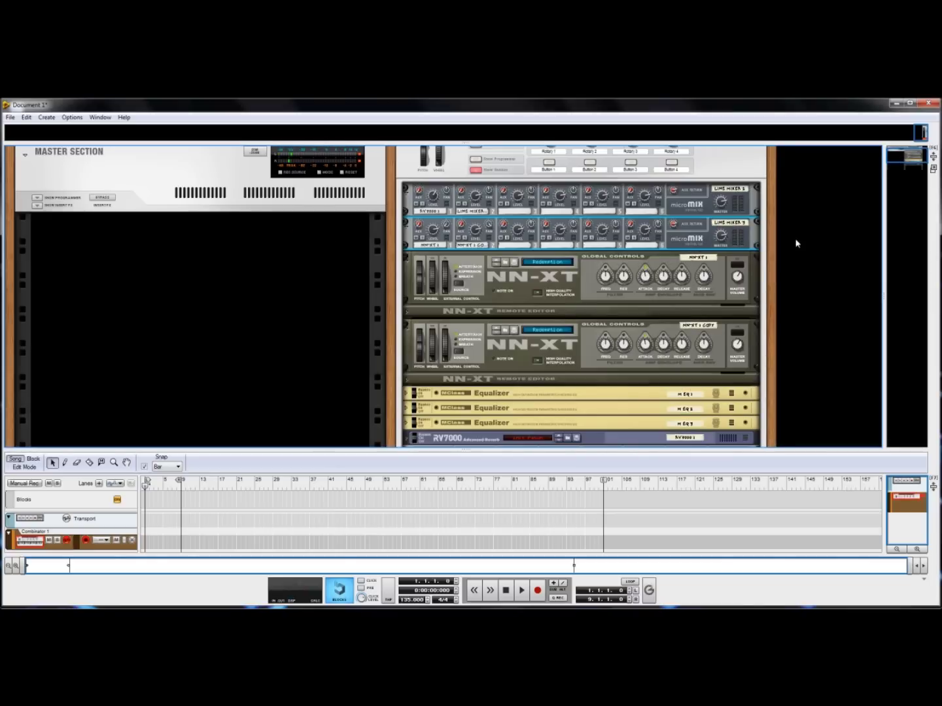
right_click(693, 239)
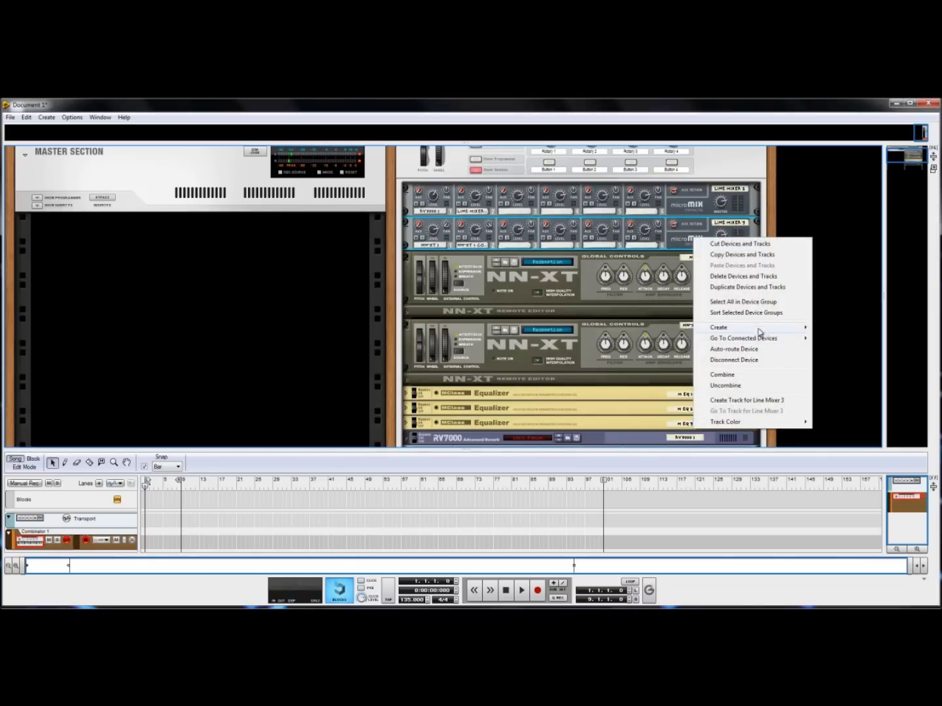
mouse_move(758, 328)
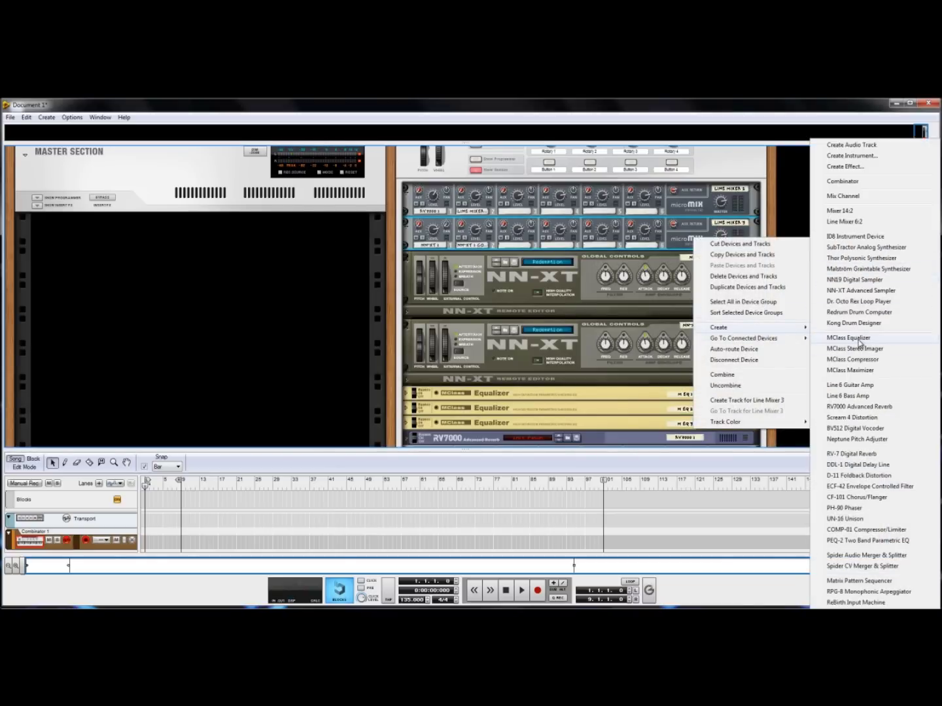
click(848, 337)
Step: Move the new equalizer above the strings mixer and cable it between that mixer's master output and channel 2 of the uppermost mixer
key(Tab)
drag(637, 301, 599, 225)
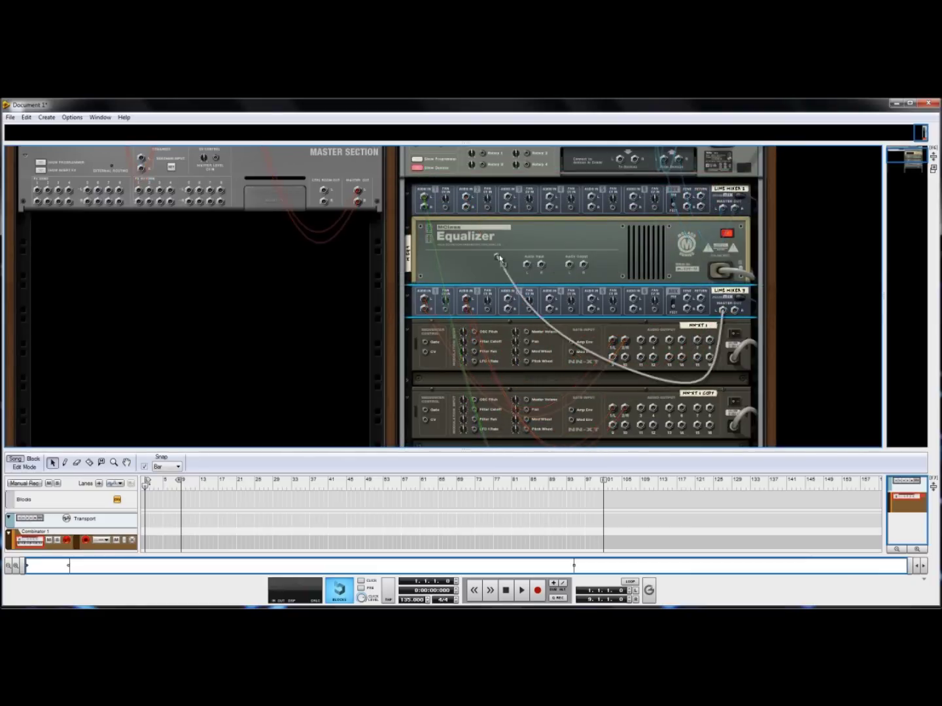
drag(570, 265, 466, 206)
key(Tab)
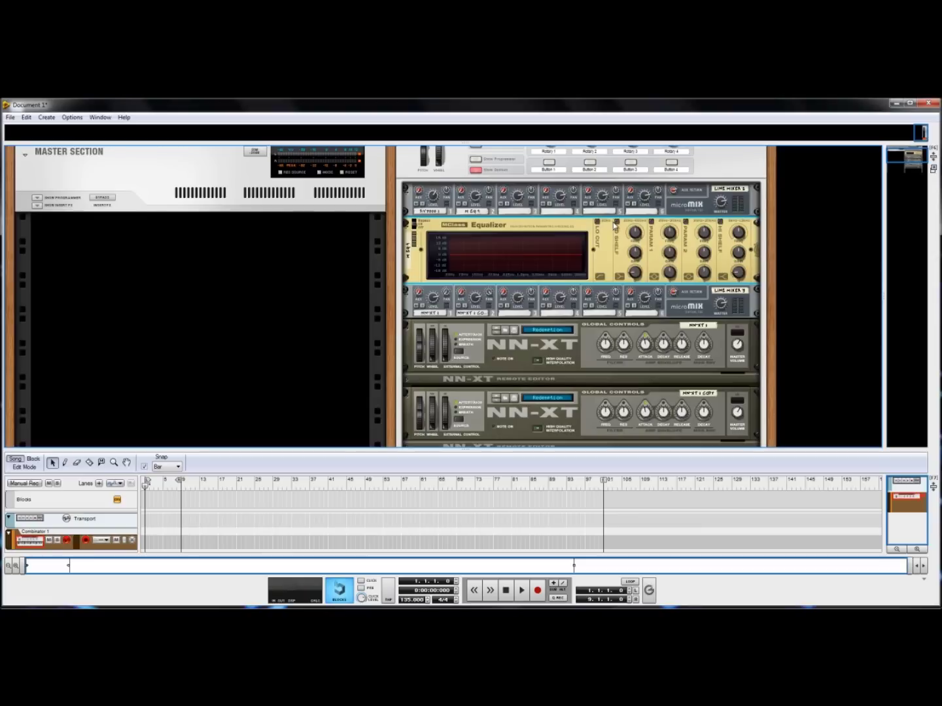
Step: Enable the low cut and both parametric bands on the strings equalizer and shape them to cut the midrange
click(596, 223)
click(651, 222)
drag(669, 255, 712, 254)
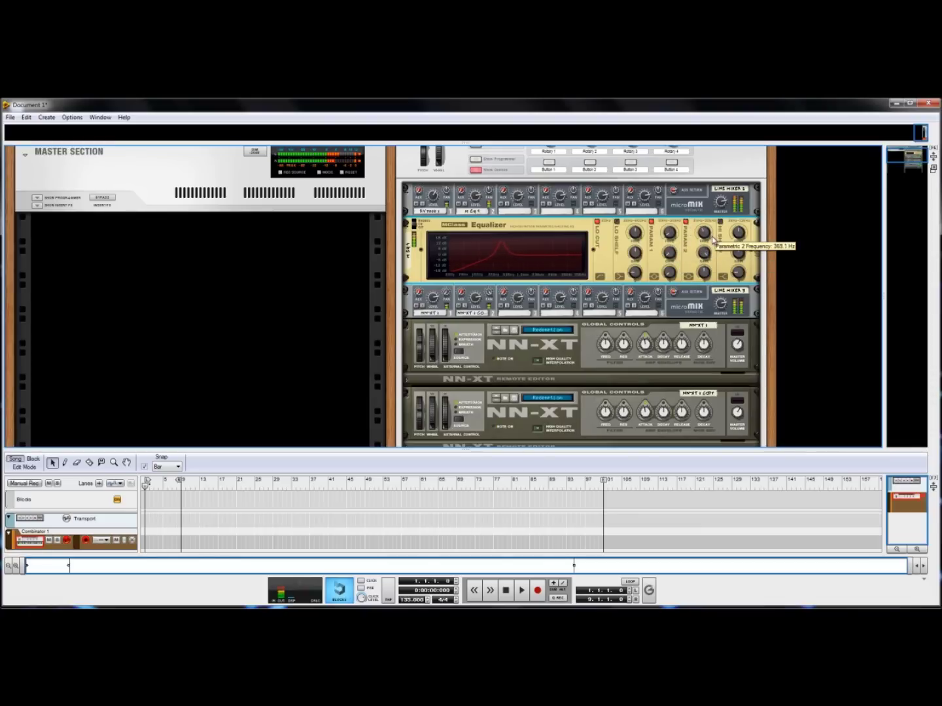
mouse_move(711, 260)
mouse_down()
mouse_move(711, 298)
mouse_move(706, 269)
mouse_up()
Step: Add a second MClass Equalizer below the first strings equalizer and boost the highs with its parametric 2 band
right_click(599, 267)
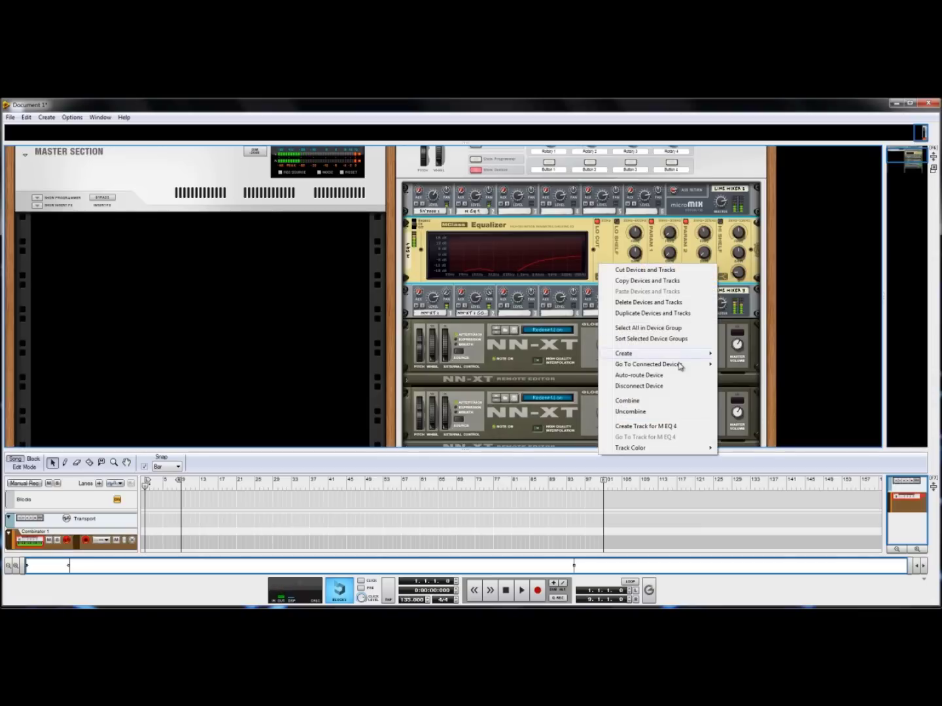
mouse_move(662, 354)
click(777, 339)
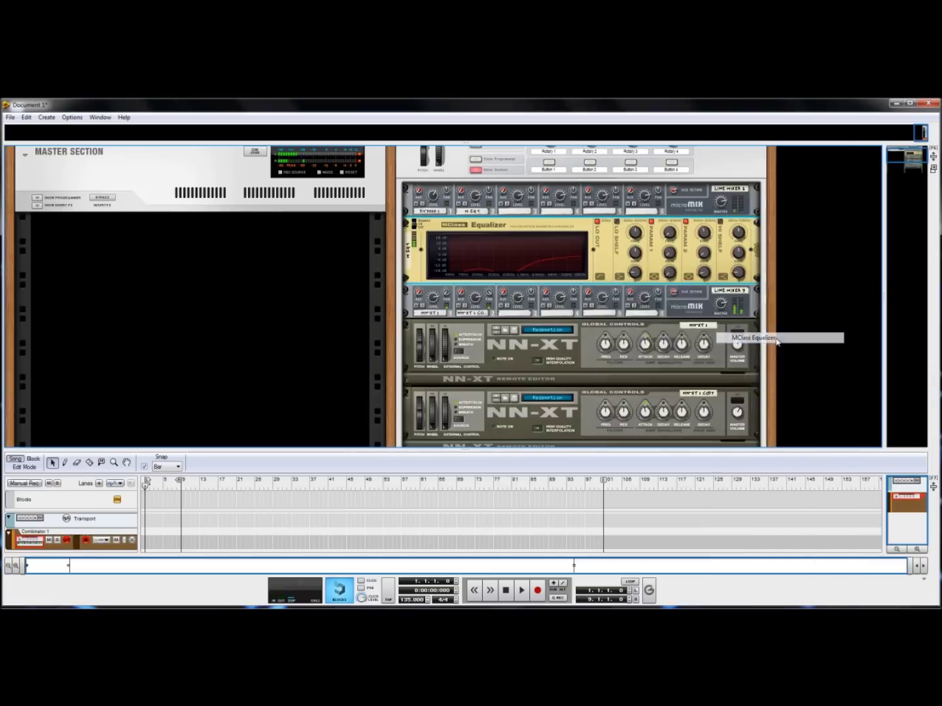
mouse_move(709, 319)
mouse_down()
mouse_move(709, 296)
mouse_move(708, 339)
mouse_up()
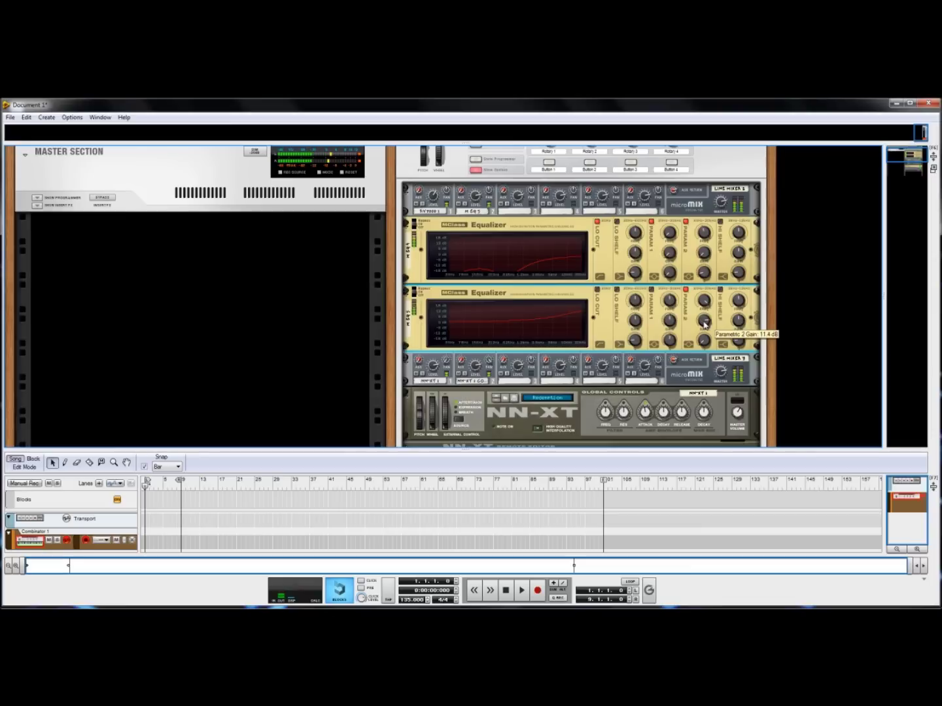
drag(706, 309, 707, 325)
Step: Solo the strings channel on the uppermost mixer and add an RV7000 Advanced Reverb below the second equalizer with Dry/Wet at 22
click(539, 239)
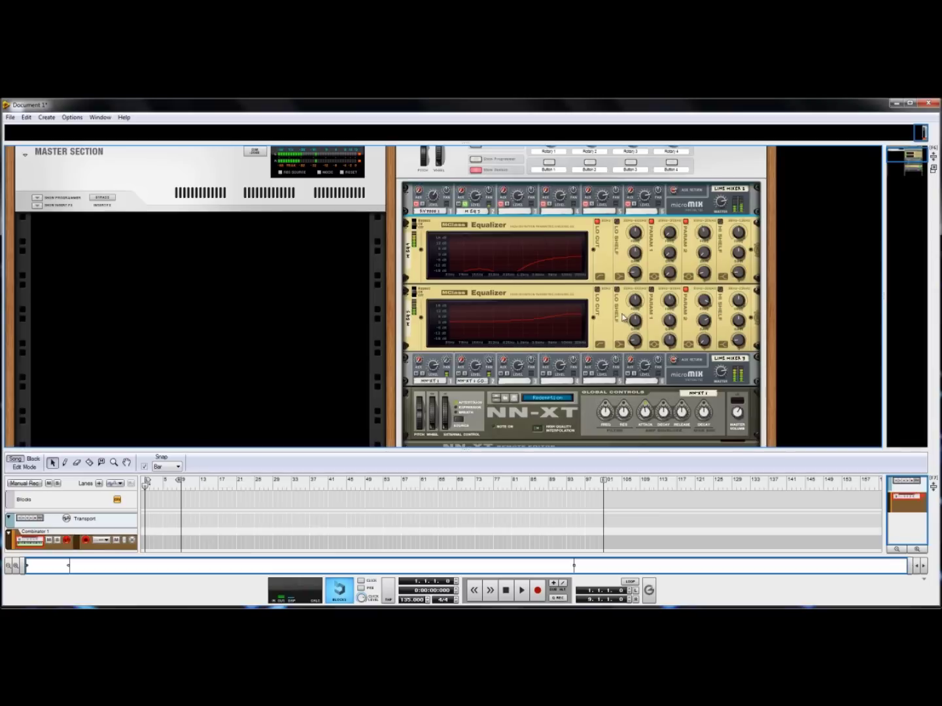
mouse_move(637, 319)
right_click(600, 322)
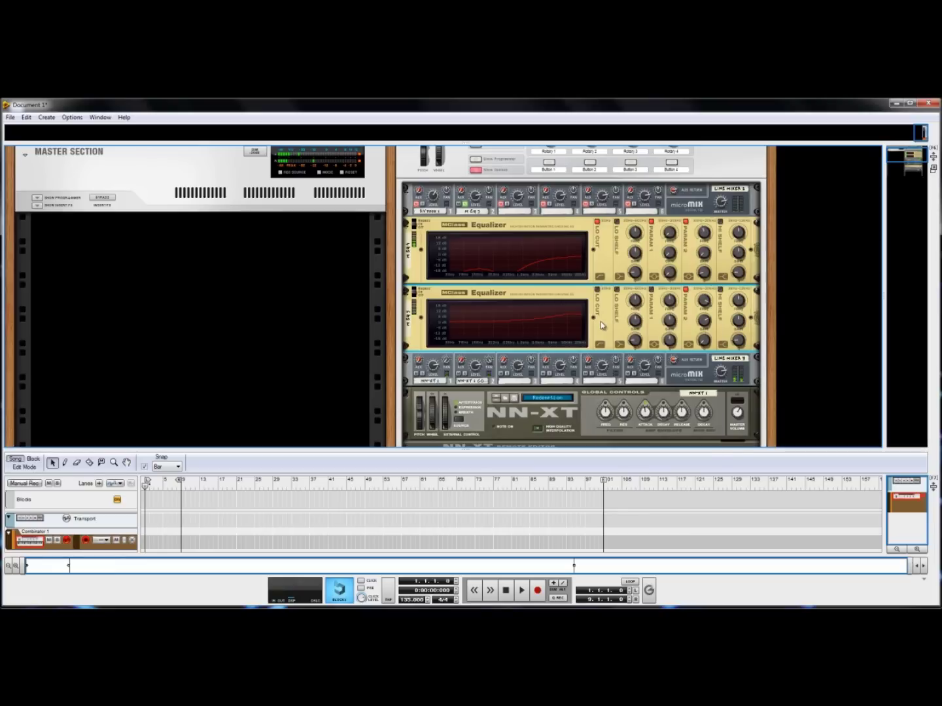
mouse_move(682, 412)
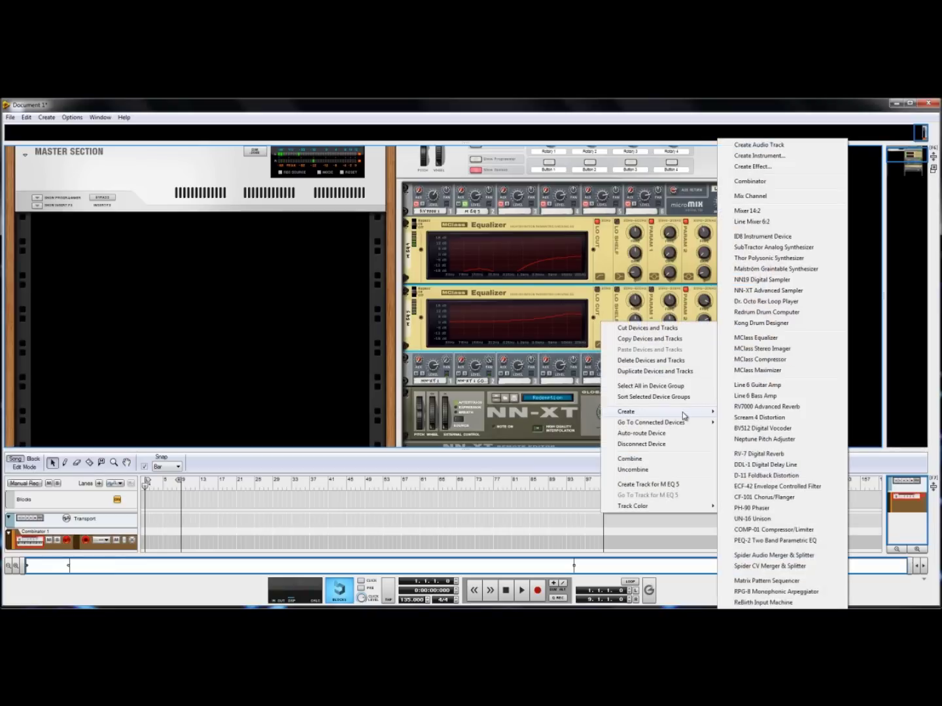
click(778, 407)
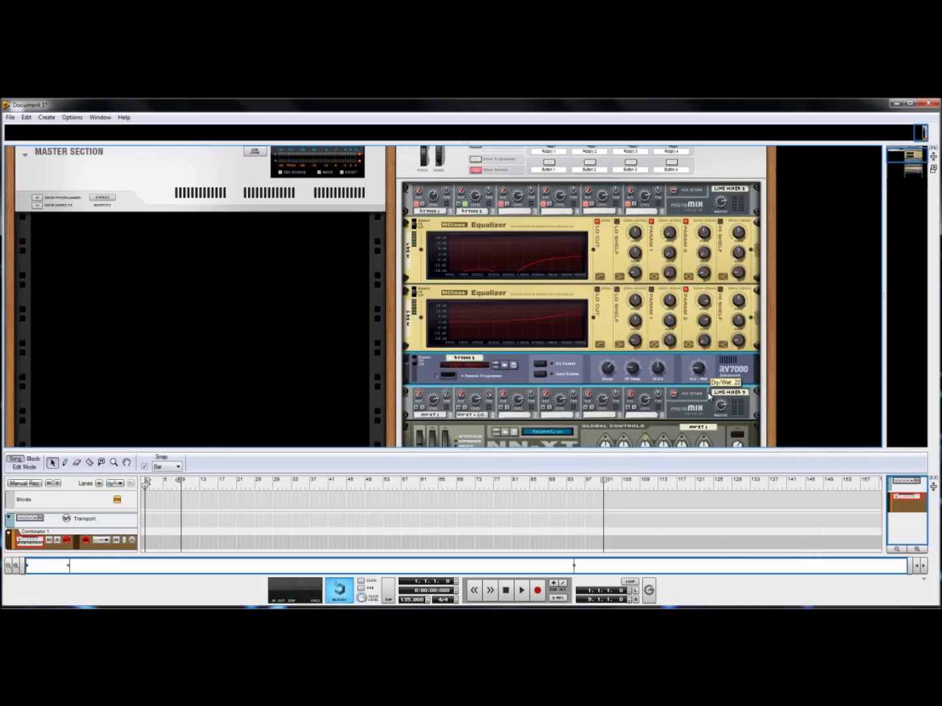
Step: In the new RV7000's remote programmer, set the algorithm to Plate, lengthen the decay, and fold the programmer away
click(436, 377)
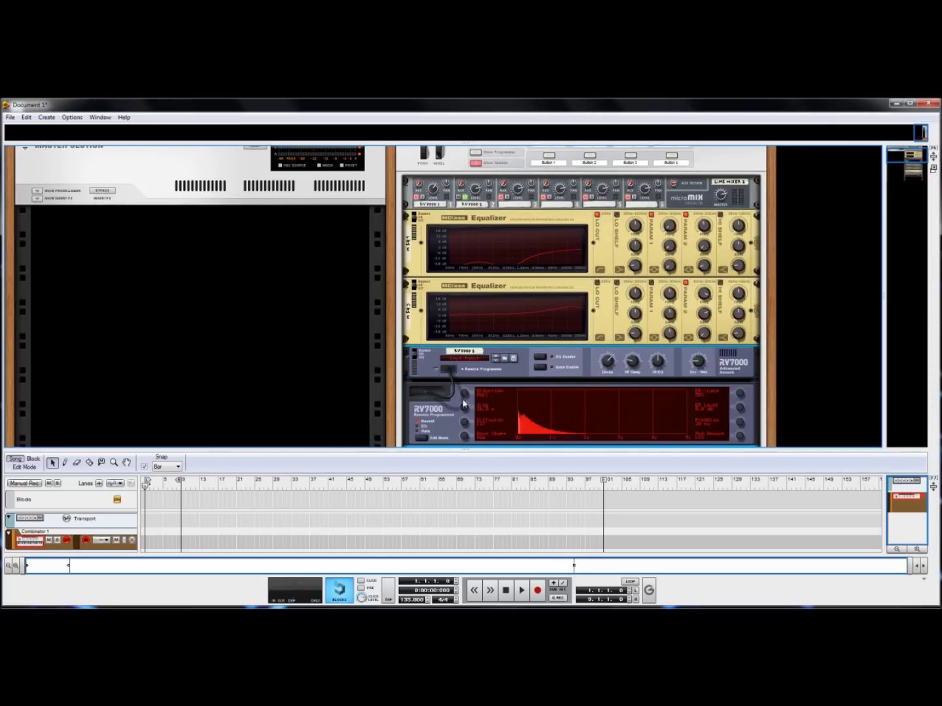
drag(467, 396, 467, 391)
drag(615, 370, 613, 359)
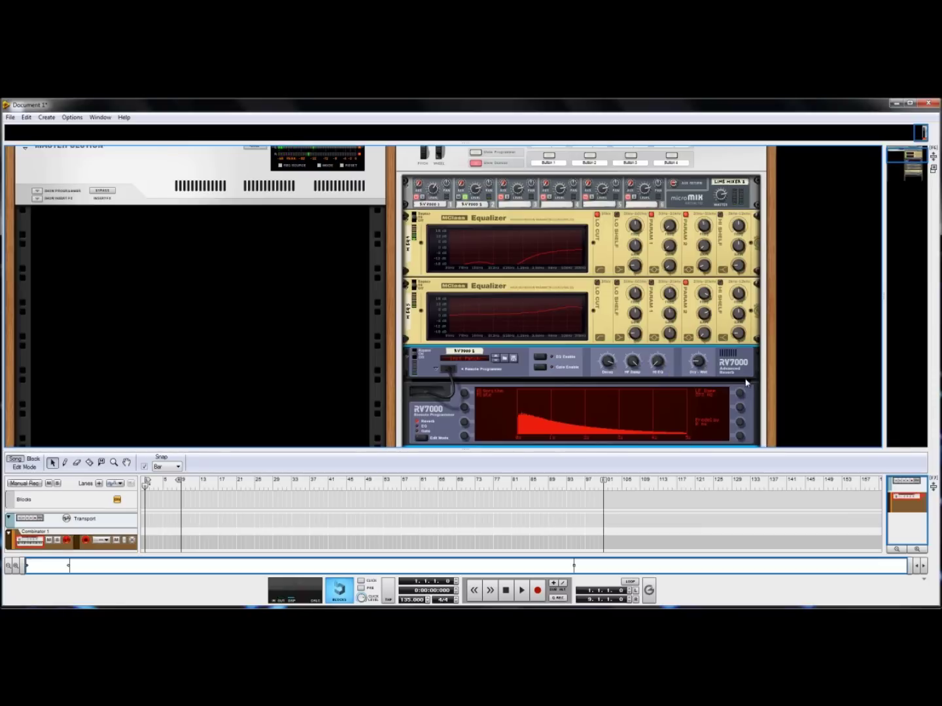
click(437, 370)
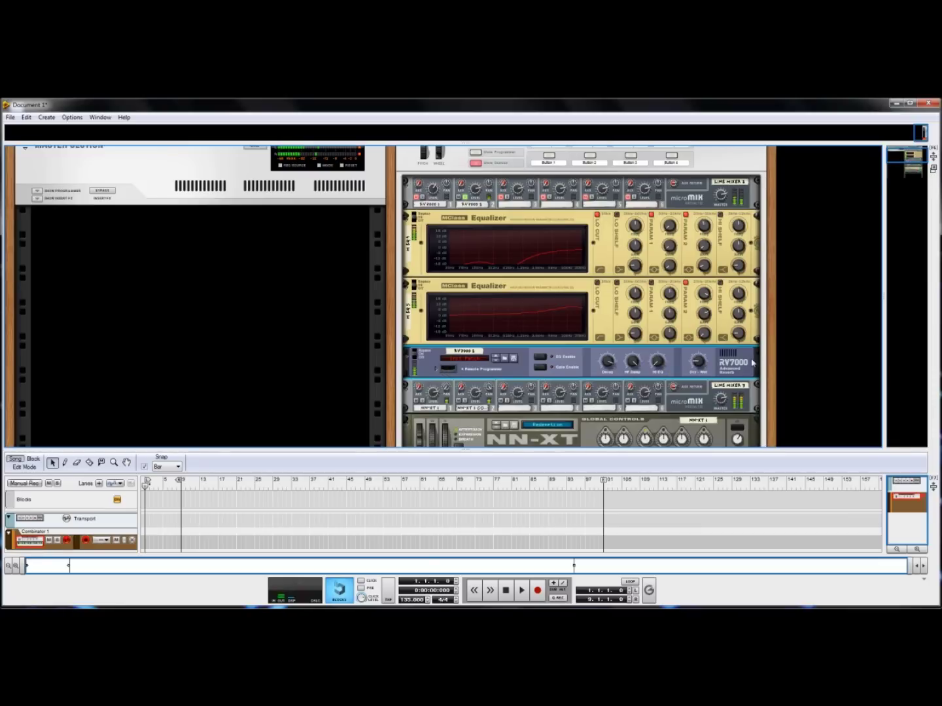
Step: Add an MClass Compressor directly below the strings layer's RV7000 reverb
scroll(762, 346, down, 3)
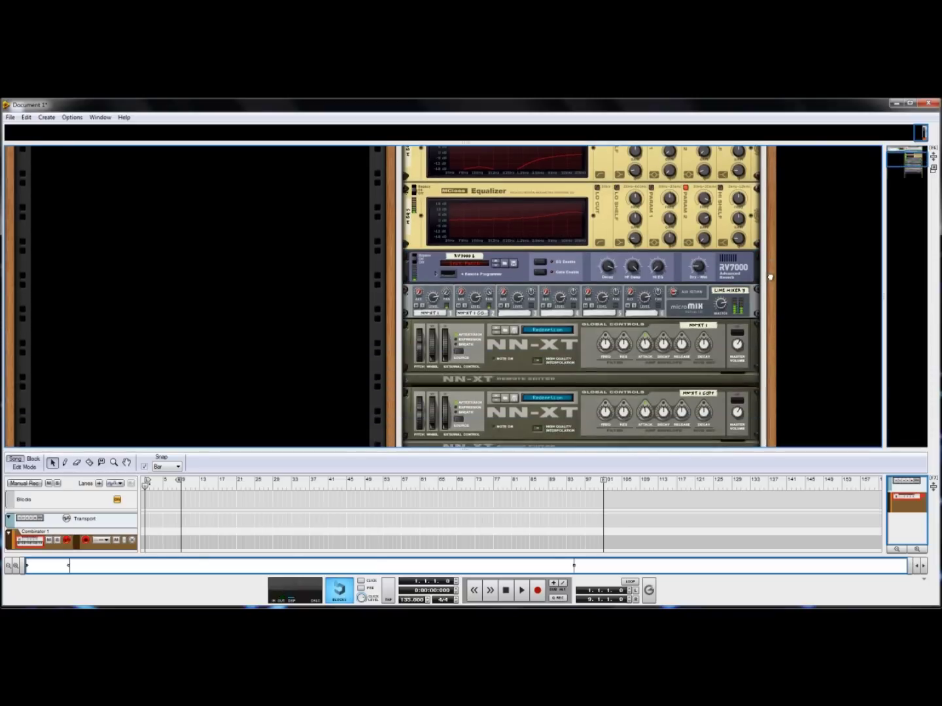
scroll(759, 328, up, 1)
right_click(734, 341)
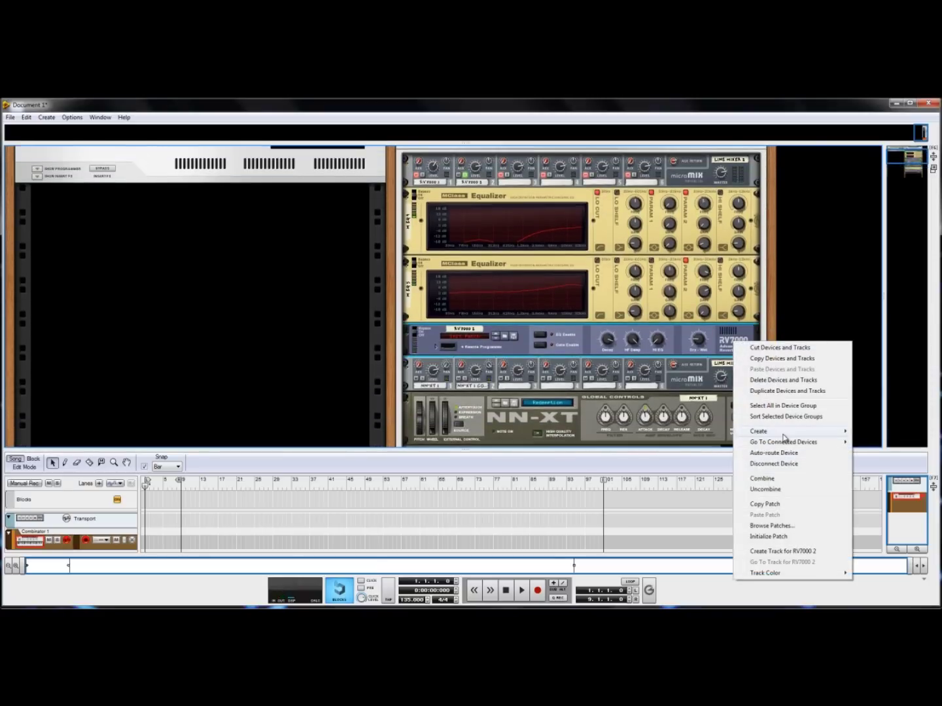
mouse_move(784, 433)
click(670, 359)
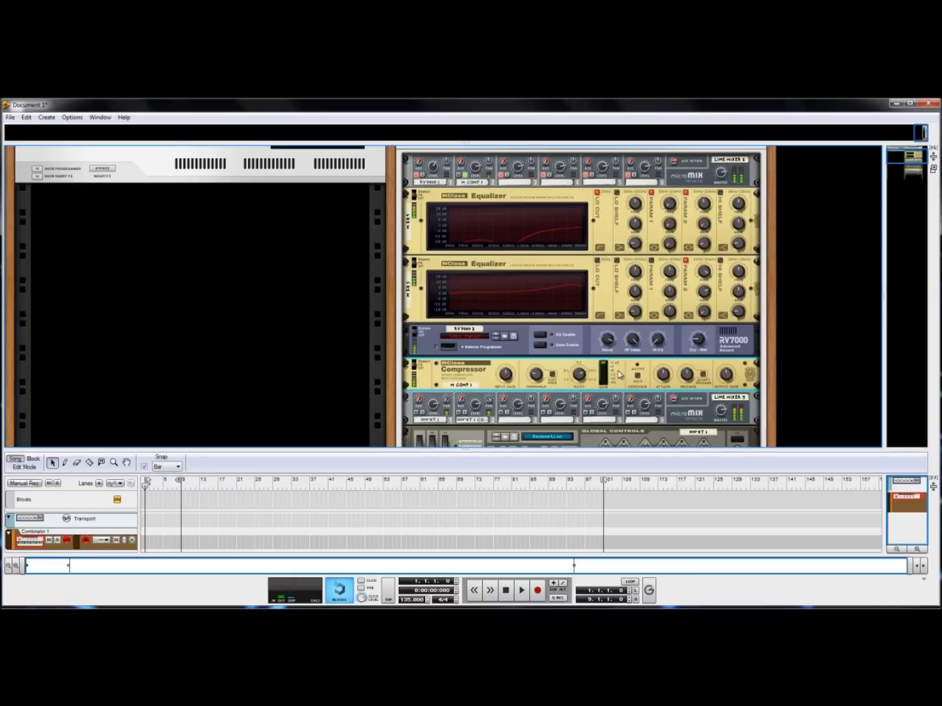
Step: Fine-tune the strings compressor's dynamics controls and its output gain
mouse_move(667, 383)
mouse_move(505, 377)
mouse_move(583, 379)
mouse_move(727, 376)
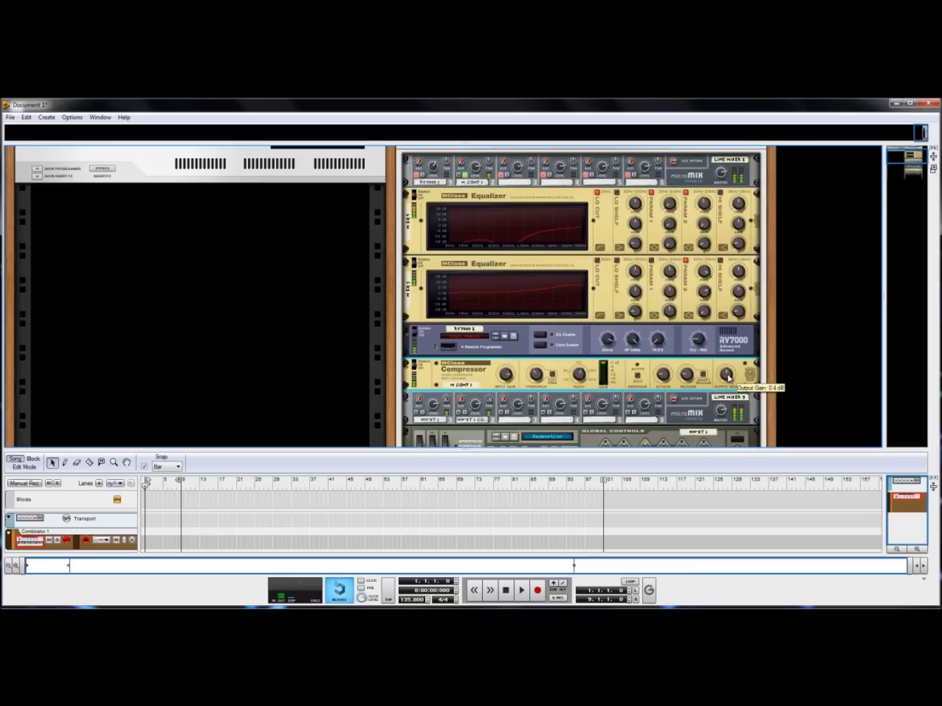
drag(724, 374, 721, 371)
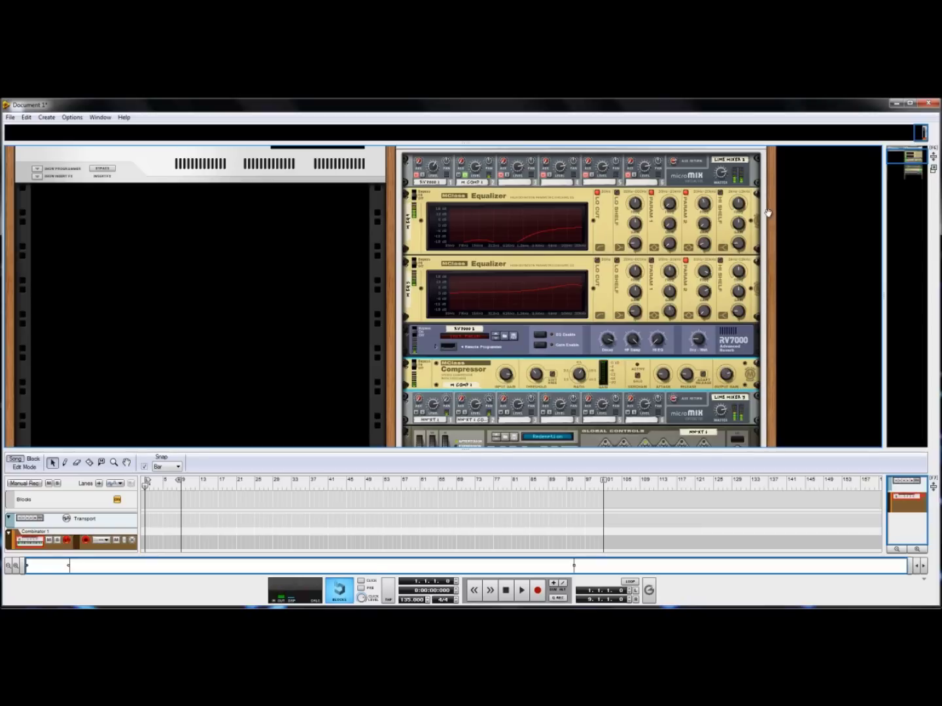
Step: Unsolo the strings channel on the uppermost mixer and lower its level to about 75
scroll(774, 261, up, 3)
click(483, 261)
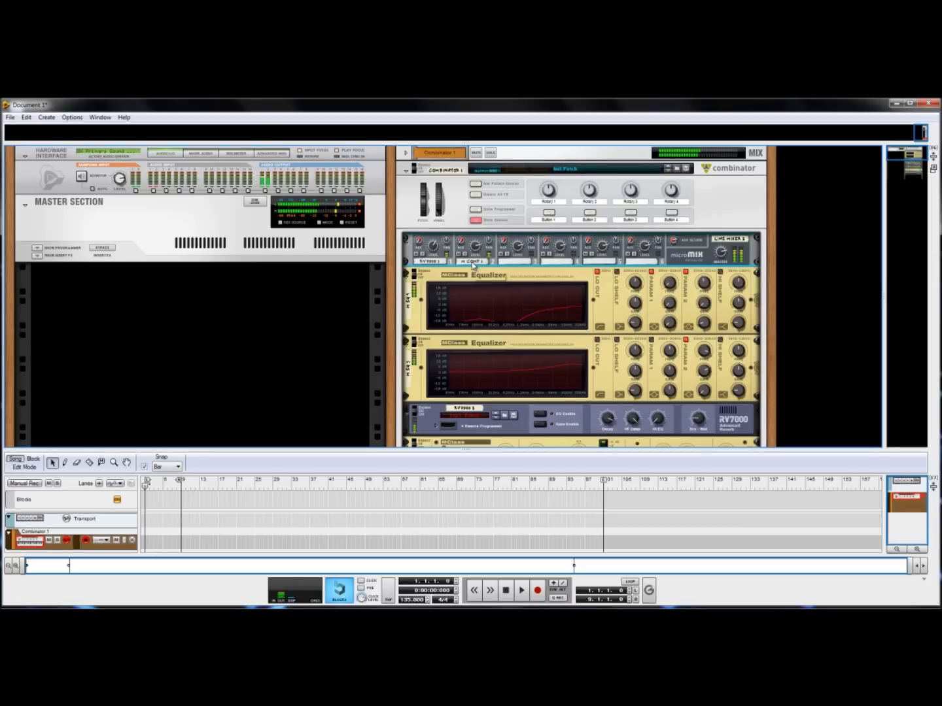
mouse_move(477, 249)
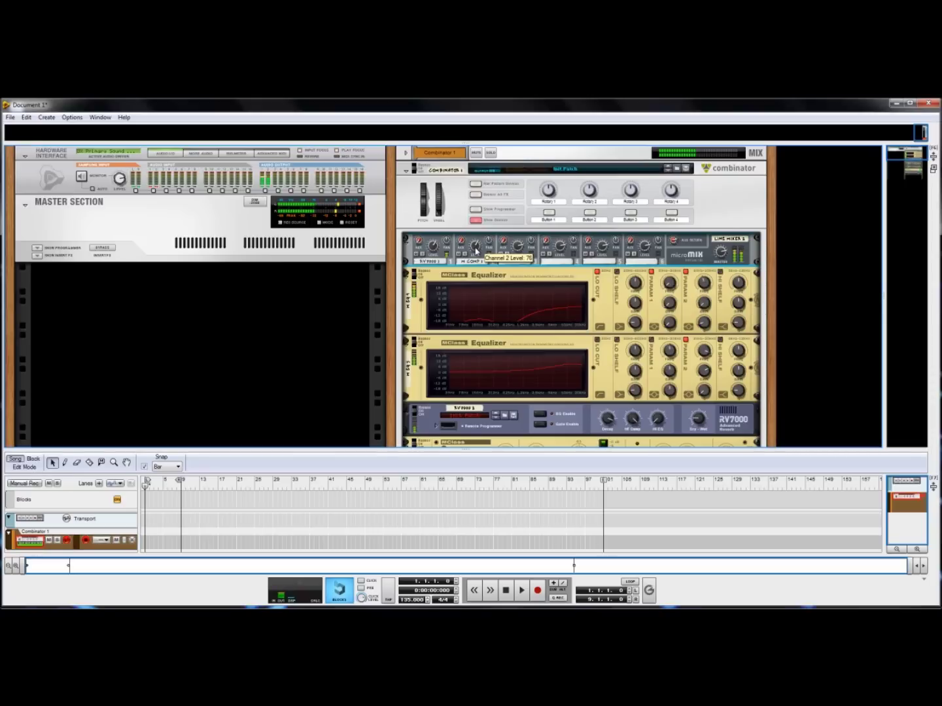
drag(475, 251, 476, 248)
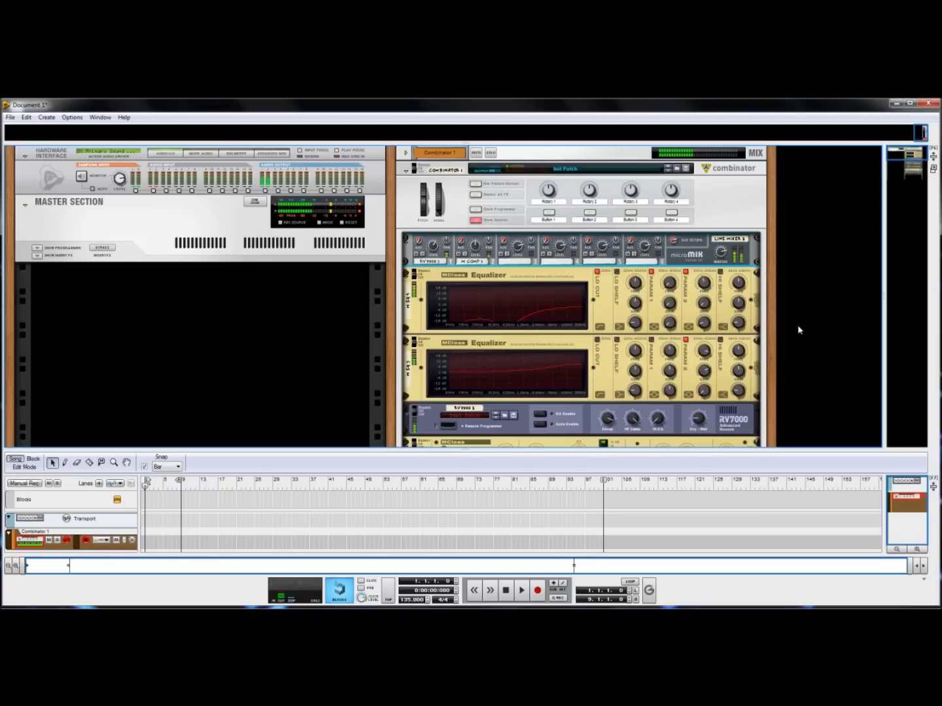
Step: Fold both NN-XT samplers and the strings layer's compressor, RV7000 and two equalizers
scroll(798, 322, down, 10)
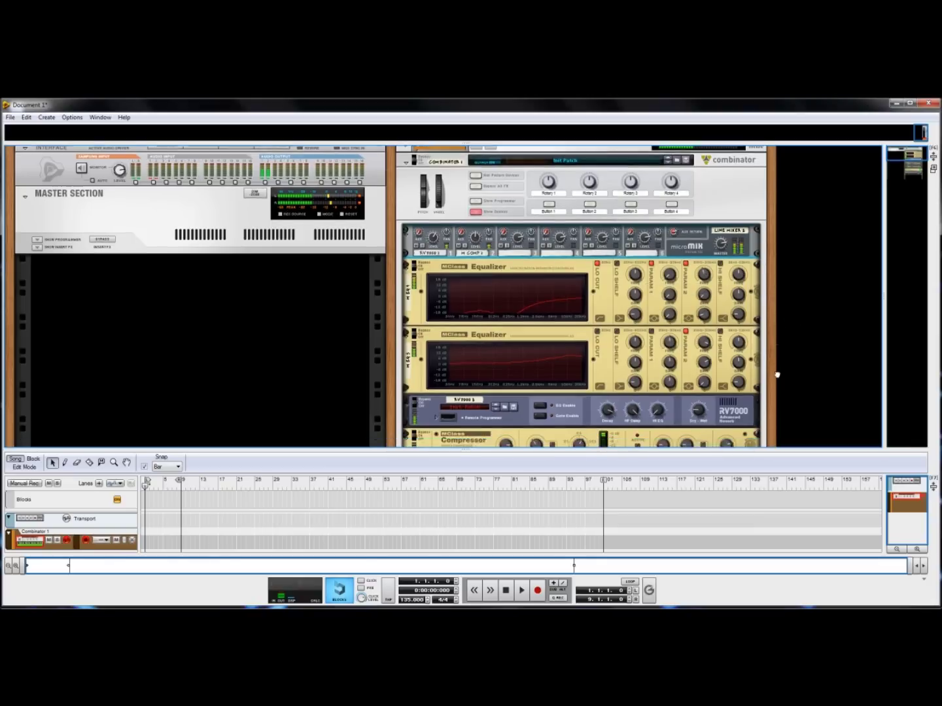
scroll(419, 359, up, 3)
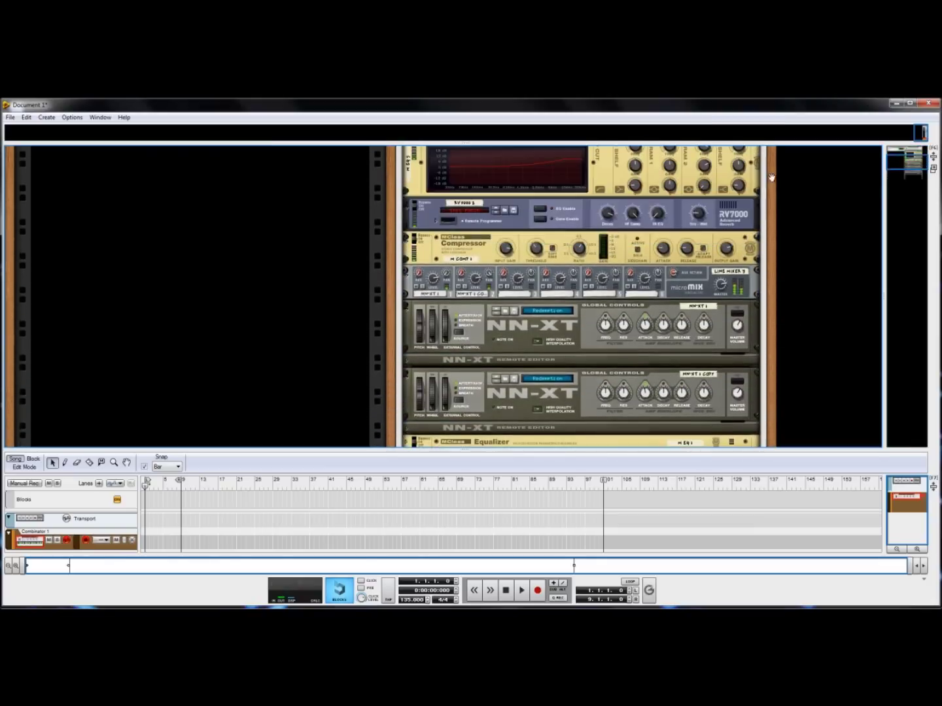
click(406, 378)
click(407, 306)
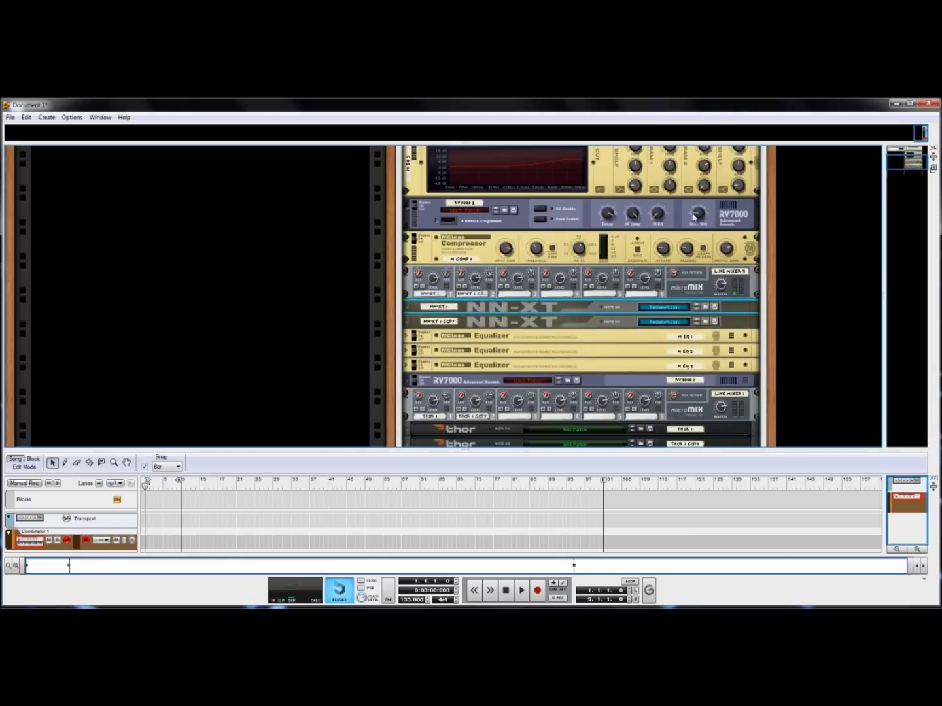
scroll(770, 263, up, 2)
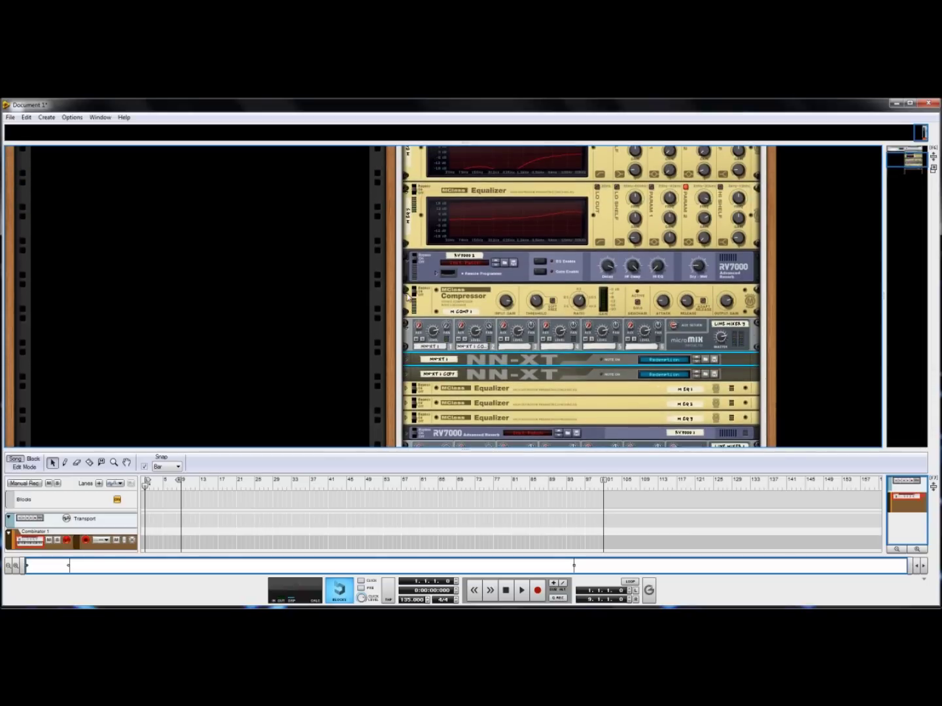
click(408, 297)
click(408, 263)
click(407, 189)
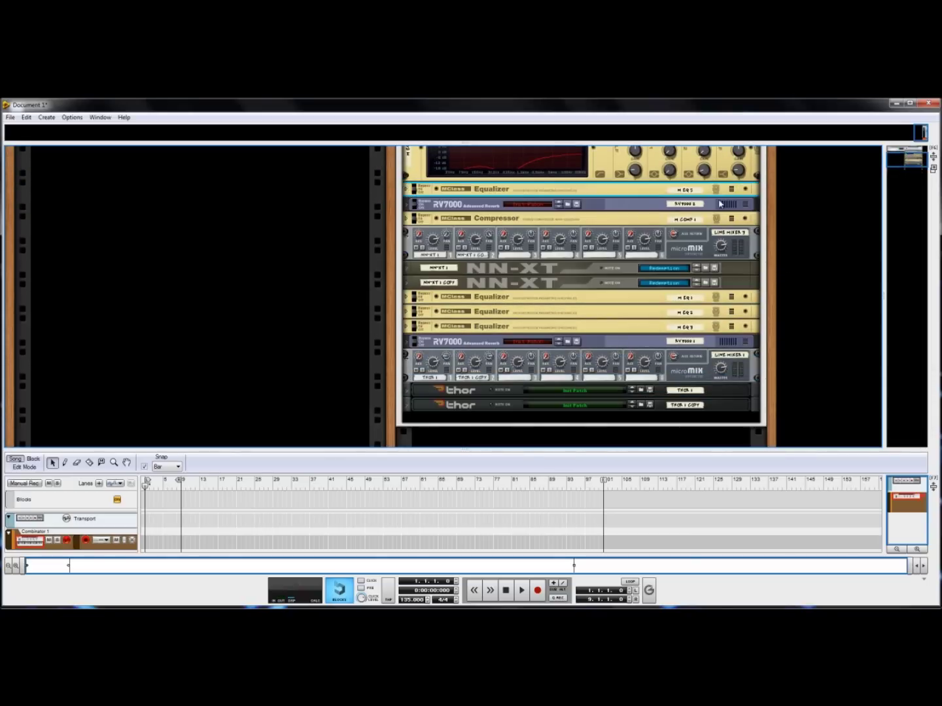
scroll(773, 172, up, 3)
click(408, 203)
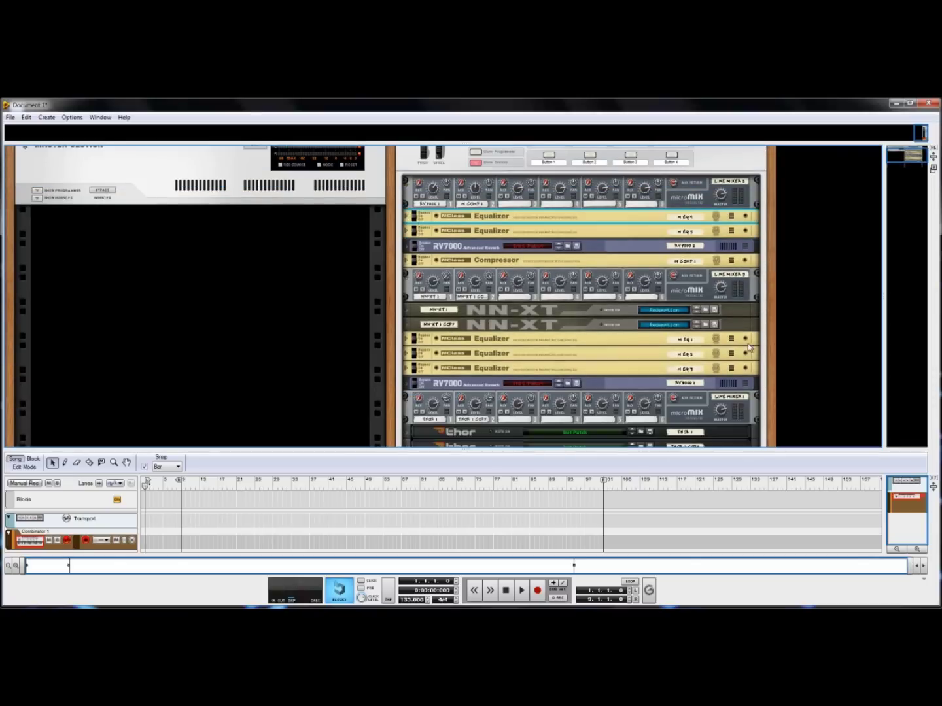
Step: Unfold the first Thor, adjust the amp envelope in its programmer, and hide the programmer again
scroll(772, 382, down, 3)
click(414, 356)
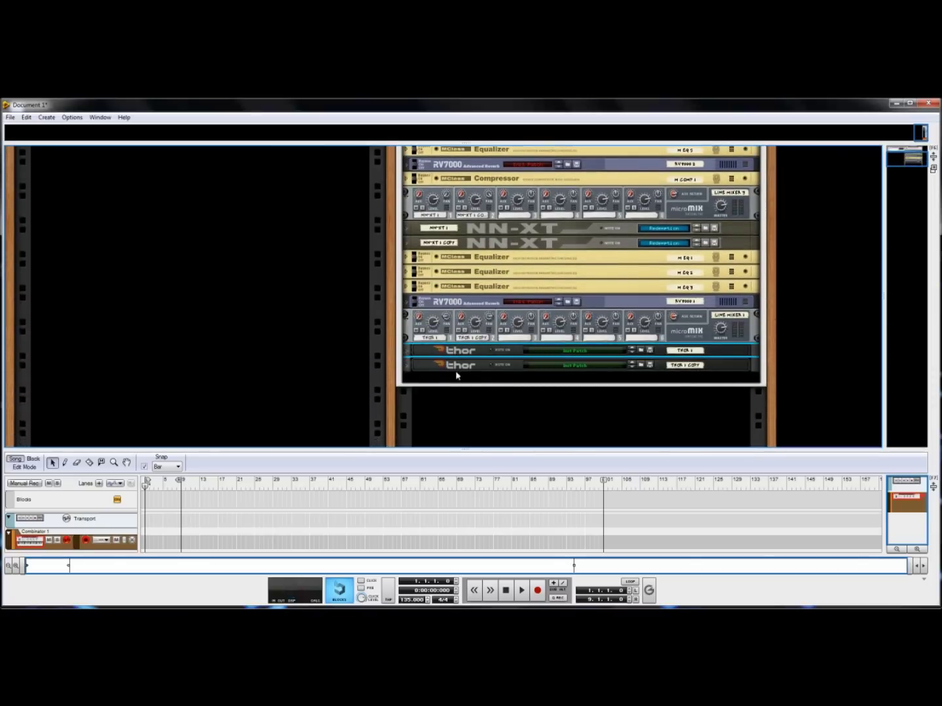
click(406, 354)
click(468, 402)
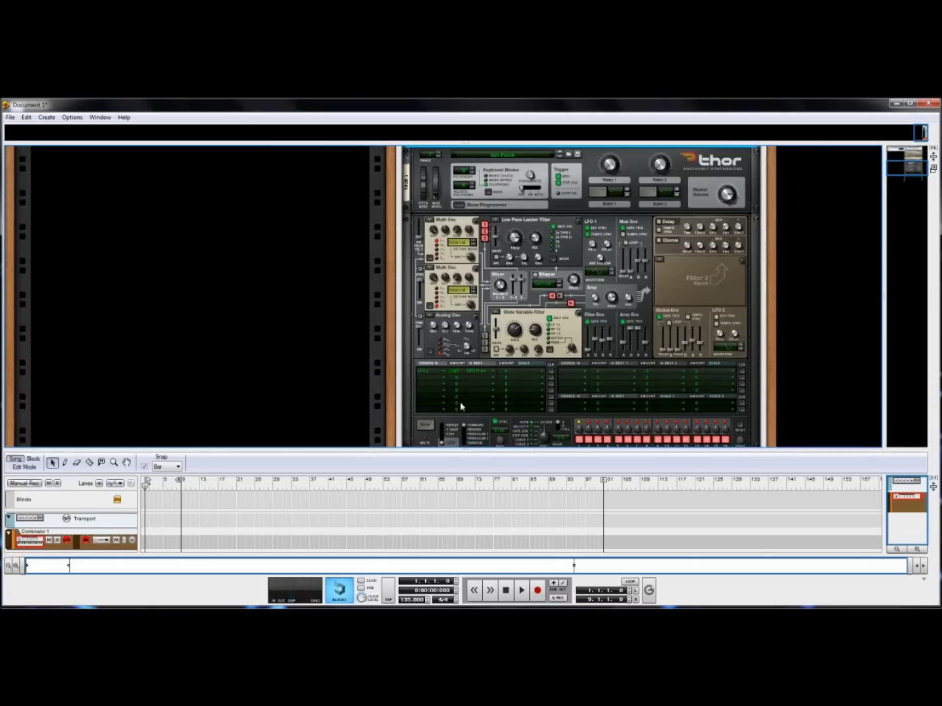
mouse_move(627, 344)
click(464, 206)
Step: Copy the first Thor's patch onto Thor 1 Copy and fold the first Thor
right_click(705, 312)
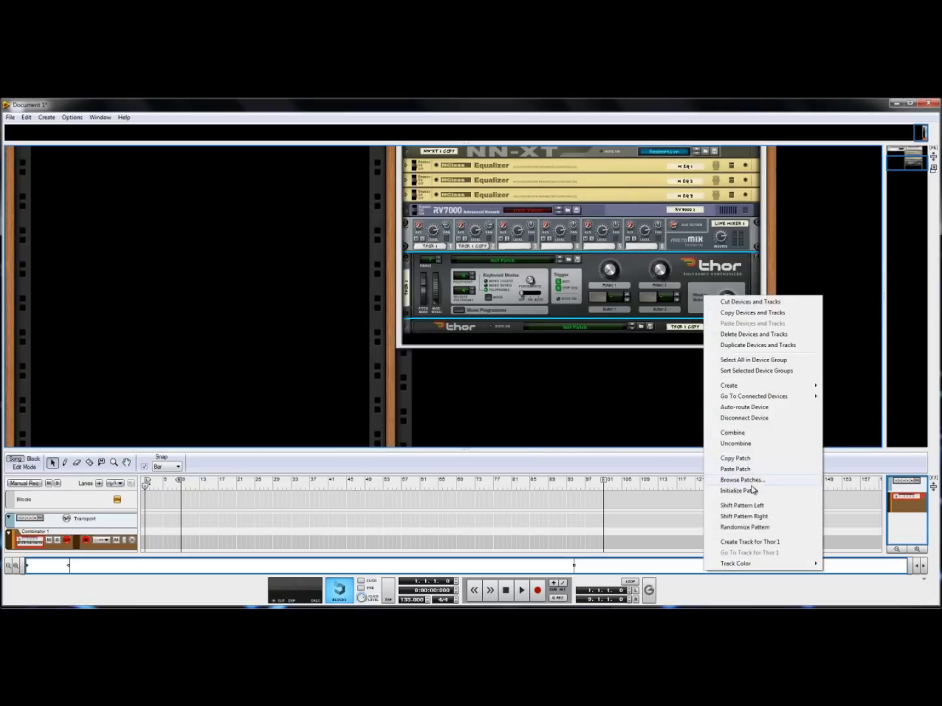
click(740, 465)
right_click(723, 322)
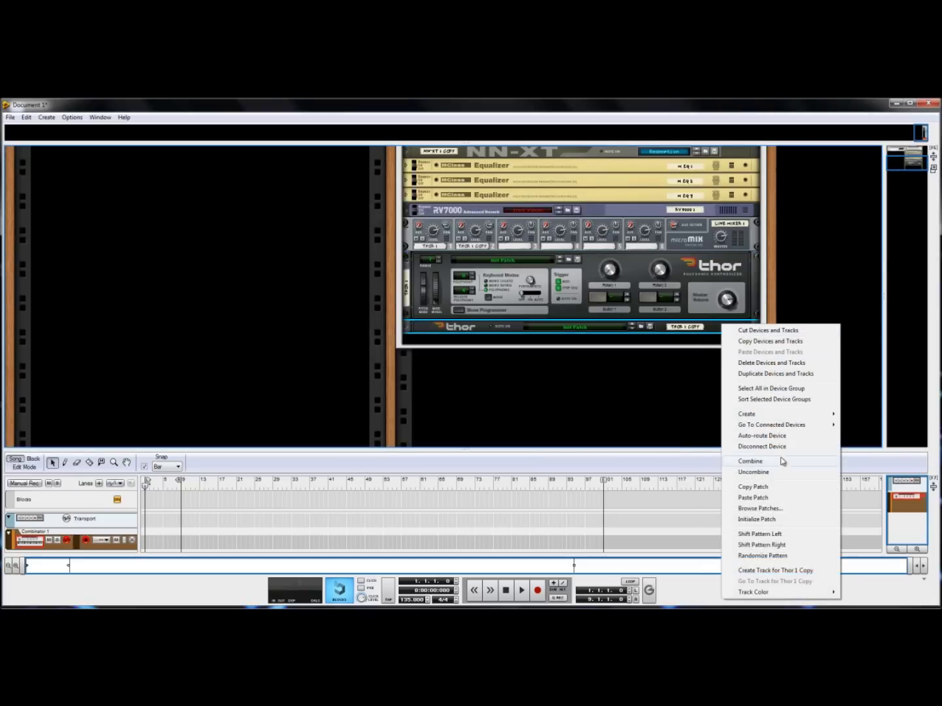
click(764, 498)
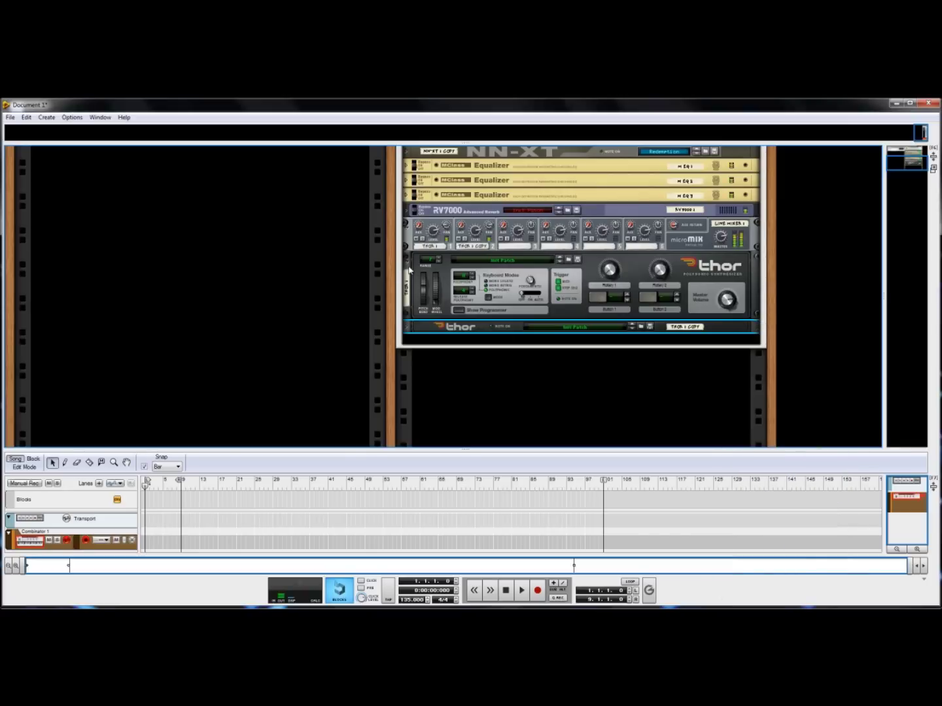
click(409, 264)
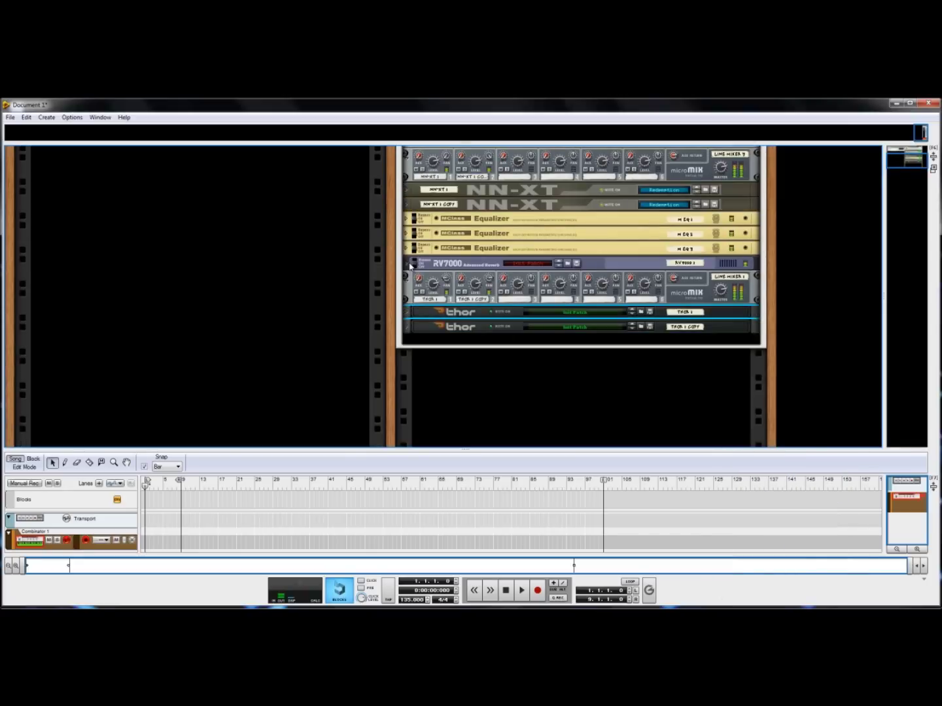
Step: Add a Line Mixer 6:2 inside the Combinator and move it directly below the uppermost mixer
scroll(785, 249, up, 2)
scroll(785, 249, up, 3)
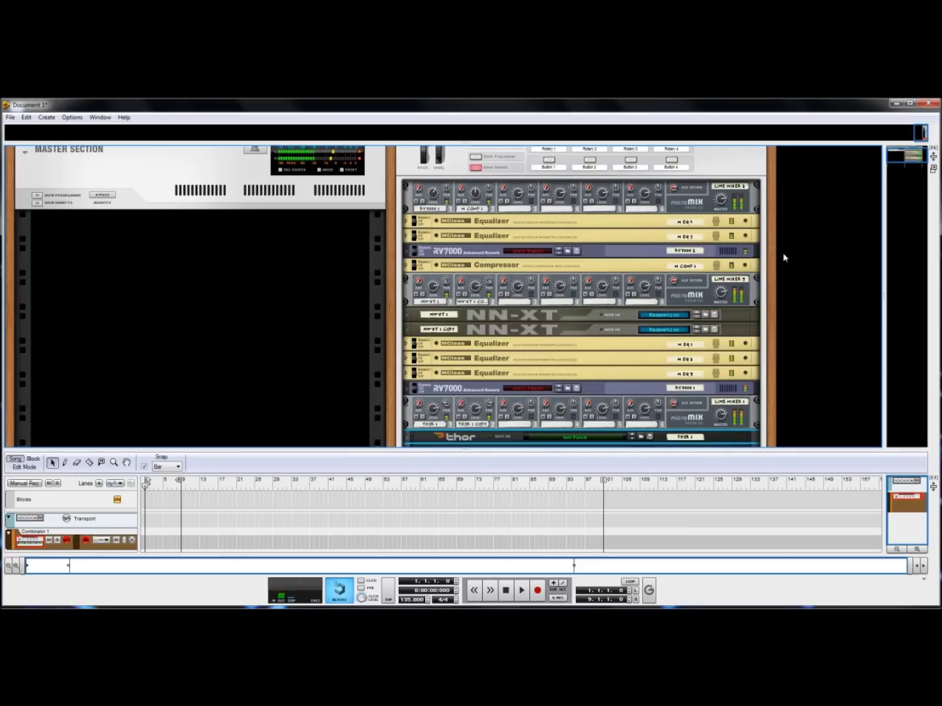
click(824, 244)
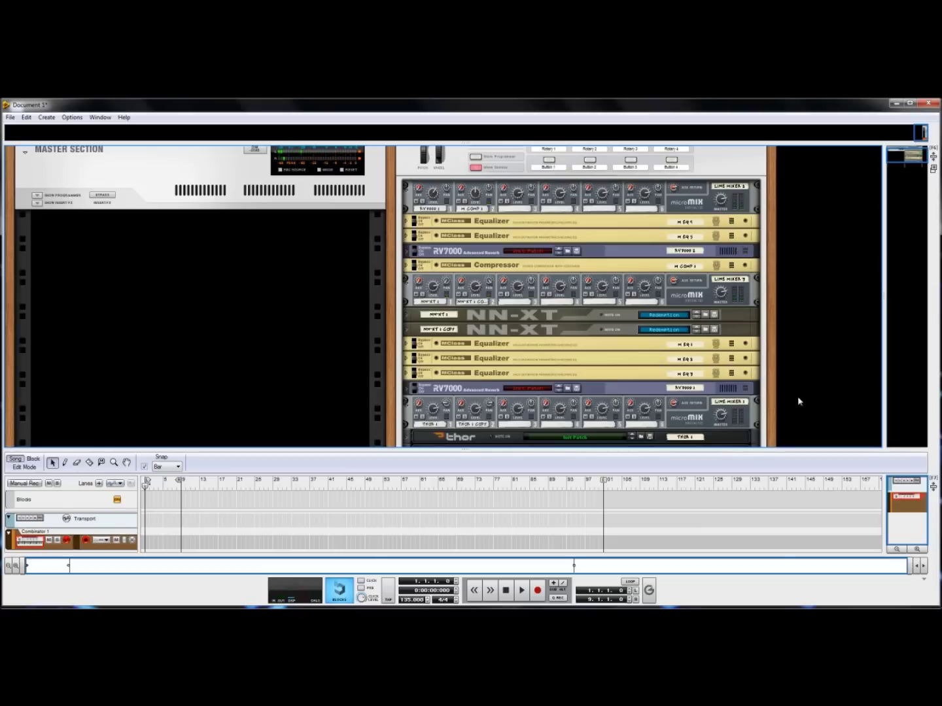
scroll(770, 368, down, 4)
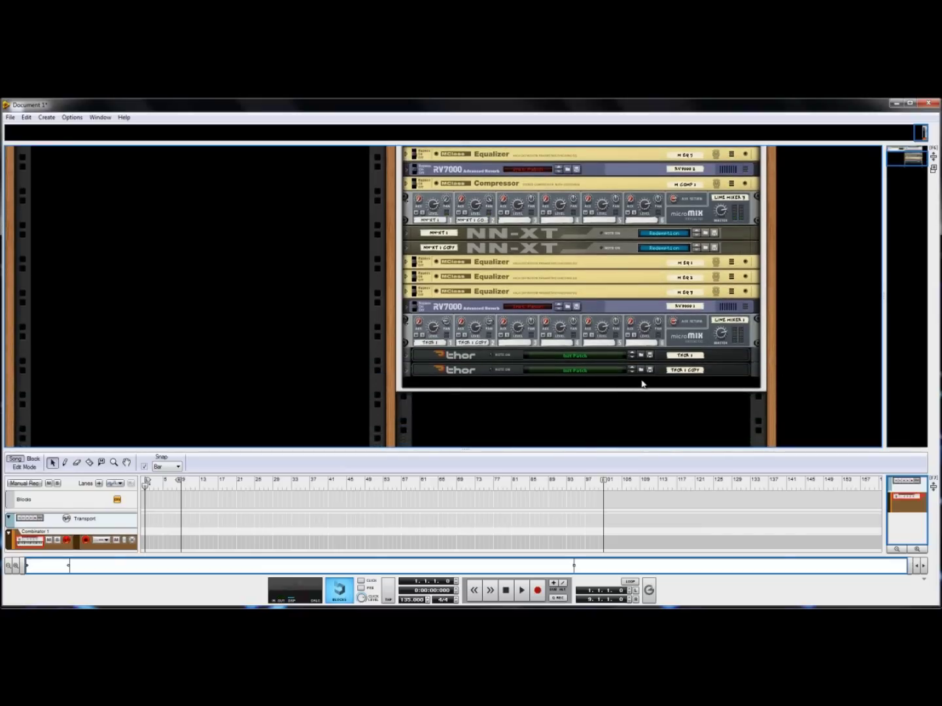
right_click(642, 383)
mouse_move(681, 204)
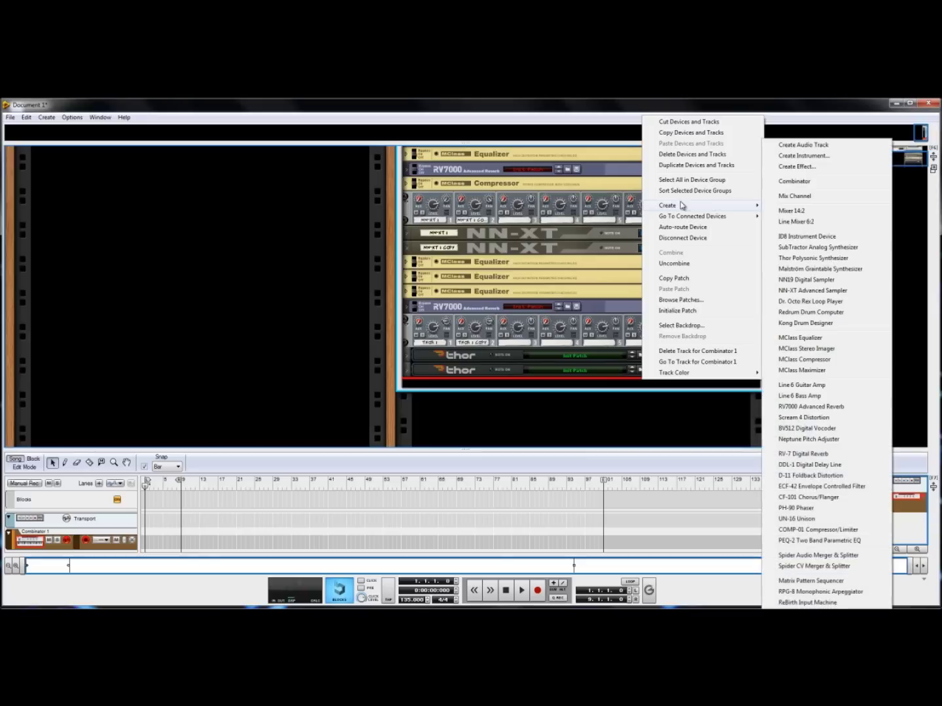
click(844, 228)
drag(456, 401, 481, 231)
Step: Cable the new line mixer's main output into channel 3 of the uppermost mixer on the back of the rack
key(Tab)
drag(734, 246, 515, 200)
key(Tab)
Step: Add an NN-XT Advanced Sampler below the new line mixer and load Choir Wash.sxt from the Voice folder
right_click(698, 243)
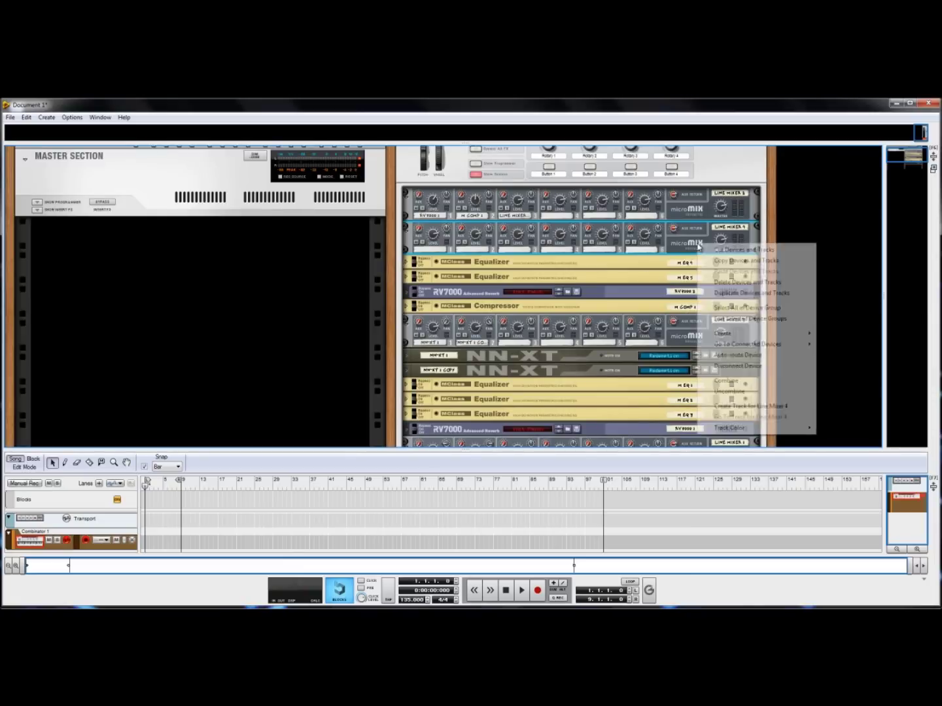
mouse_move(761, 332)
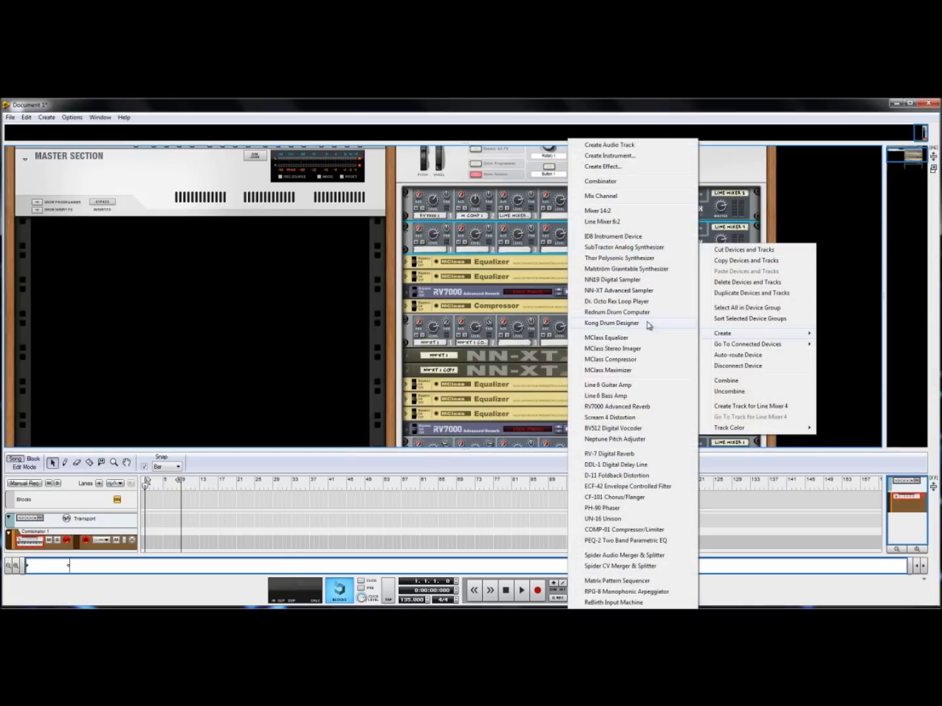
click(625, 292)
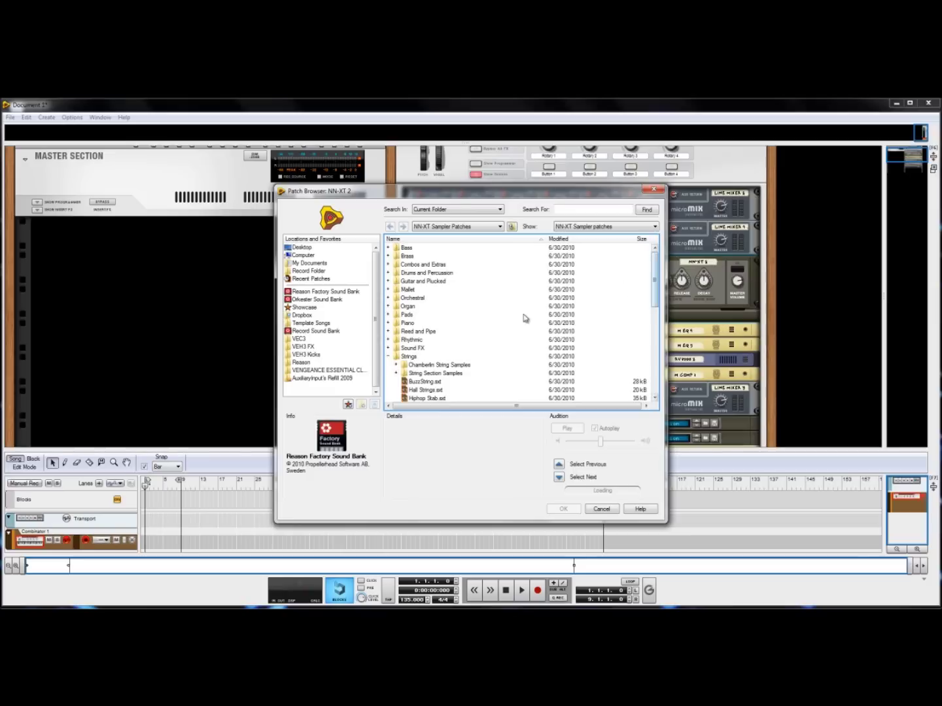
click(388, 357)
drag(654, 294, 656, 329)
click(387, 319)
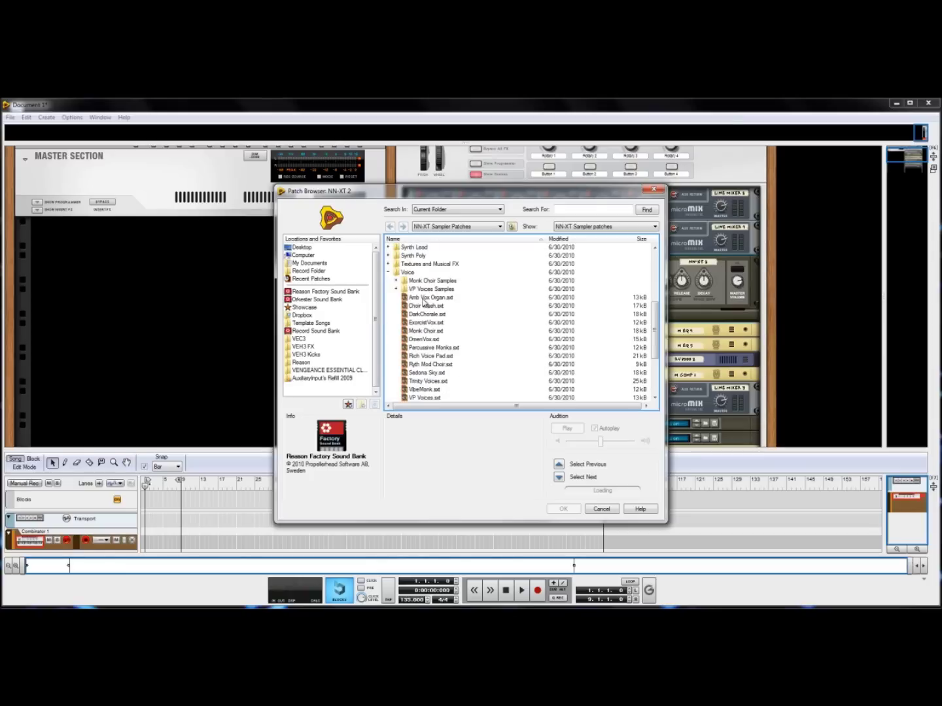
click(426, 298)
click(429, 305)
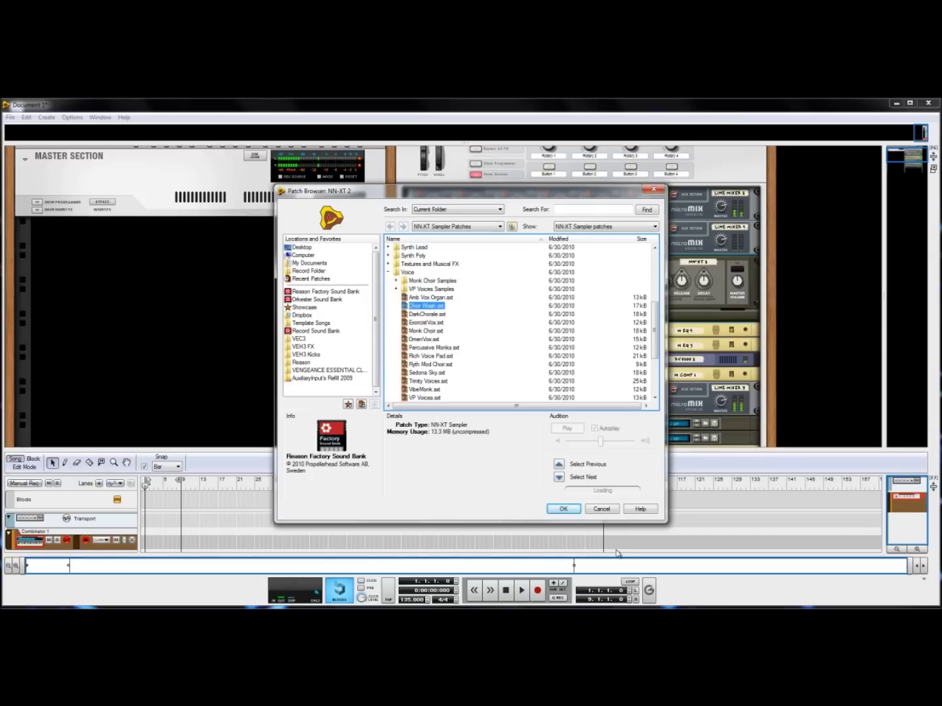
click(562, 509)
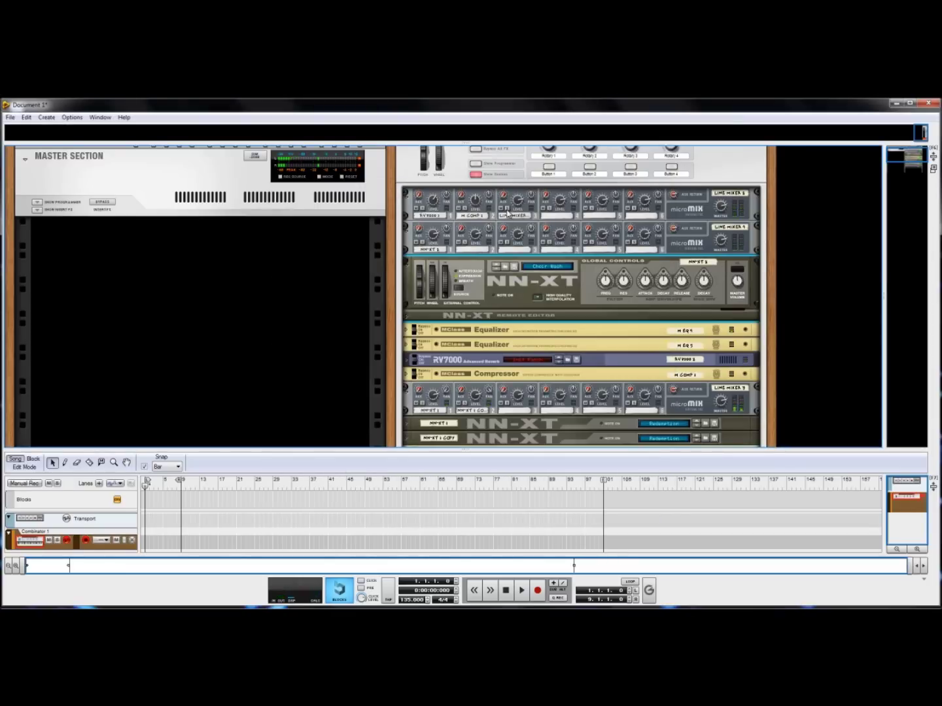
Step: Audition the VibeMonk, Trinity Voices and DarkChorale patches for the choir NN-XT, and keep Choir Wash.sxt
click(513, 267)
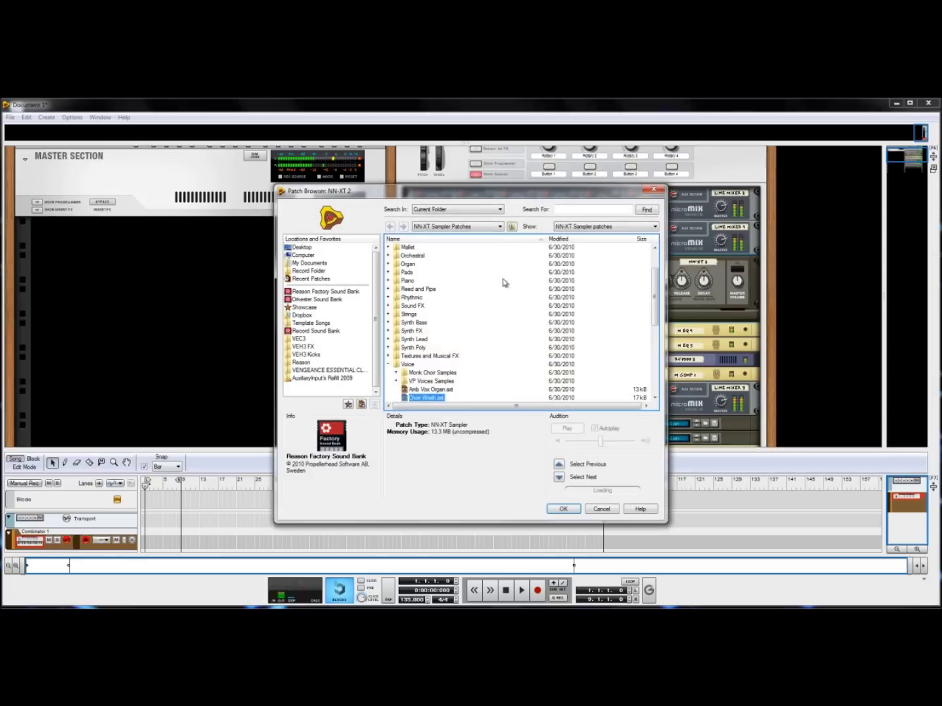
drag(655, 300, 628, 344)
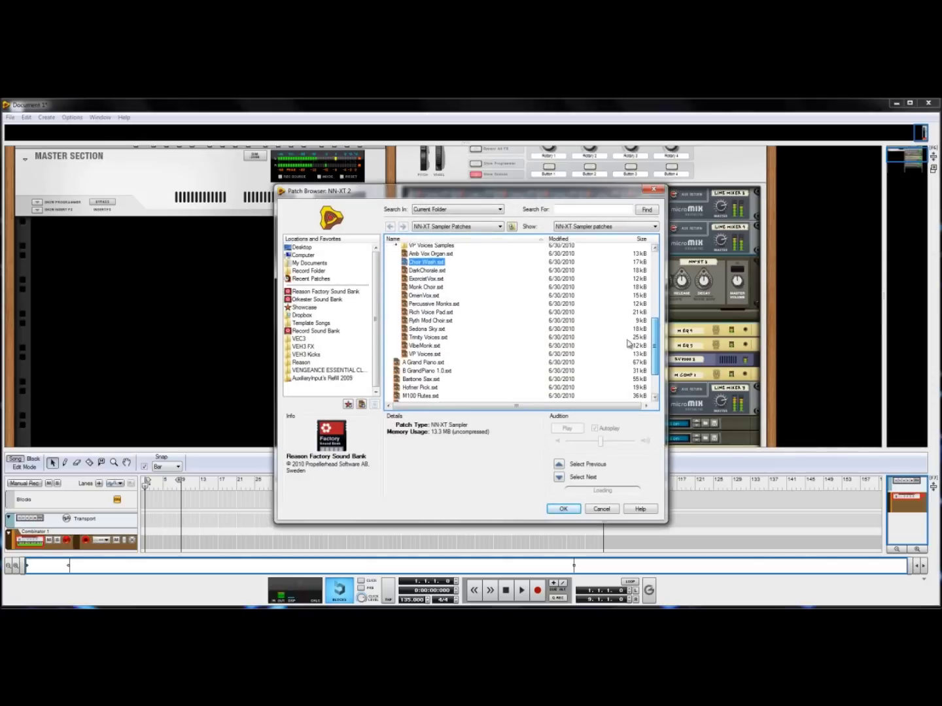
click(435, 341)
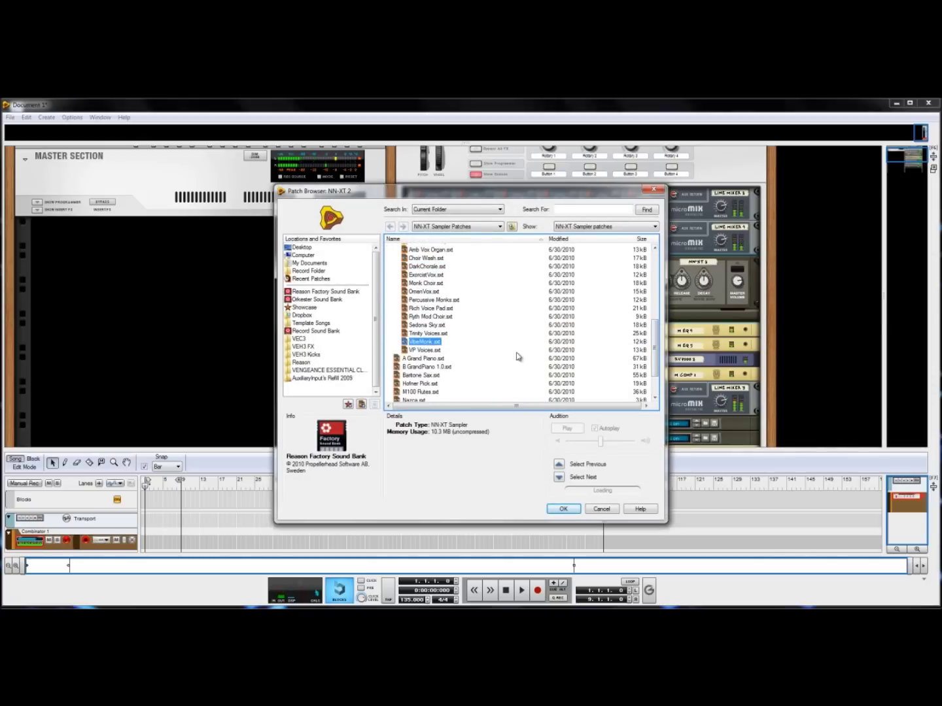
click(434, 334)
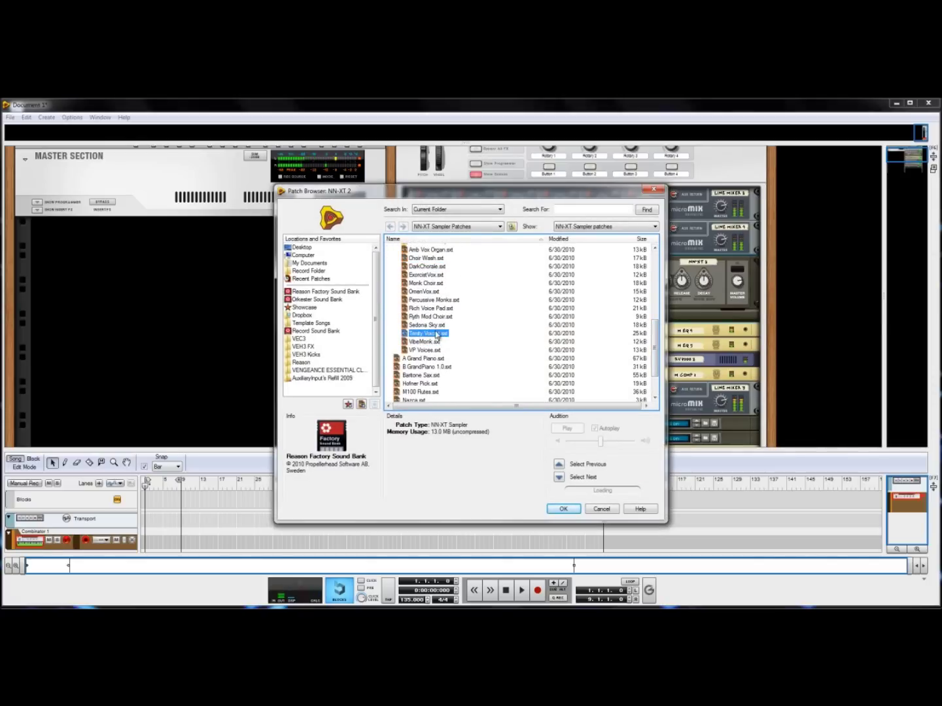
click(426, 275)
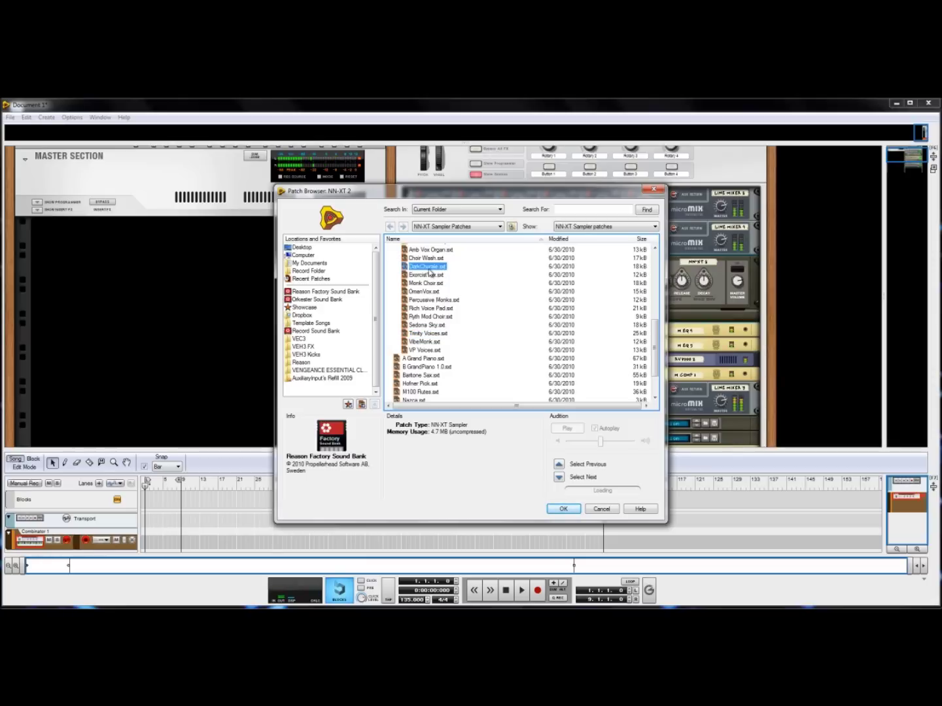
click(424, 259)
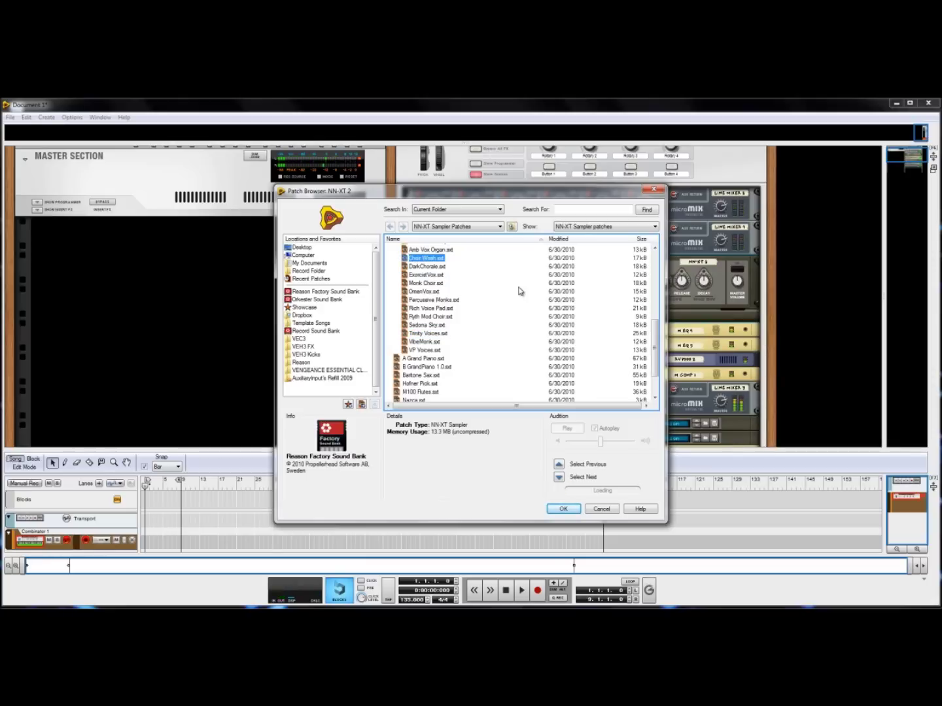
click(562, 508)
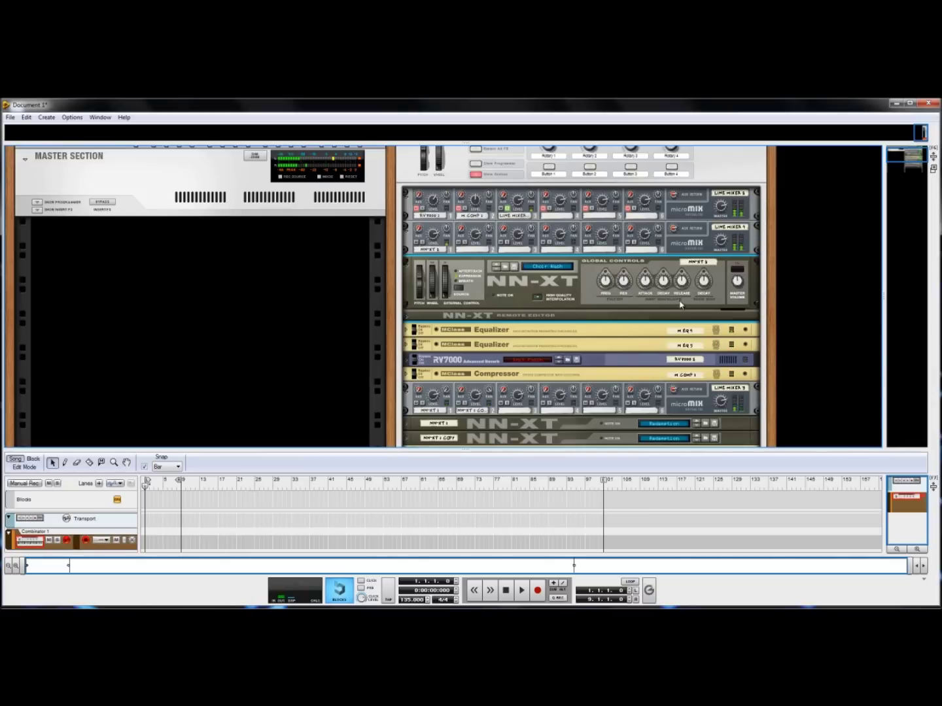
Step: Adjust the choir NN-XT's amp envelope attack and duplicate the device
mouse_move(645, 280)
drag(644, 279, 645, 282)
right_click(591, 311)
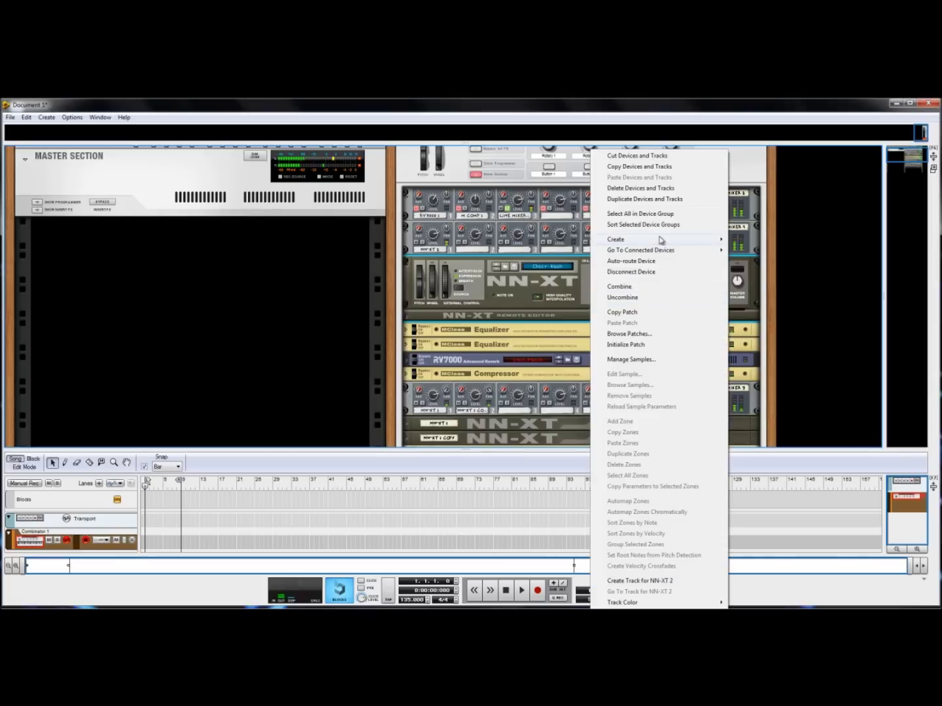
click(636, 199)
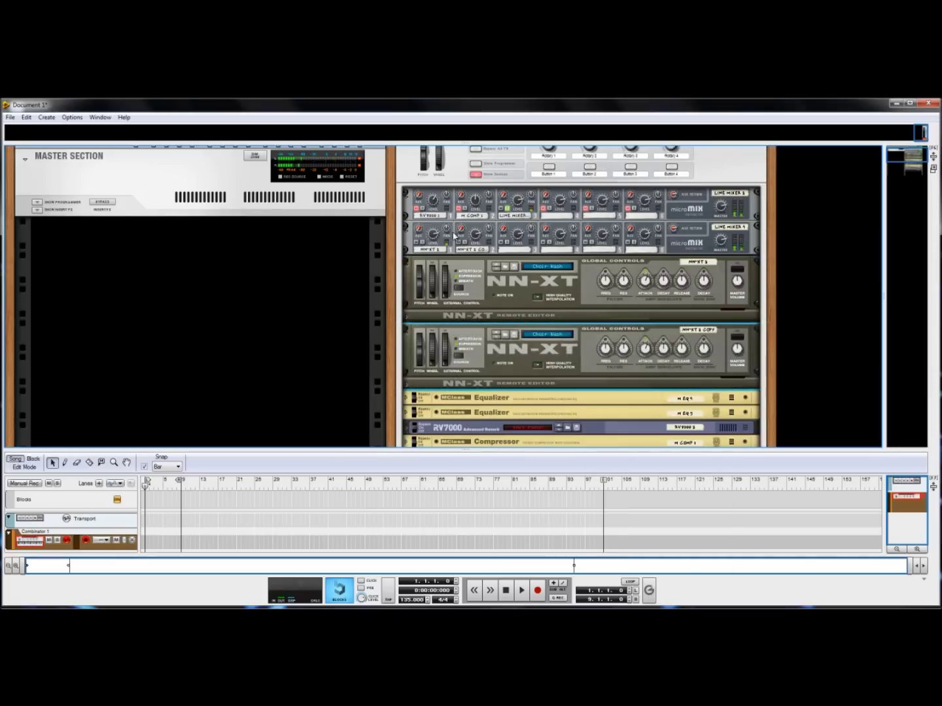
Step: Pan the two choir NN-XT channels apart on Line Mixer 4 and unsolo channel 3 of the uppermost mixer
mouse_move(449, 236)
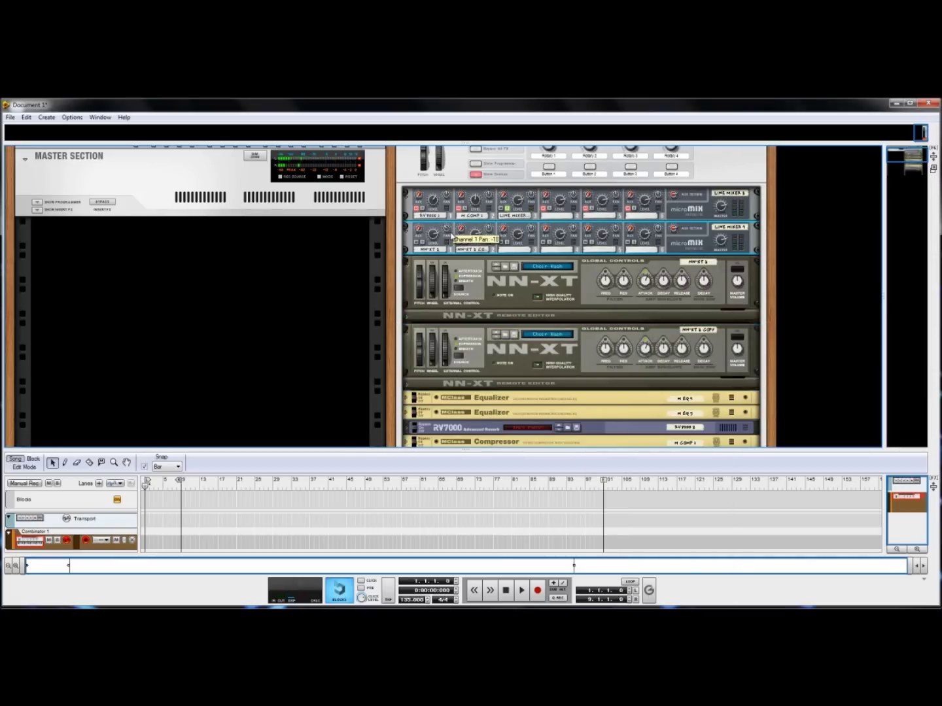
mouse_move(485, 228)
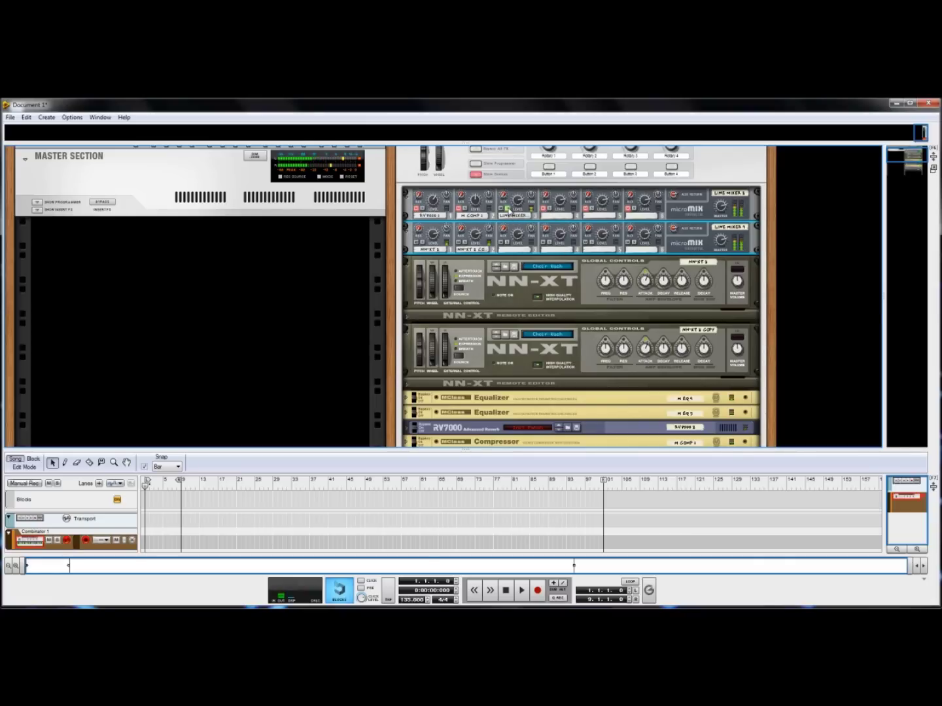
click(507, 210)
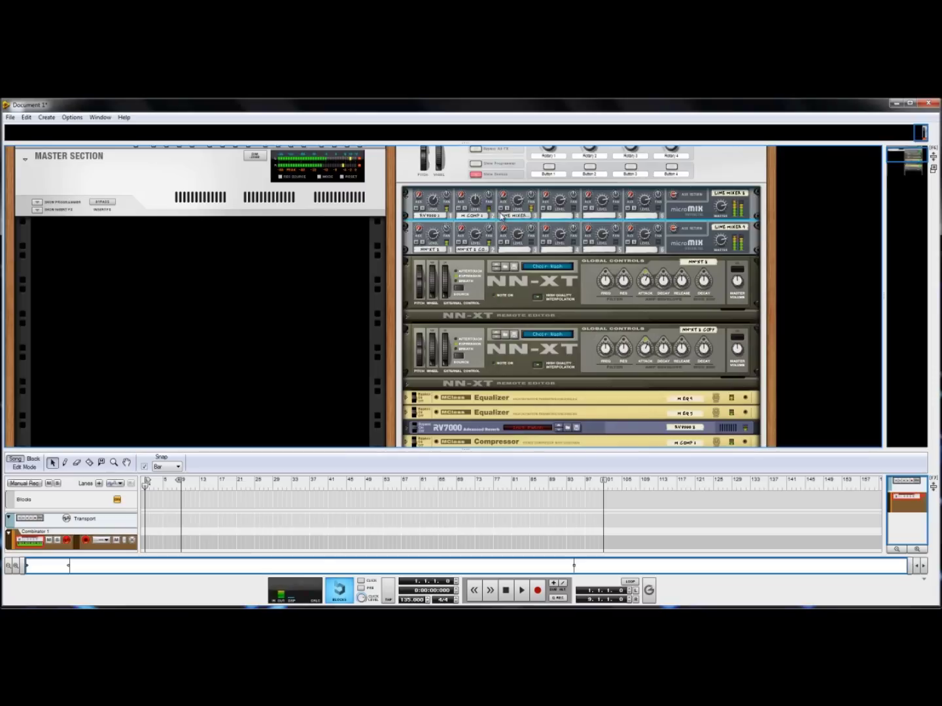
Step: Unfold Thor 1, adjust its amp envelope in the programmer, and hide the programmer
scroll(778, 291, down, 5)
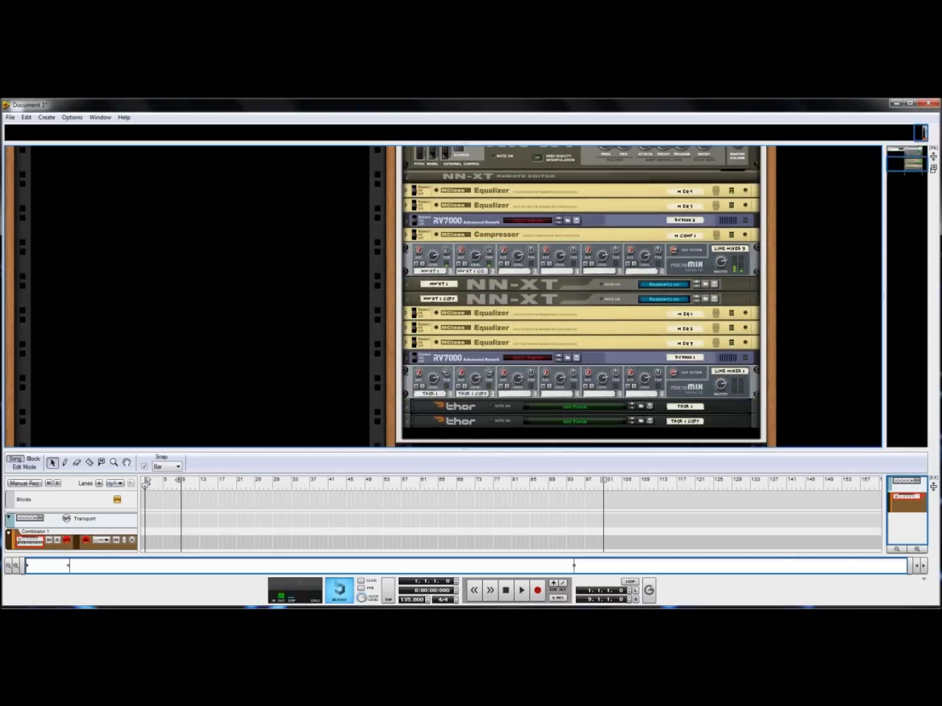
click(408, 404)
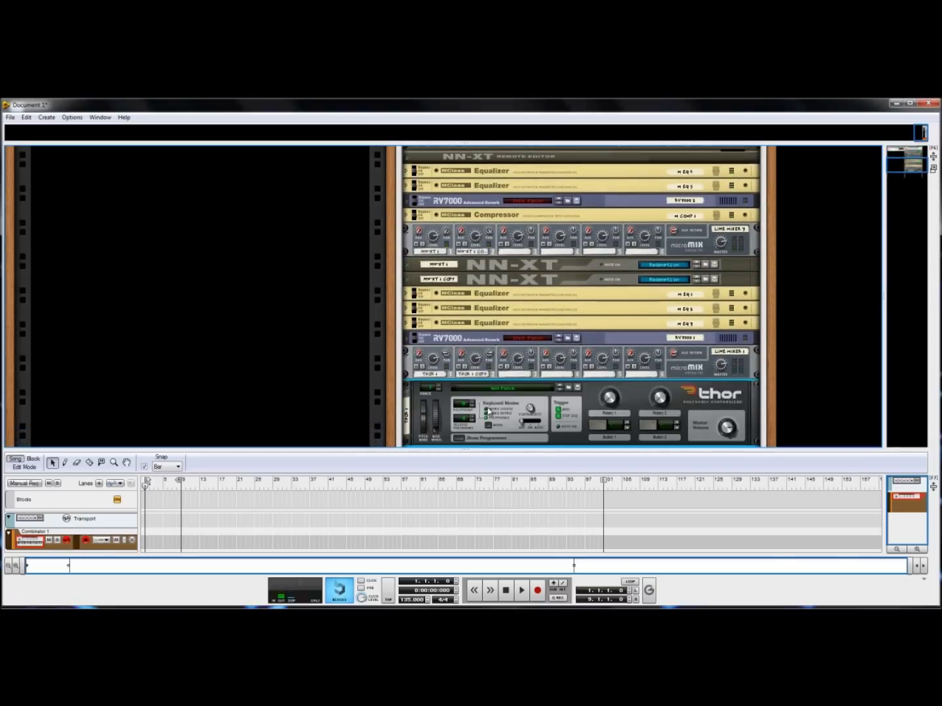
click(463, 439)
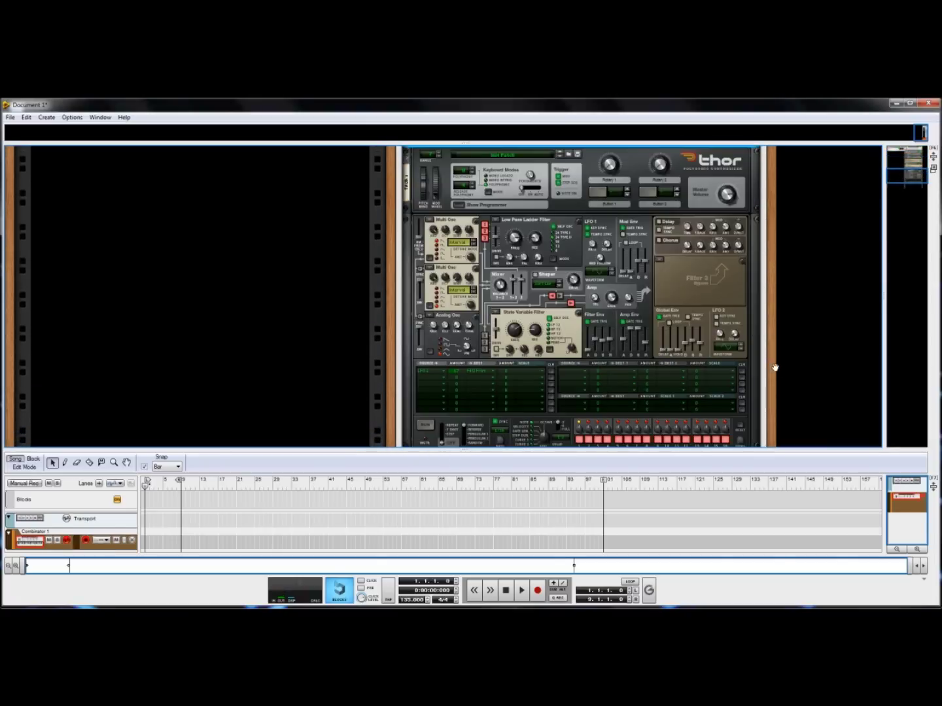
drag(774, 367, 774, 308)
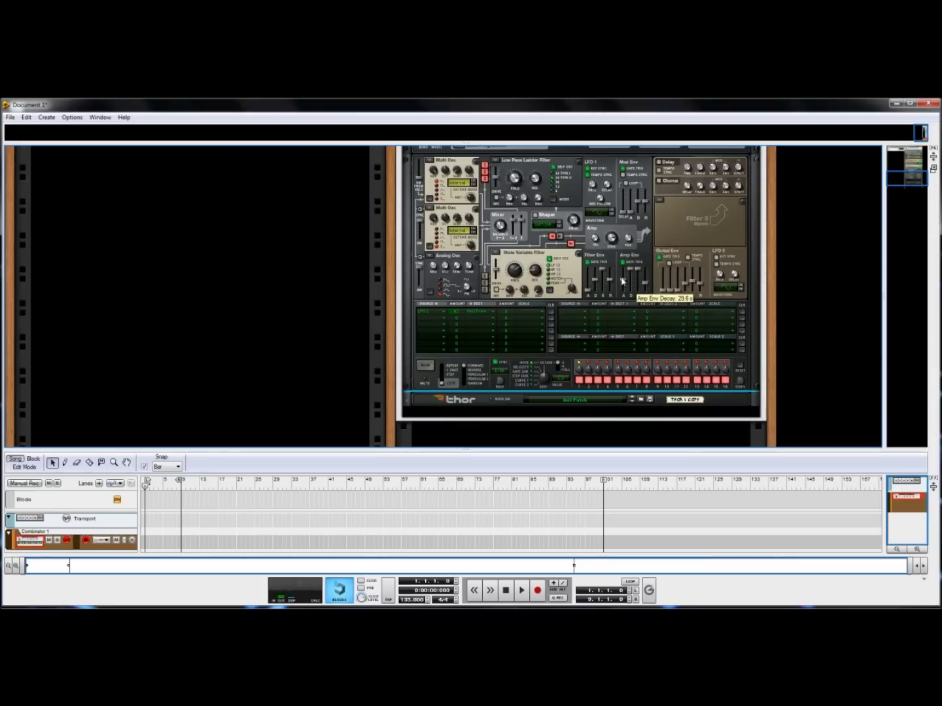
drag(773, 205, 775, 232)
click(458, 172)
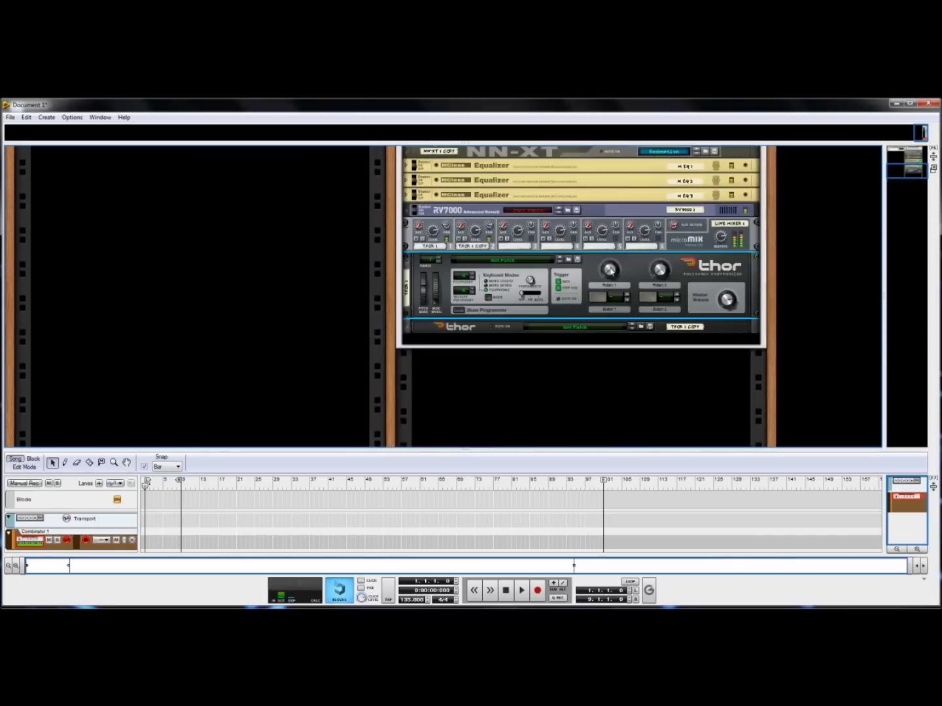
Step: Copy Thor 1's edited patch onto Thor 1 Copy and fold Thor 1
right_click(573, 306)
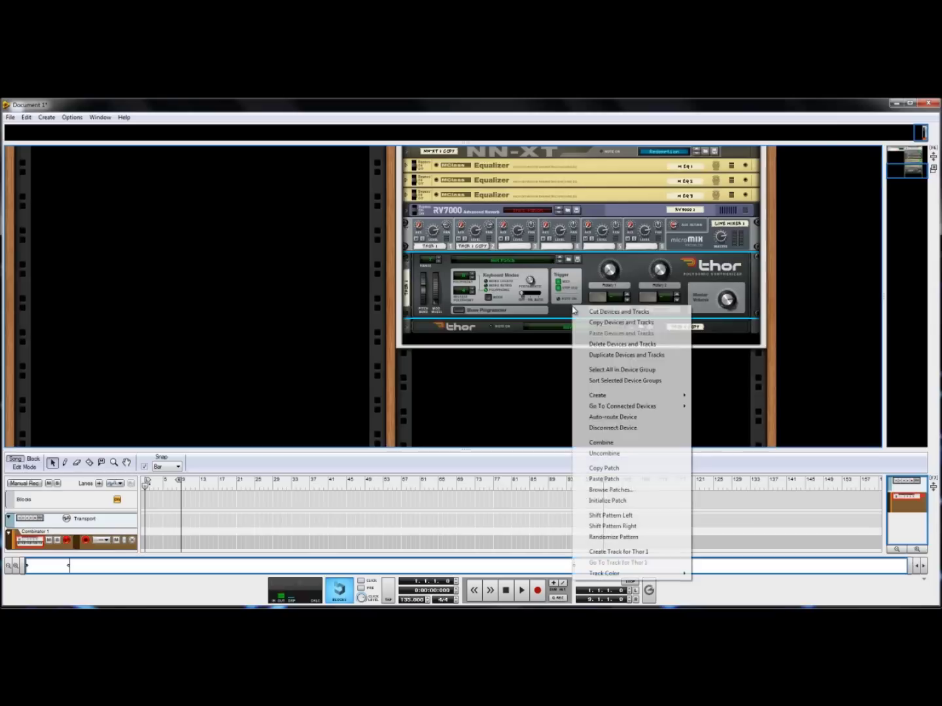
click(615, 469)
right_click(723, 327)
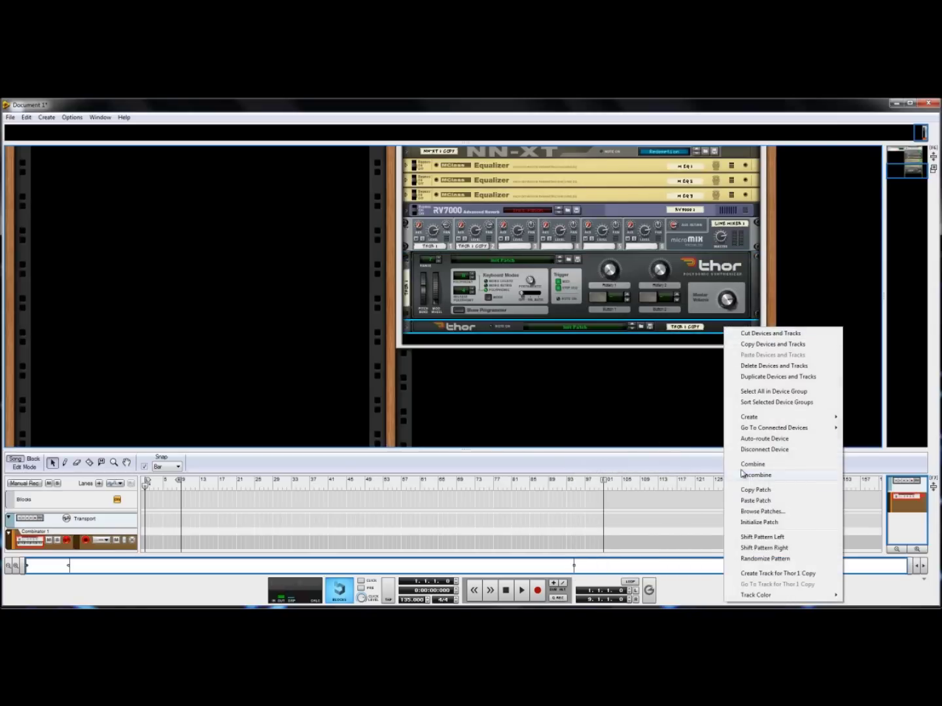
click(755, 501)
click(409, 266)
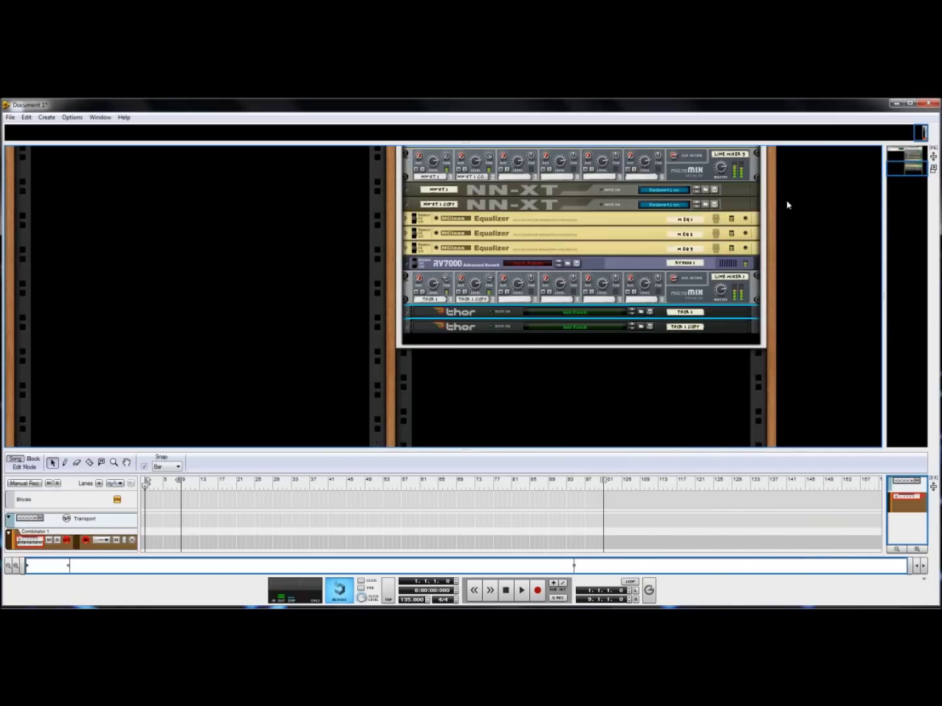
Step: Adjust the Amp Env Release on NN-XT 2 and set it to -18 on NN-XT 2 Copy
scroll(784, 203, up, 5)
drag(770, 343, 772, 446)
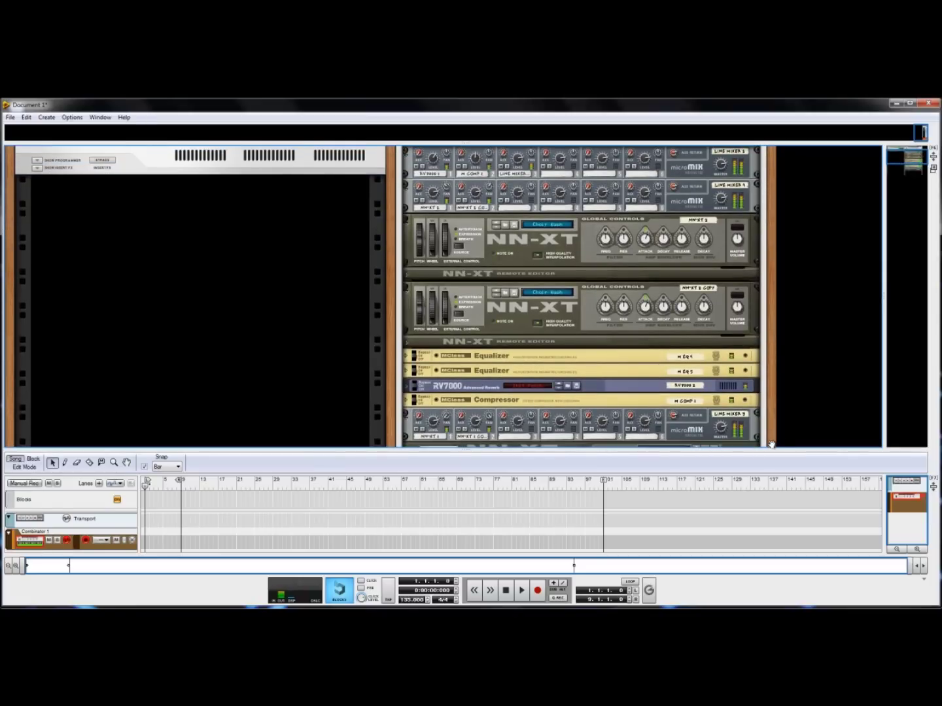
click(683, 242)
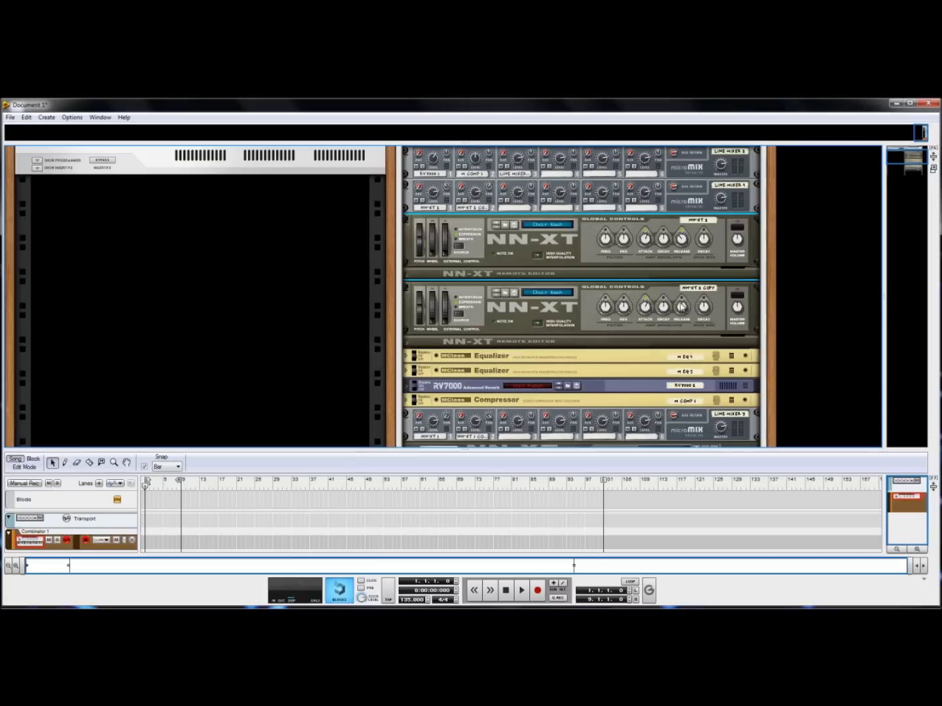
click(682, 306)
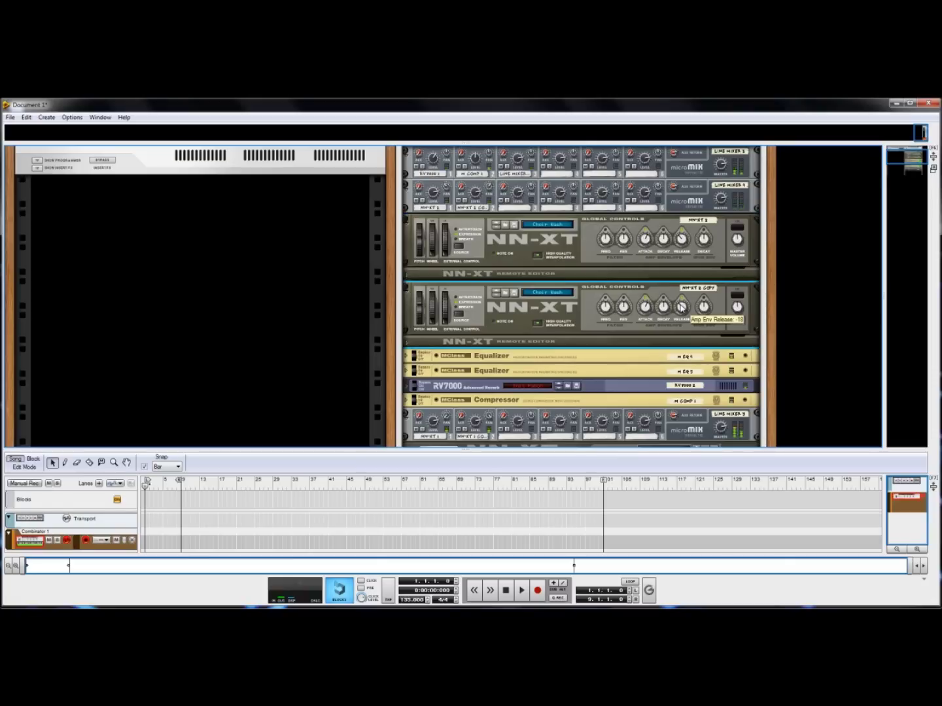
Step: Solo channel 3 of the uppermost mixer and set Amp Env Release to -10 on NN-XT 2 and -6 on NN-XT 2 Copy
scroll(777, 196, up, 3)
click(507, 216)
click(682, 287)
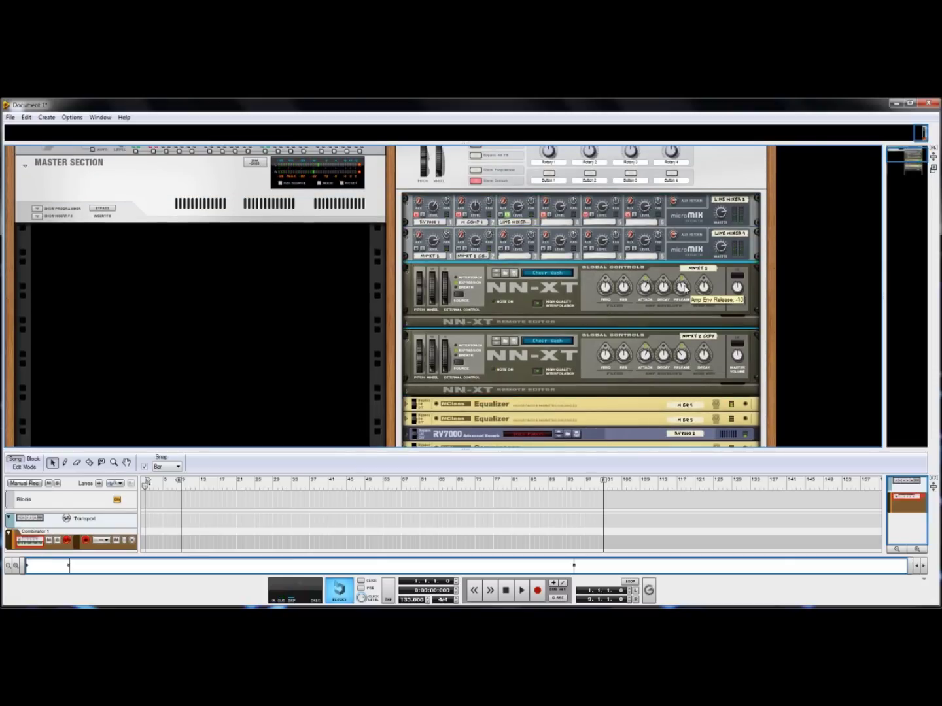
click(683, 355)
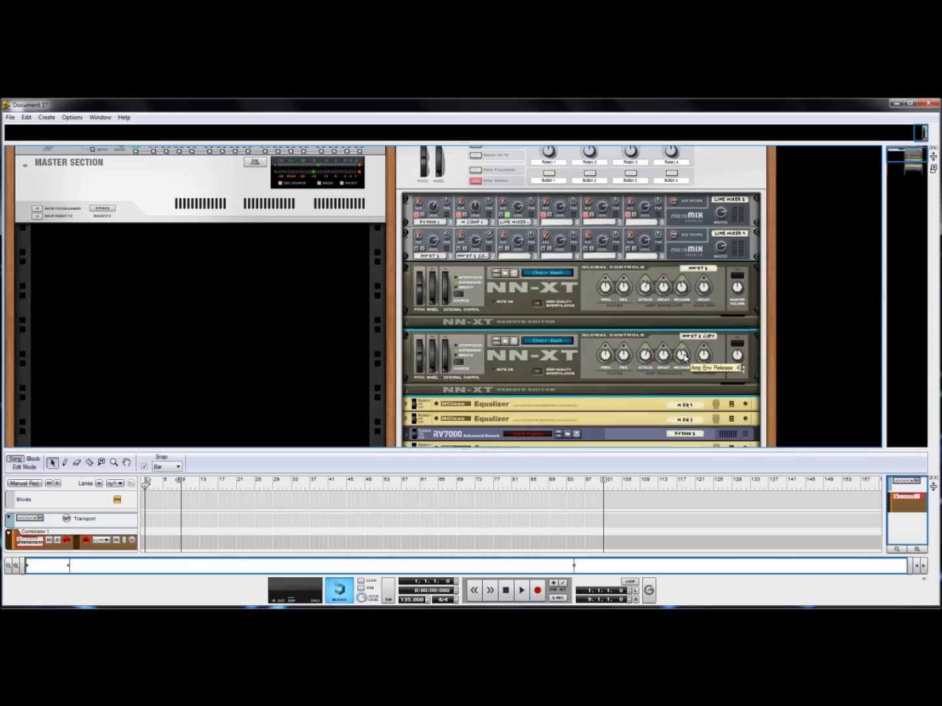
Step: Add an MClass Equalizer for Line Mixer 4 and move it between the uppermost mixer and Line Mixer 4
scroll(684, 357, up, 4)
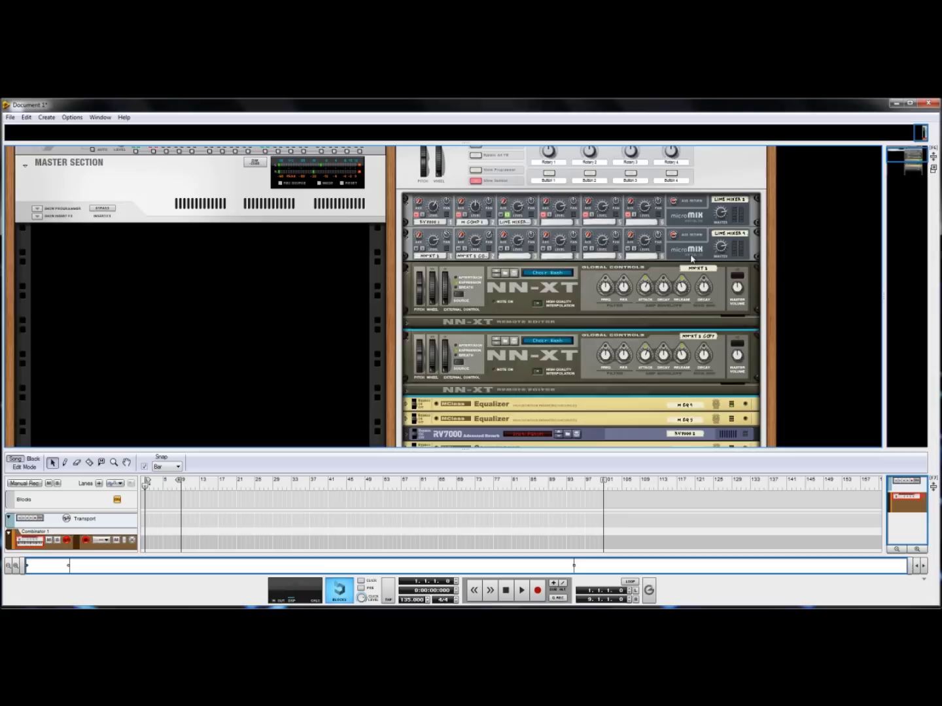
right_click(700, 249)
mouse_move(749, 340)
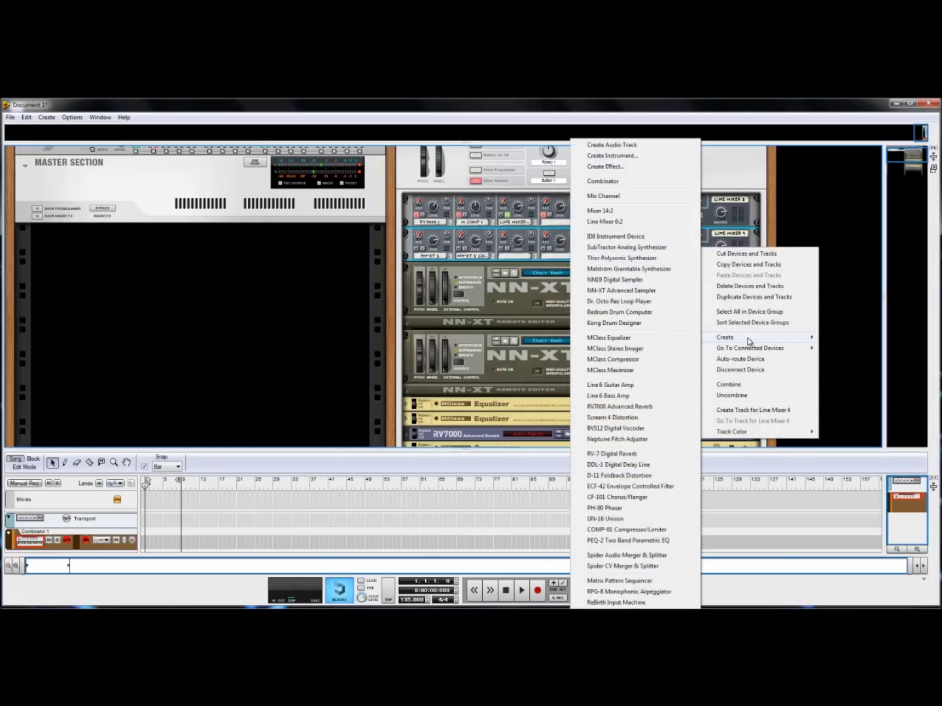
click(646, 339)
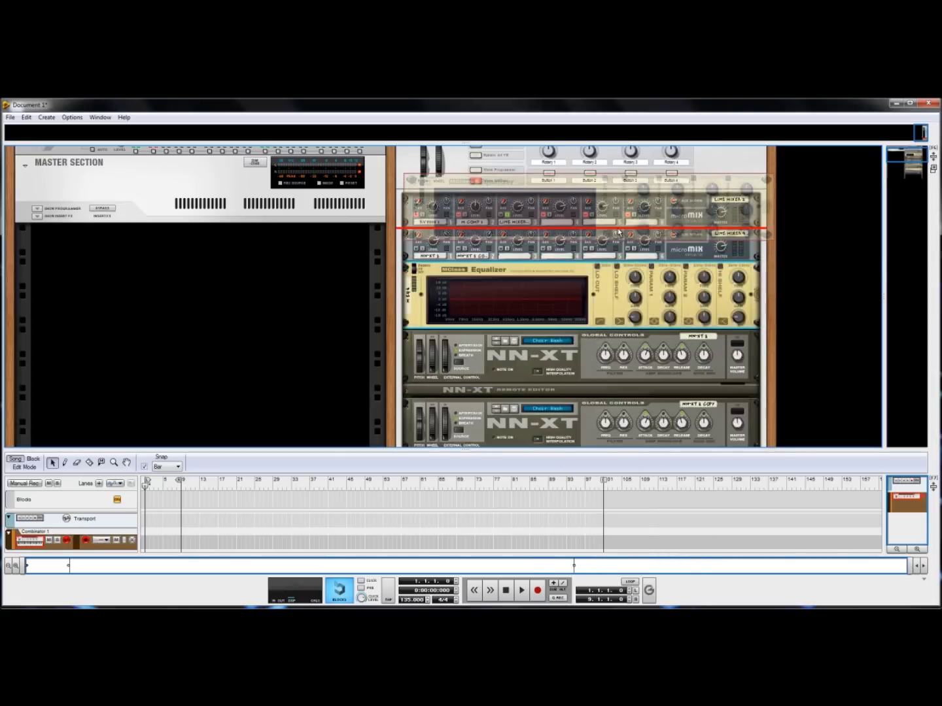
drag(618, 232, 618, 230)
Step: On the back of the rack, cable Line Mixer 4's master output through the new equalizer into channel 3 of the uppermost mixer
key(Tab)
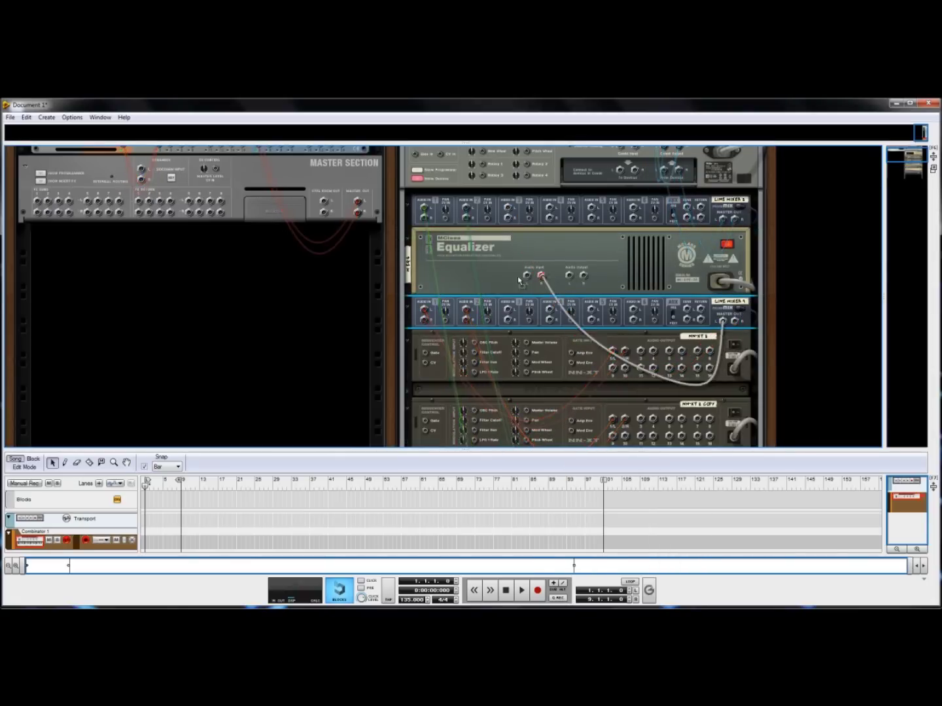
drag(527, 275, 510, 210)
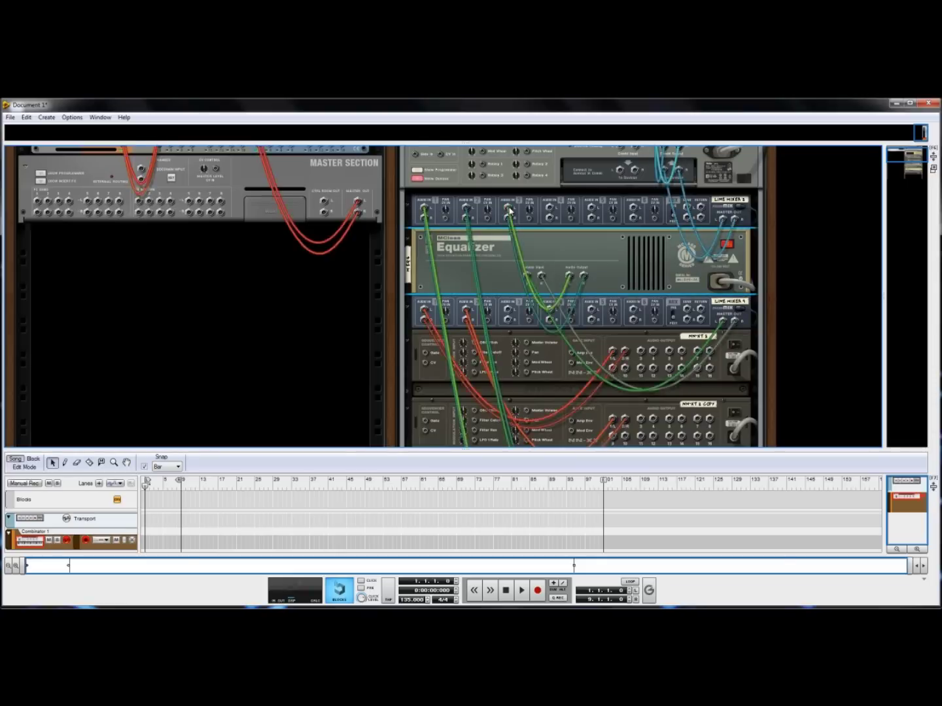
key(Tab)
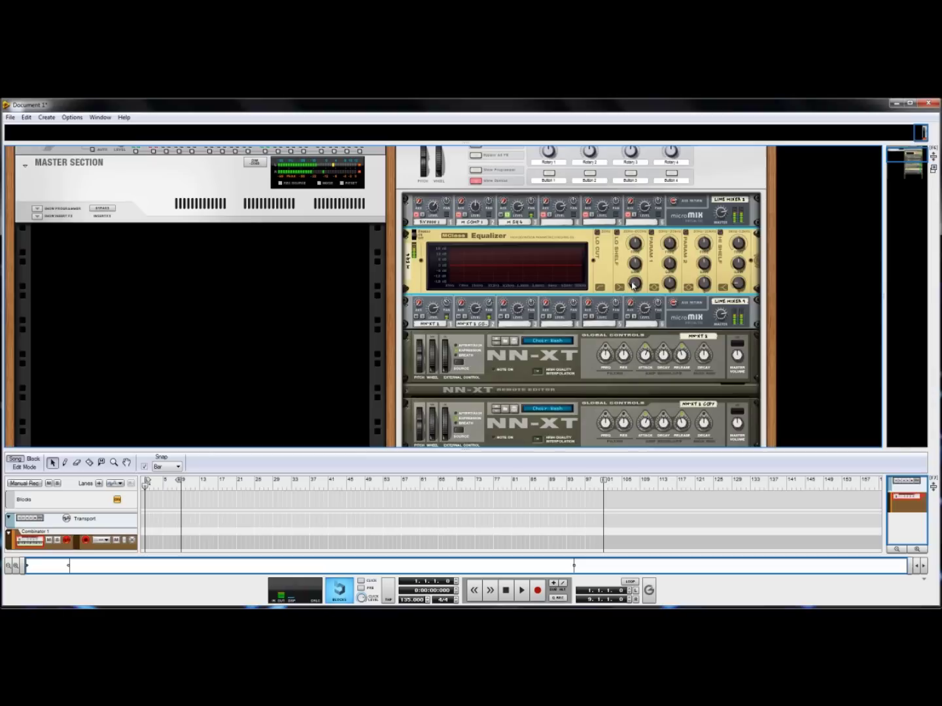
Step: On the choir equalizer, enable Lo Cut, make a narrow cut with Param 1, and set Param 2's gain to -10.9 dB
click(617, 235)
click(597, 232)
click(650, 232)
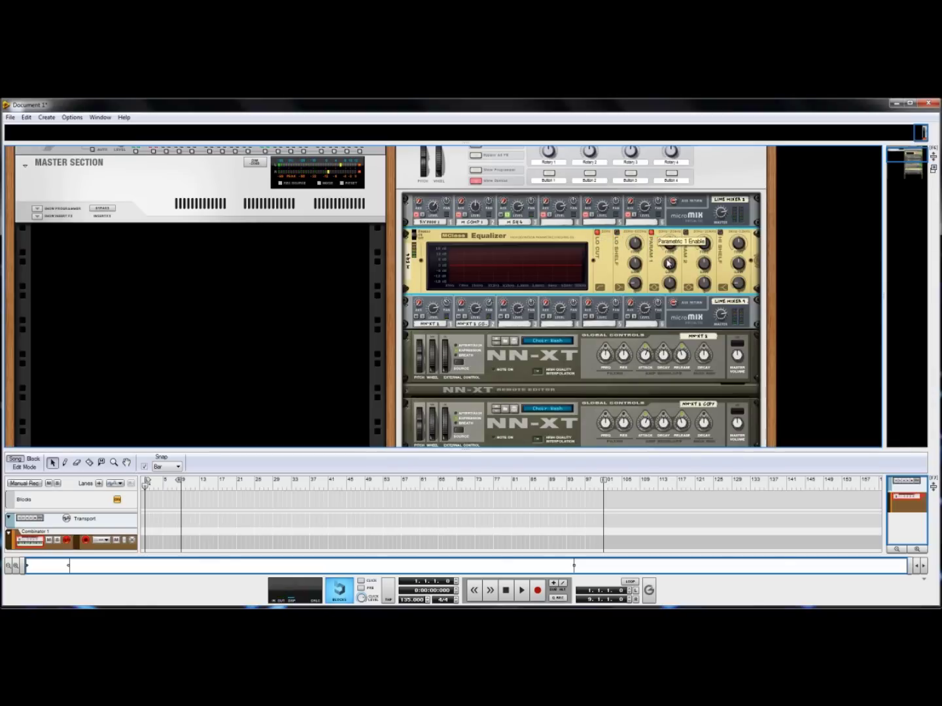
drag(673, 250, 679, 256)
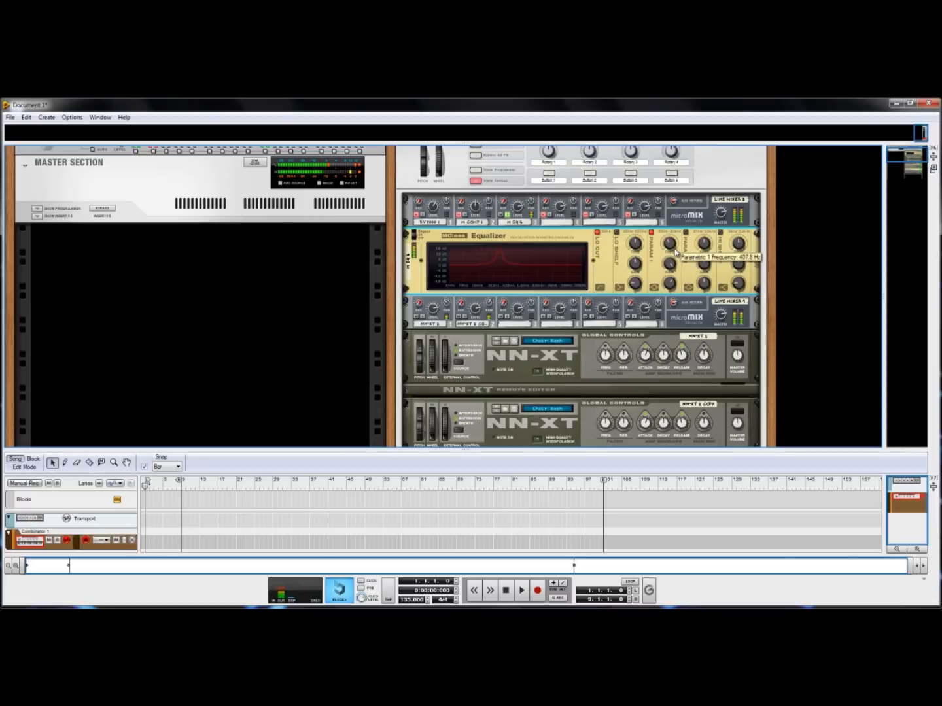
drag(674, 261, 712, 294)
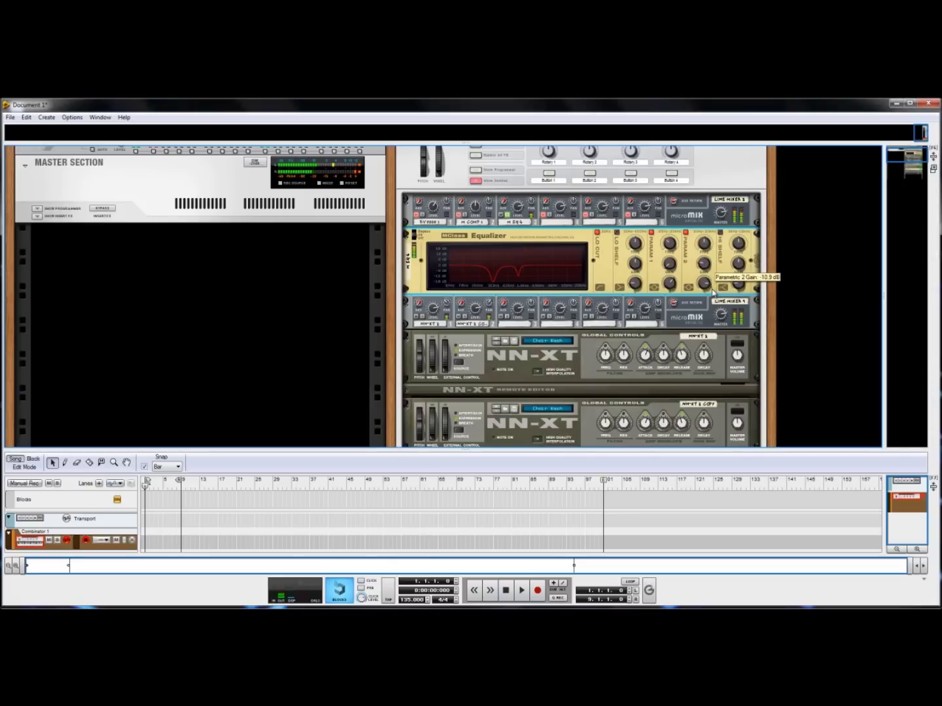
right_click(609, 279)
click(669, 266)
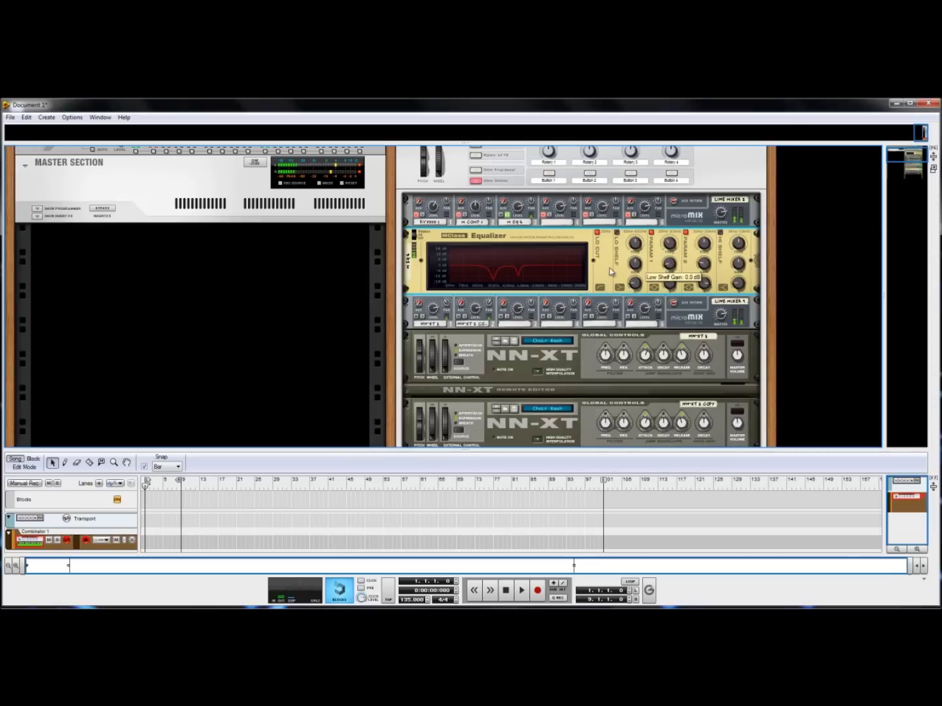
Step: Add a second MClass Equalizer after the choir equalizer, make cuts with Param 1 and Param 2, and set Param 2's gain to -8.6 dB
right_click(609, 268)
mouse_move(654, 357)
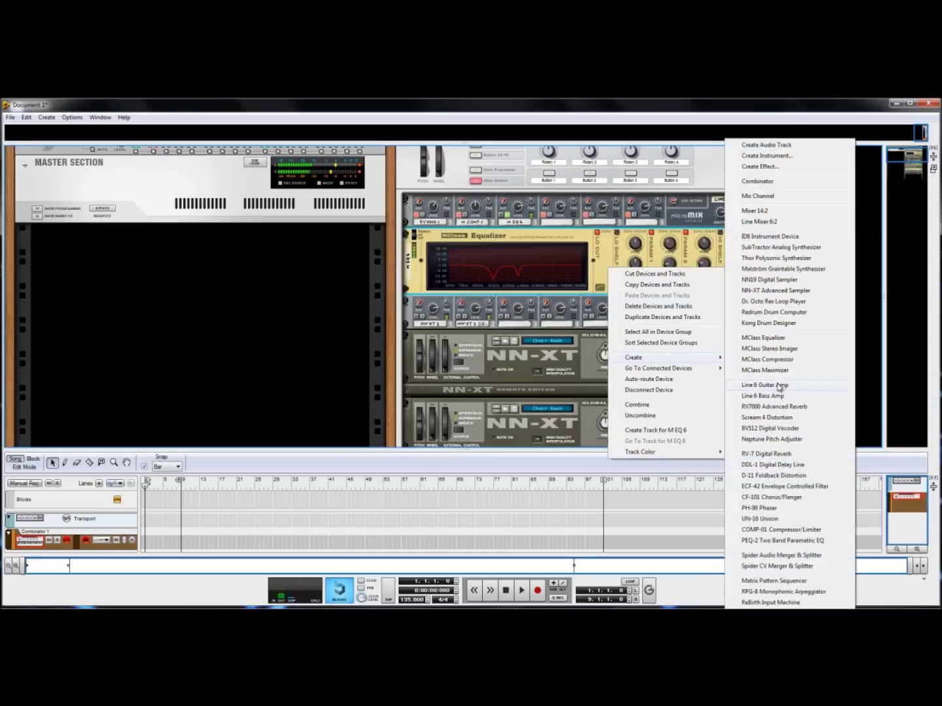
click(785, 338)
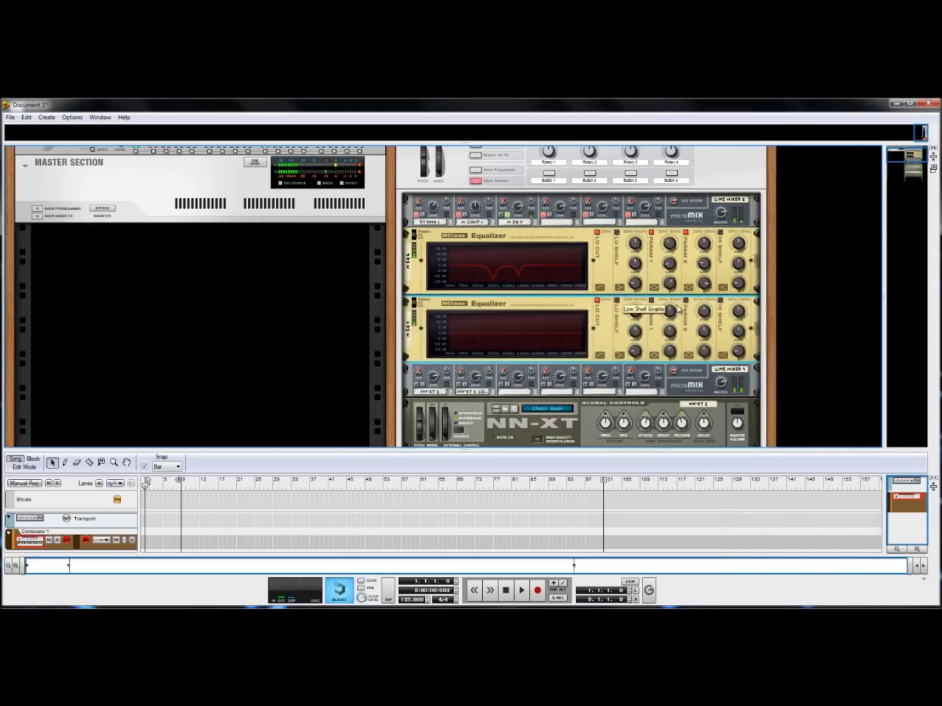
drag(669, 334, 704, 321)
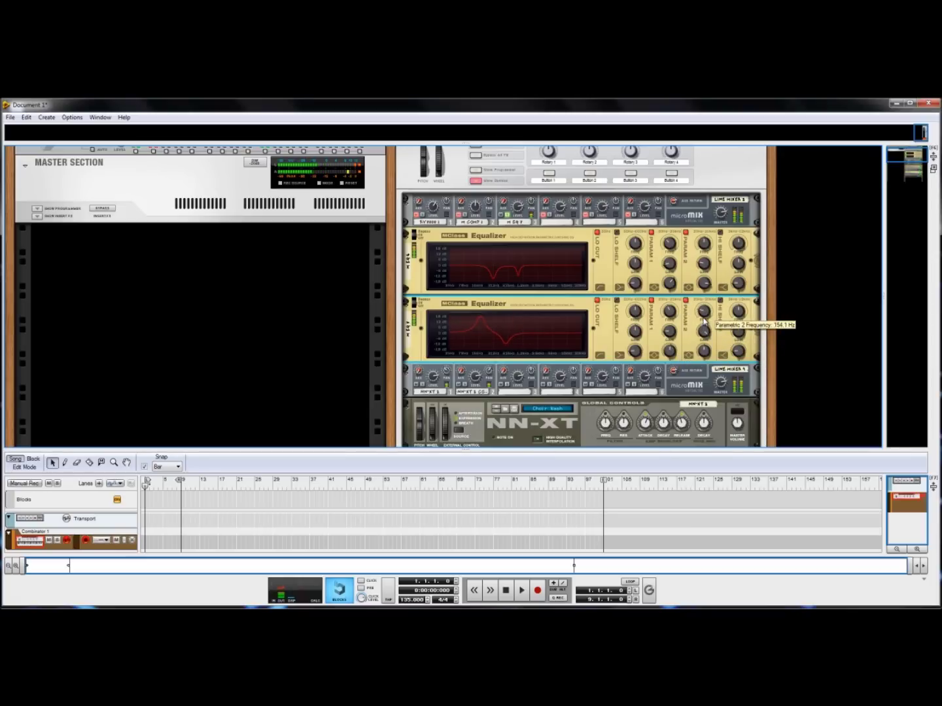
drag(705, 331, 705, 343)
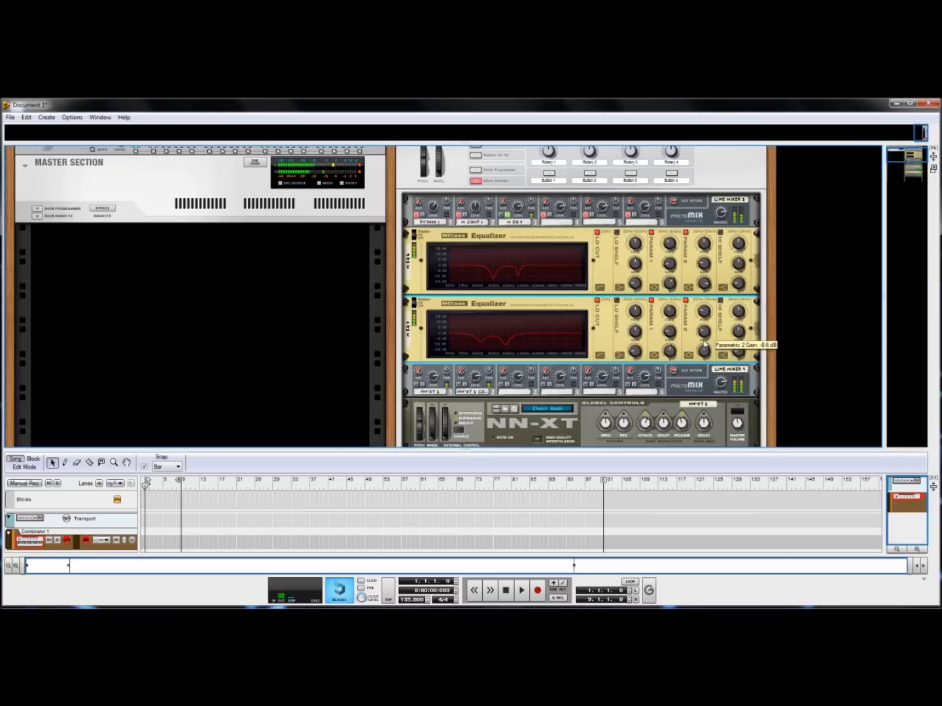
Step: Add an RV7000 reverb after the second choir equalizer, choose the Plate algorithm and lengthen its decay, with its remote programmer folded away
right_click(608, 340)
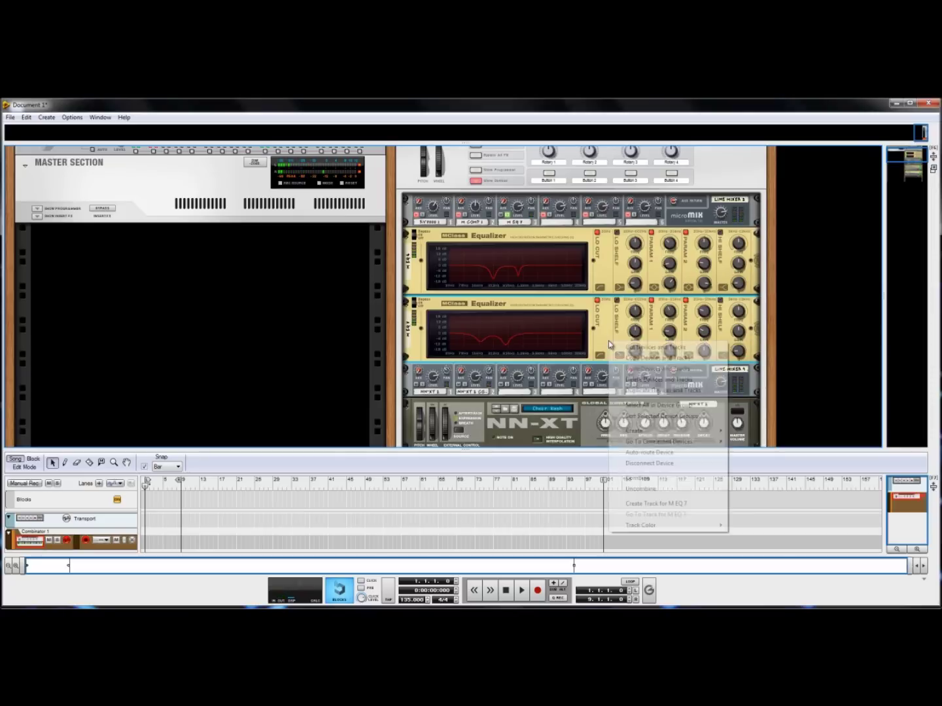
mouse_move(680, 431)
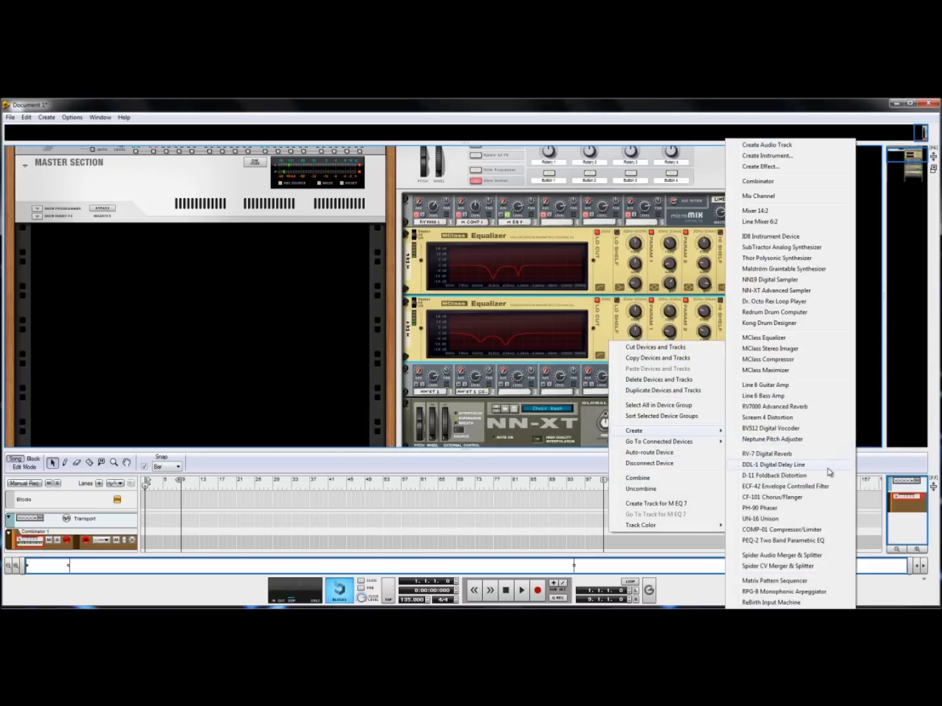
click(788, 409)
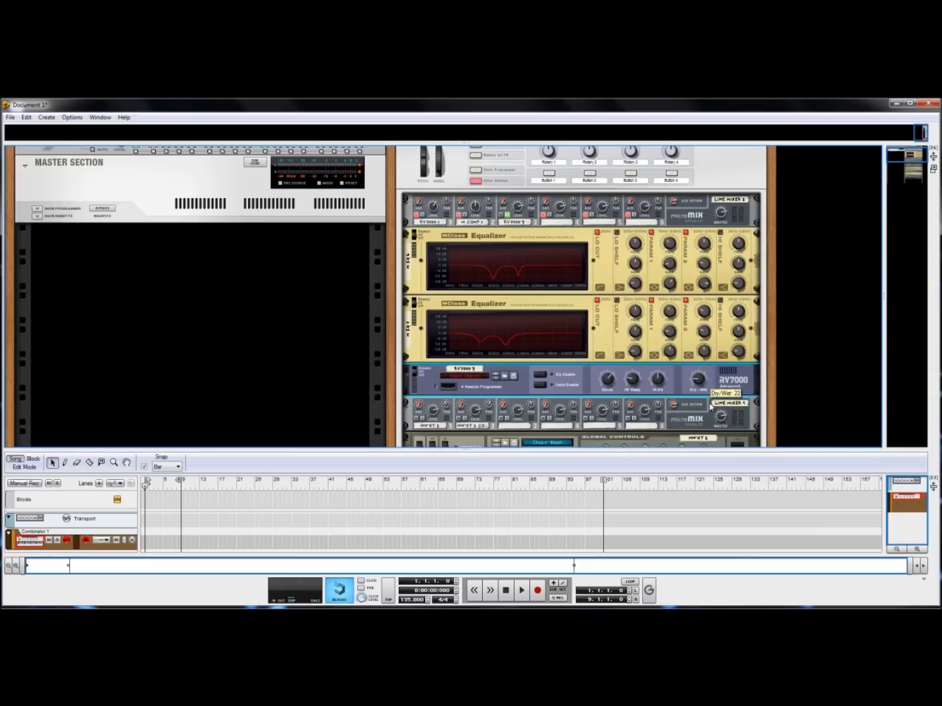
click(434, 388)
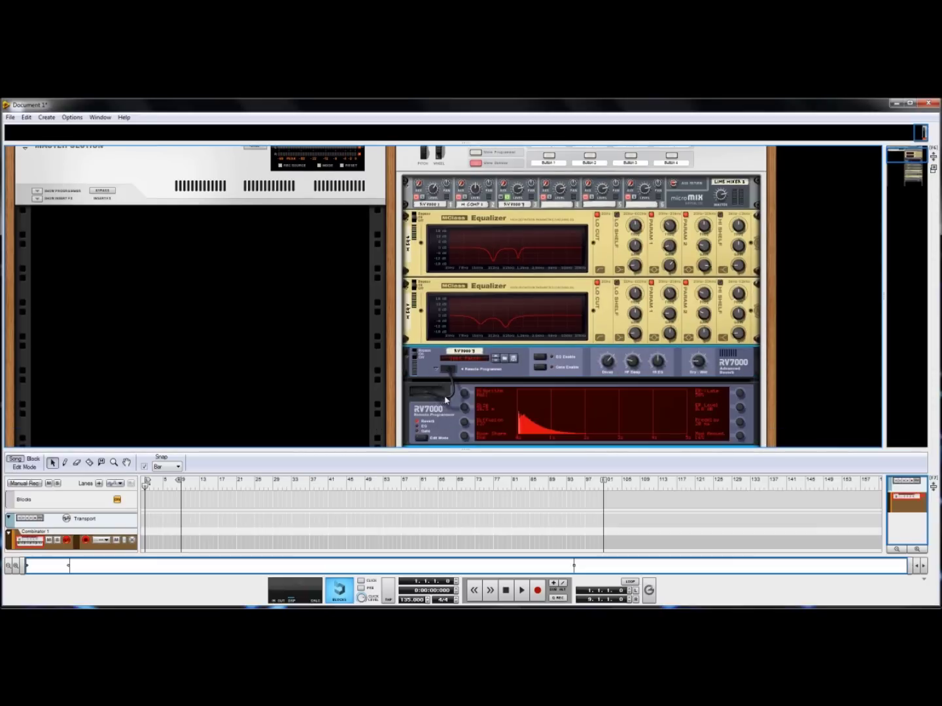
drag(470, 395, 467, 389)
drag(615, 366, 615, 356)
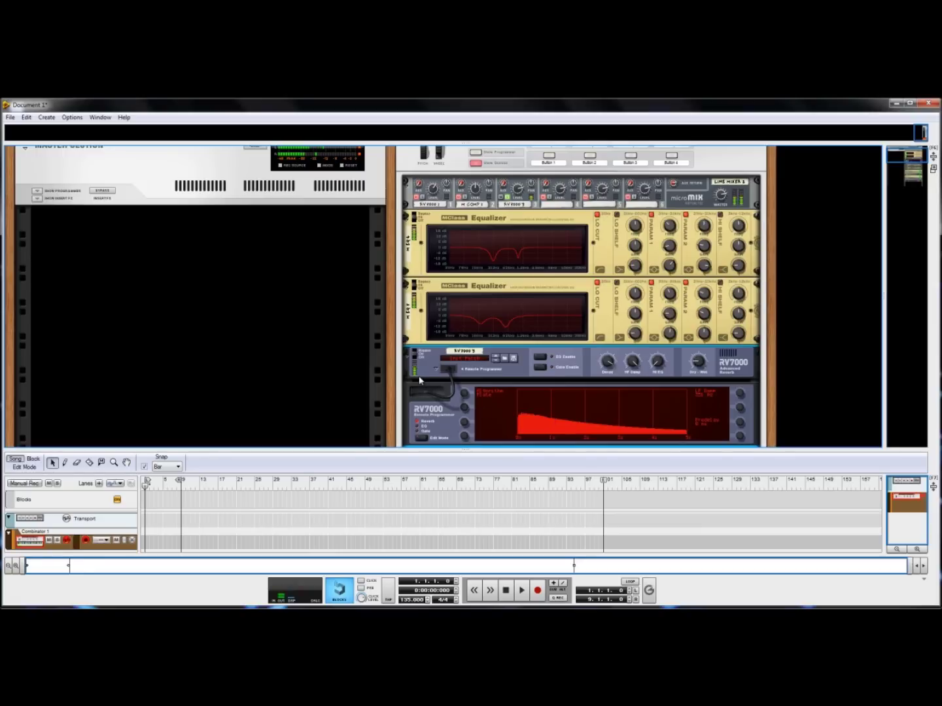
click(435, 368)
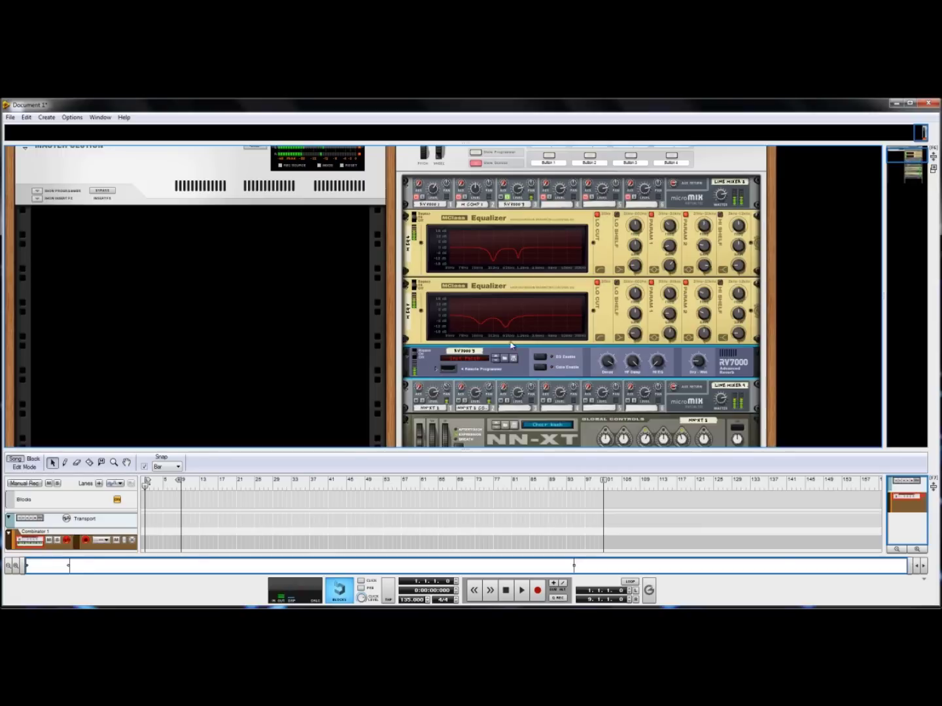
Step: Turn off the solo on channel 3 of the uppermost mixer
click(509, 198)
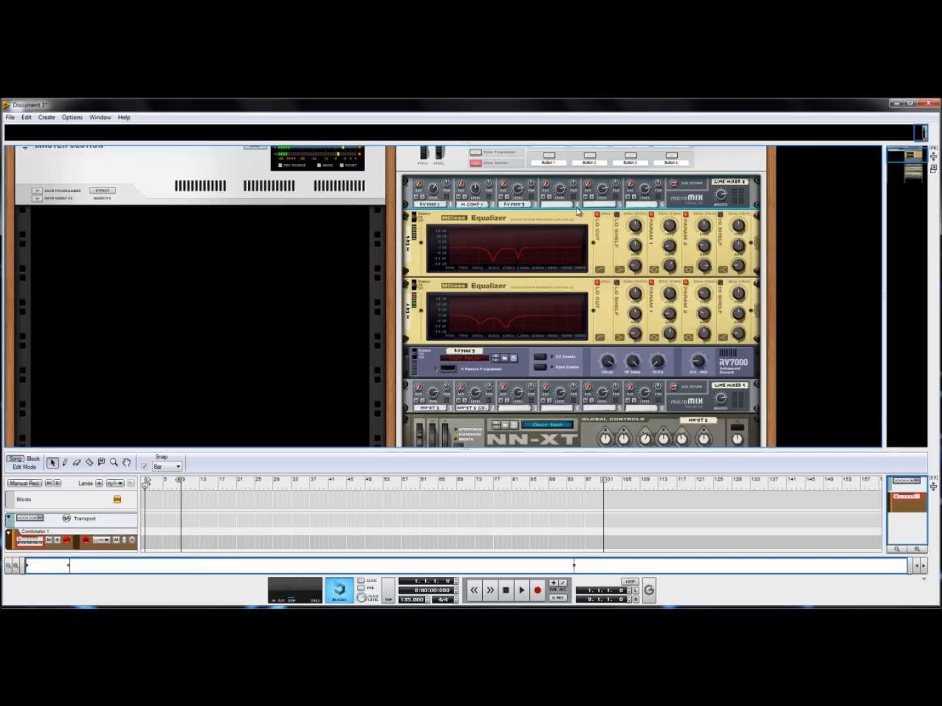
scroll(777, 176, up, 3)
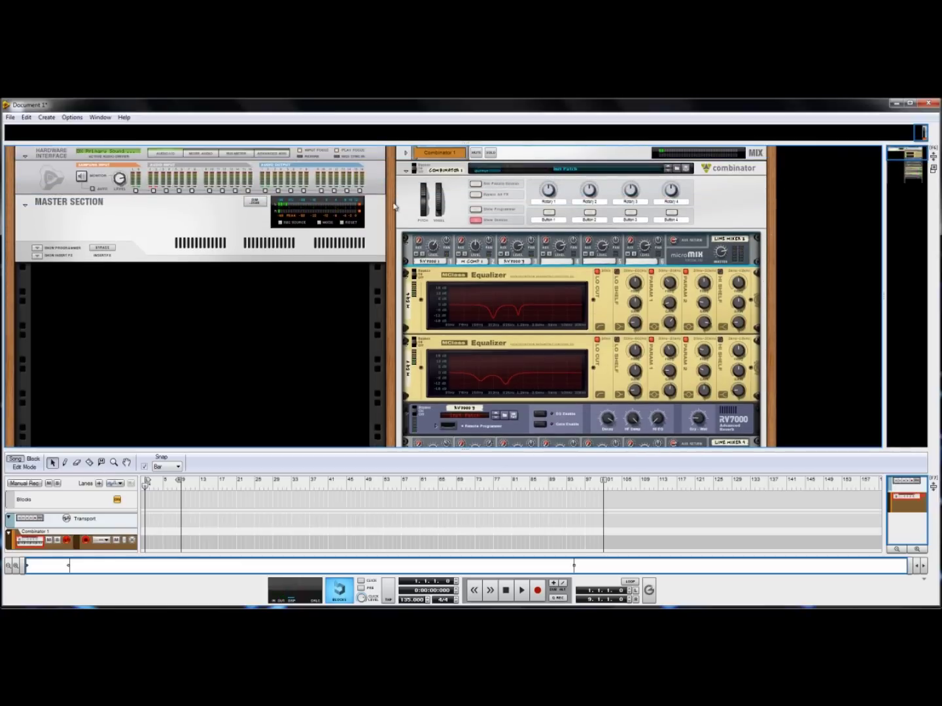
Step: Collapse both choir NN-XT samplers, the choir RV7000 and the two choir MClass Equalizers
scroll(774, 323, down, 10)
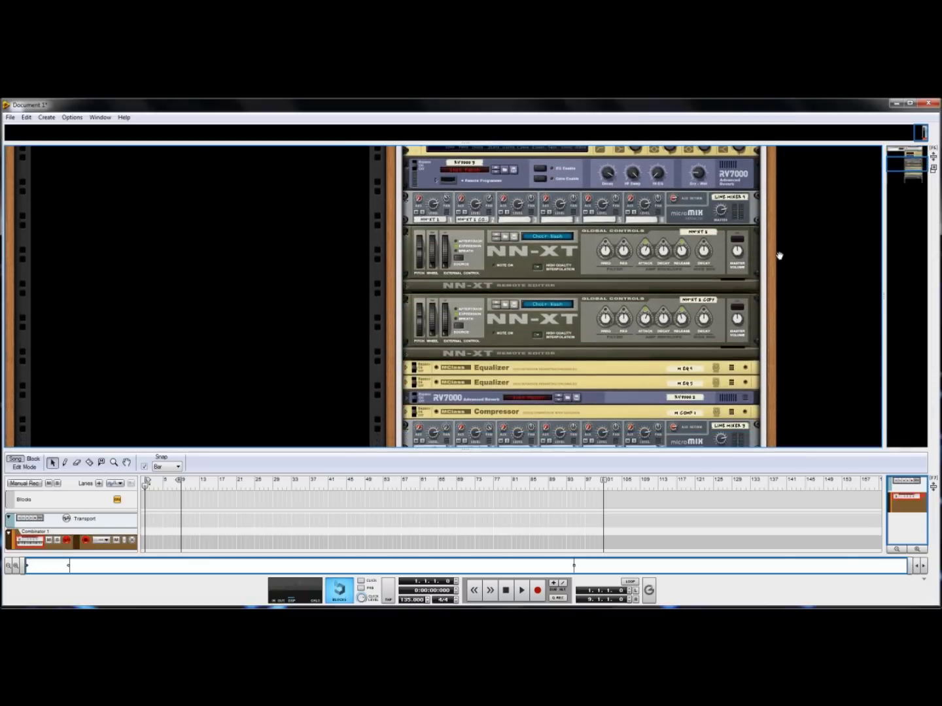
click(407, 309)
click(407, 238)
click(784, 325)
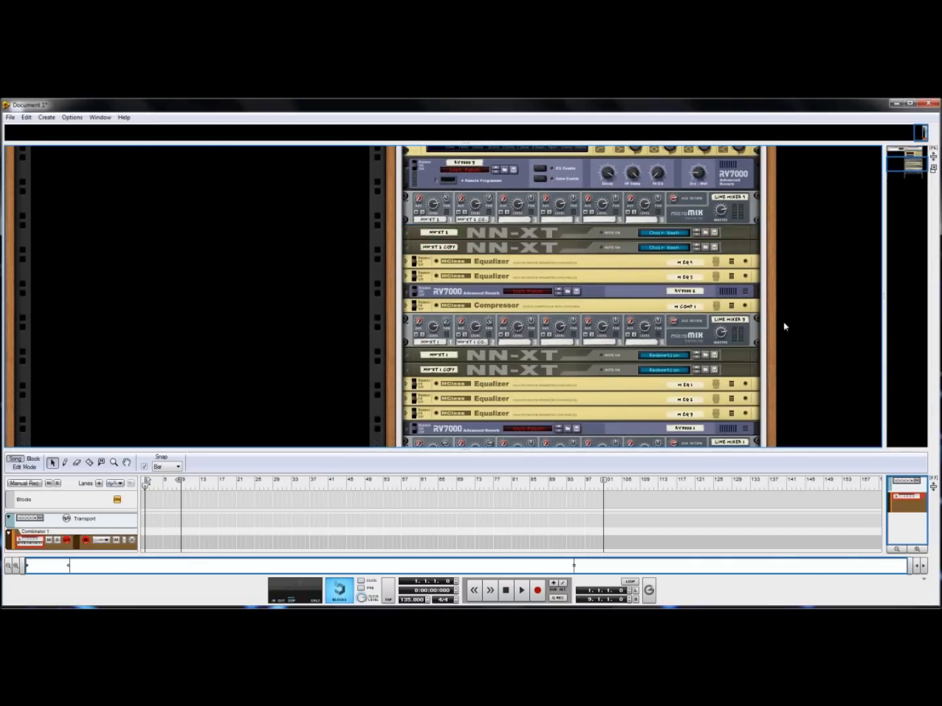
scroll(784, 320, down, 5)
scroll(768, 210, up, 5)
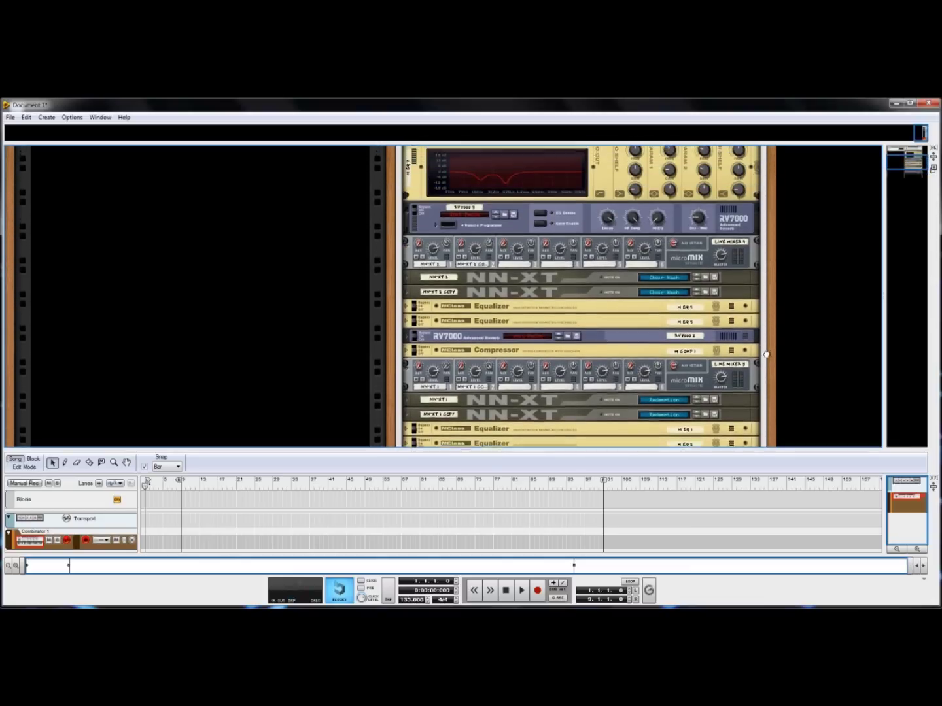
click(406, 320)
click(406, 316)
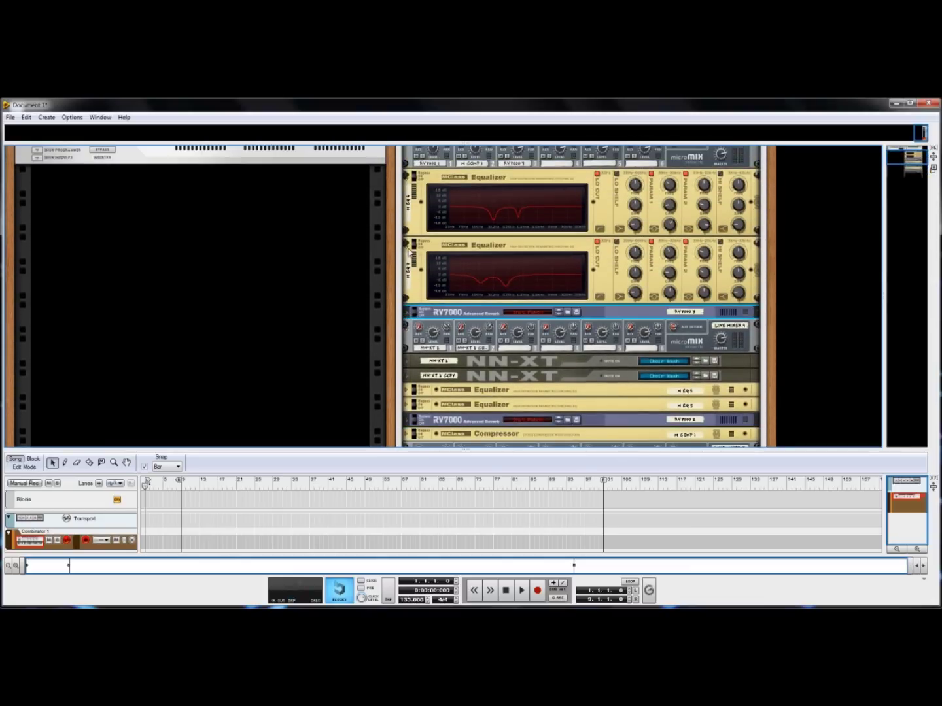
click(407, 248)
click(410, 181)
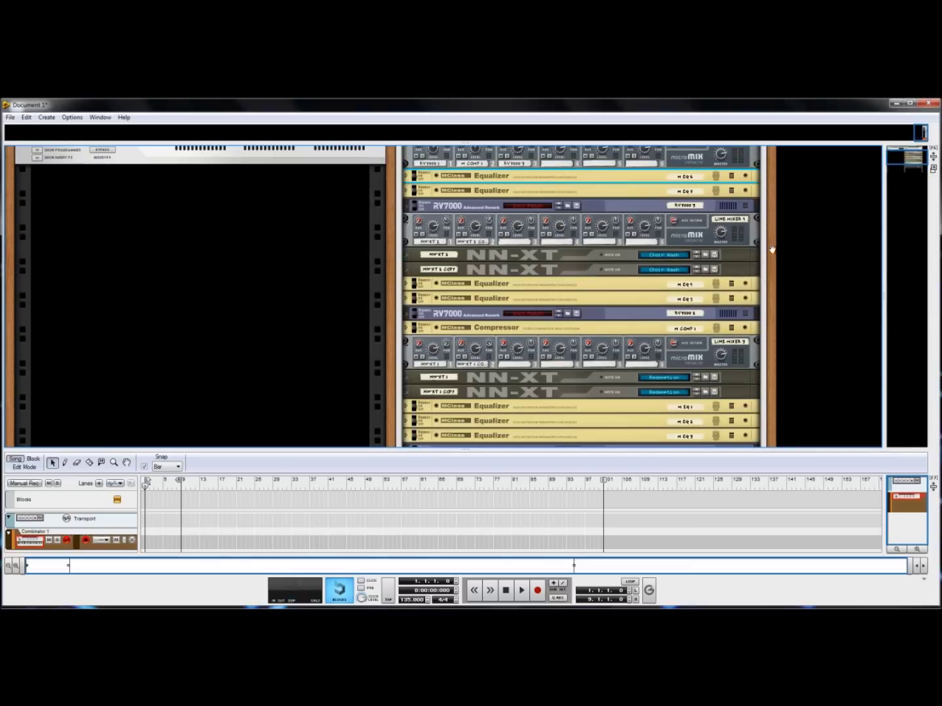
Step: Collapse Combinator 1, create a second Combinator below it, and open the new device's patch browser
scroll(773, 246, up, 3)
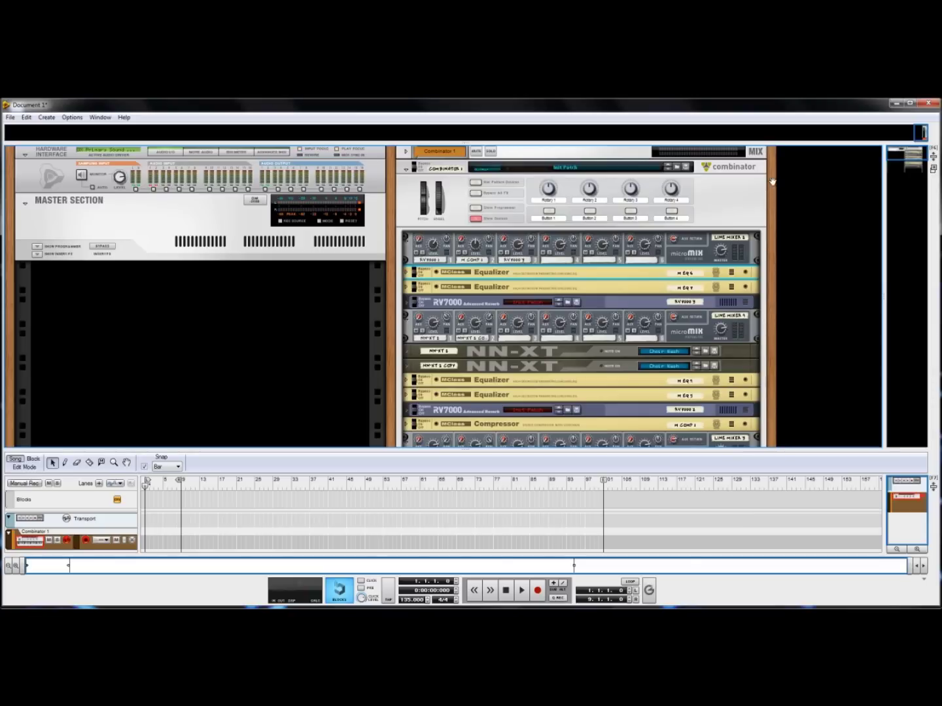
scroll(772, 235, up, 1)
click(406, 171)
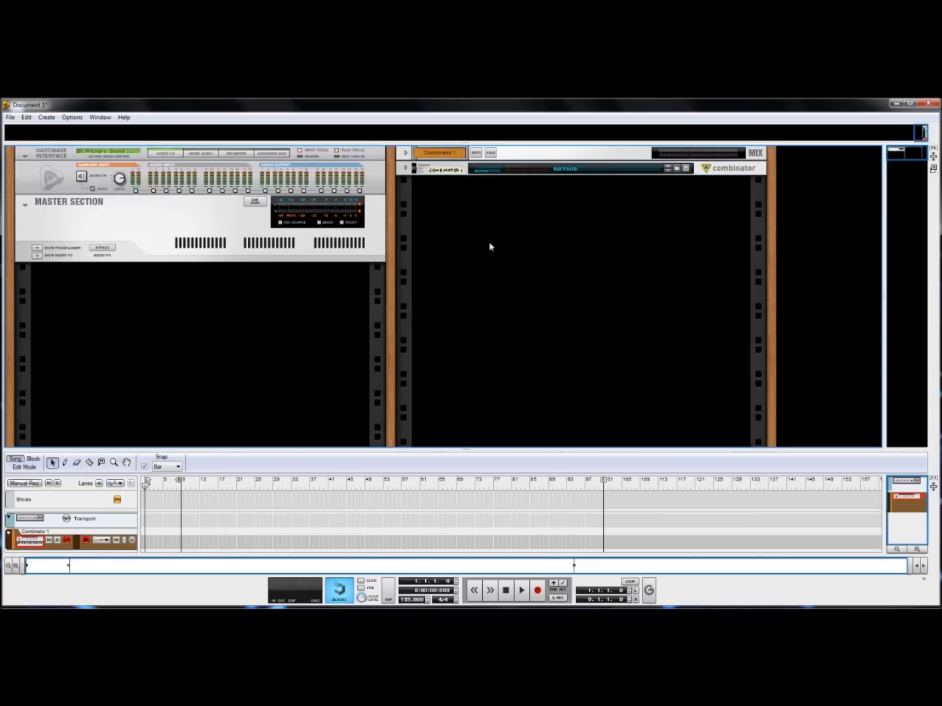
right_click(458, 208)
click(497, 188)
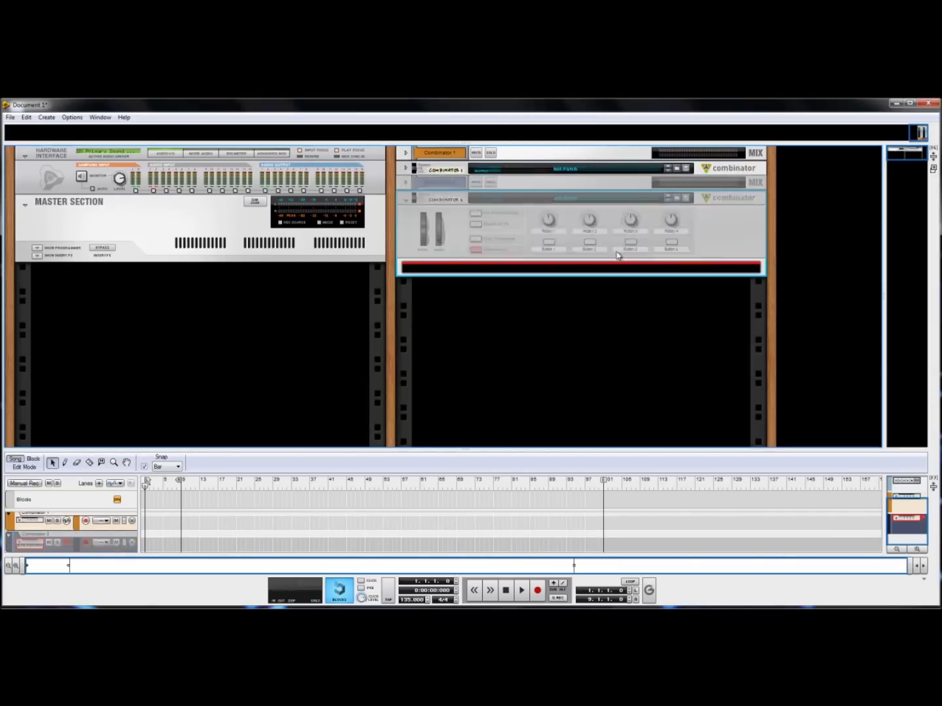
click(685, 204)
Step: Audition the Texture1 patch from the Reason folder in Combinator 2
drag(655, 263, 654, 380)
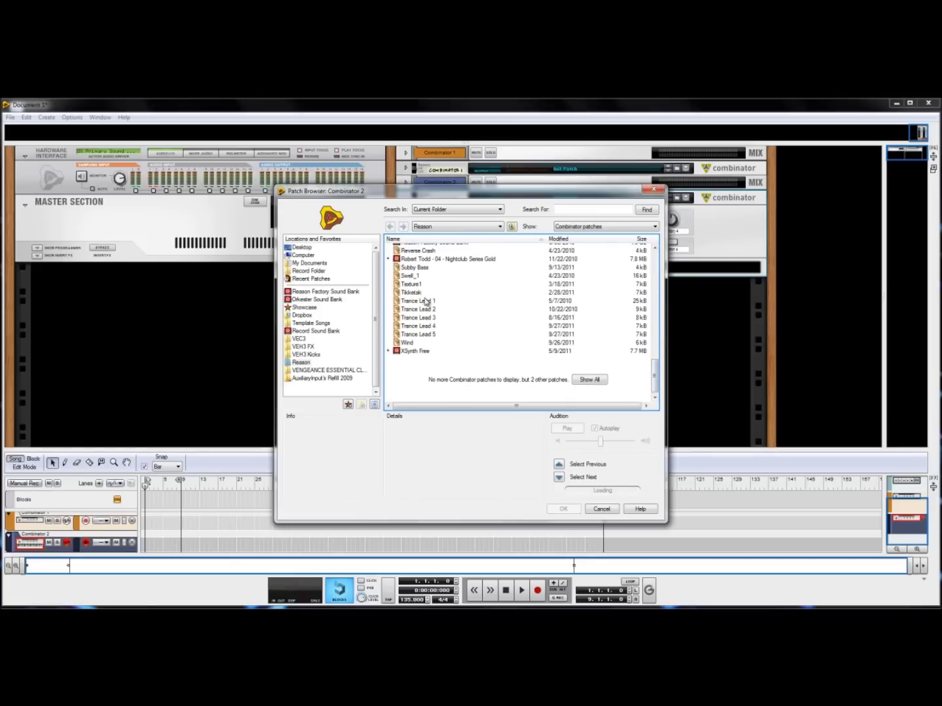
click(409, 284)
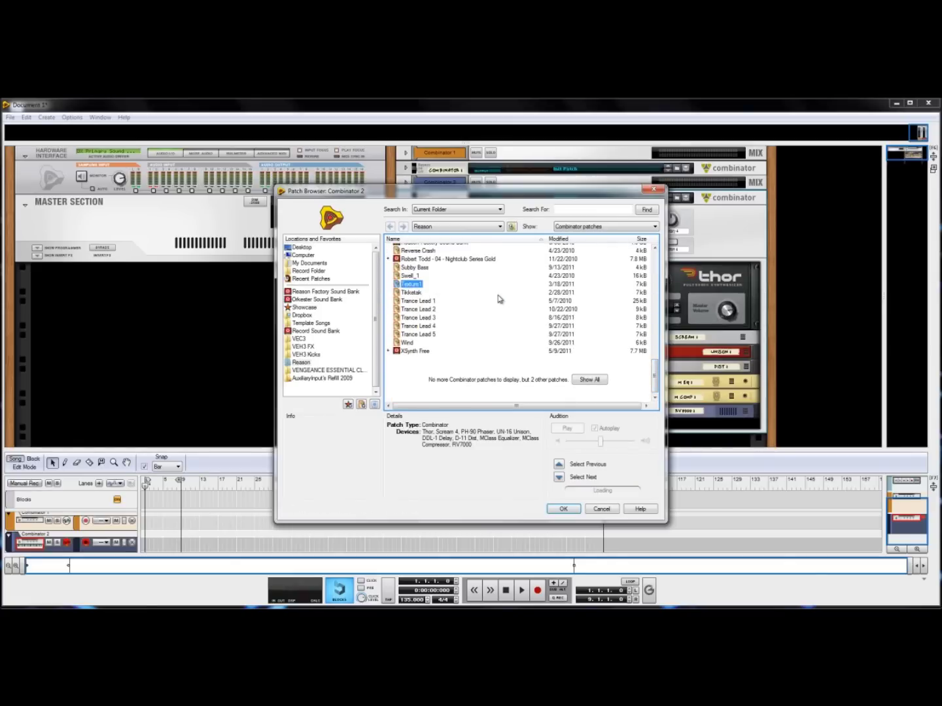
drag(553, 196, 352, 190)
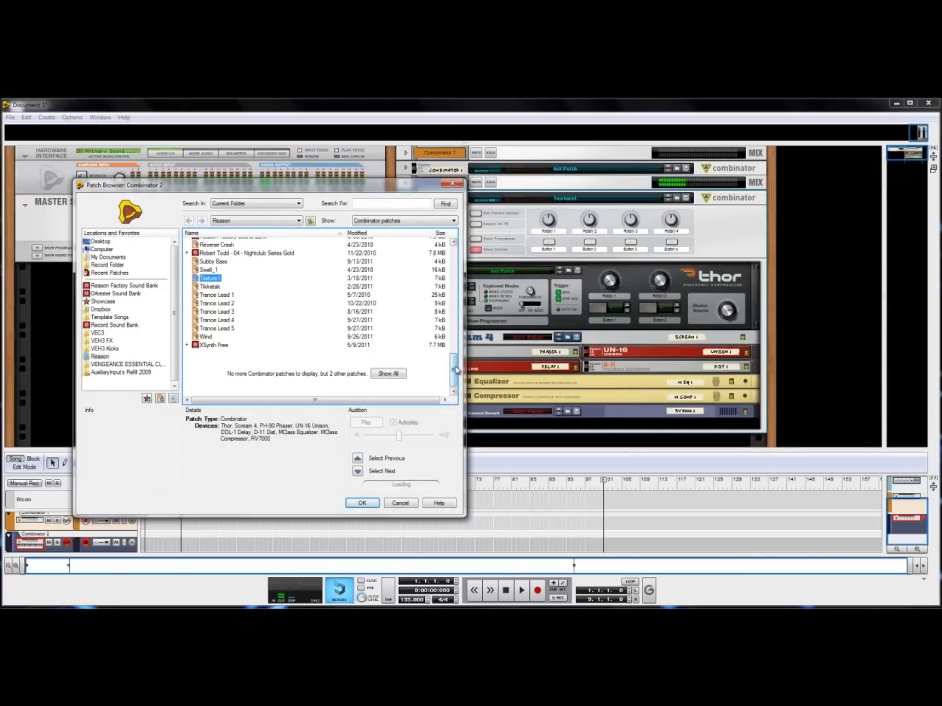
Step: Audition the Pad7, Pad6, Pad5 and Pad4 patches in Combinator 2 and examine the devices they contain
scroll(455, 370, up, 5)
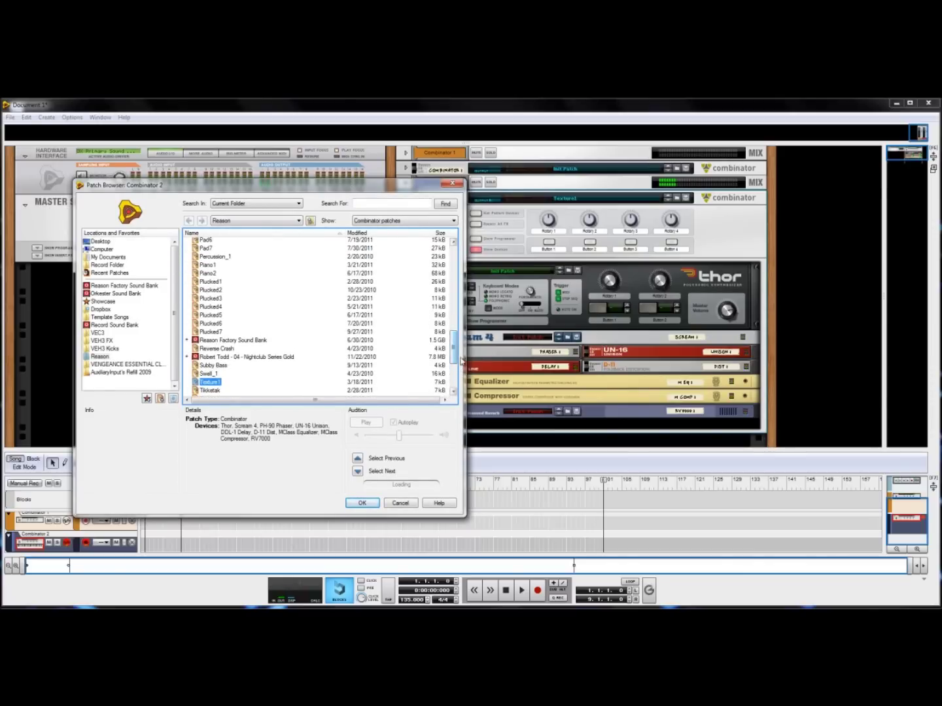
scroll(455, 358, up, 4)
click(206, 345)
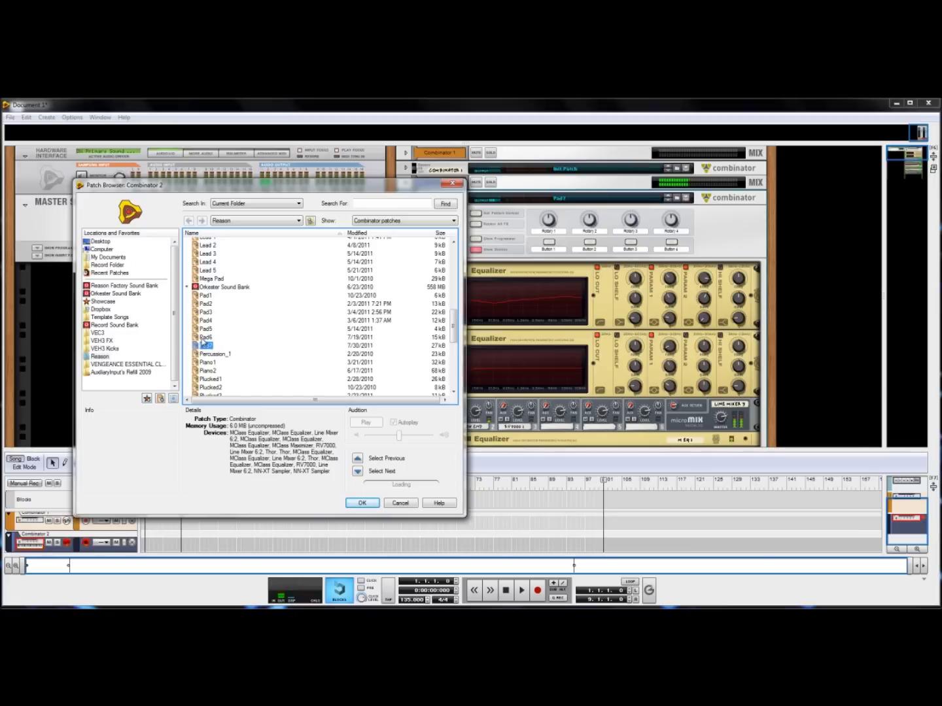
click(206, 337)
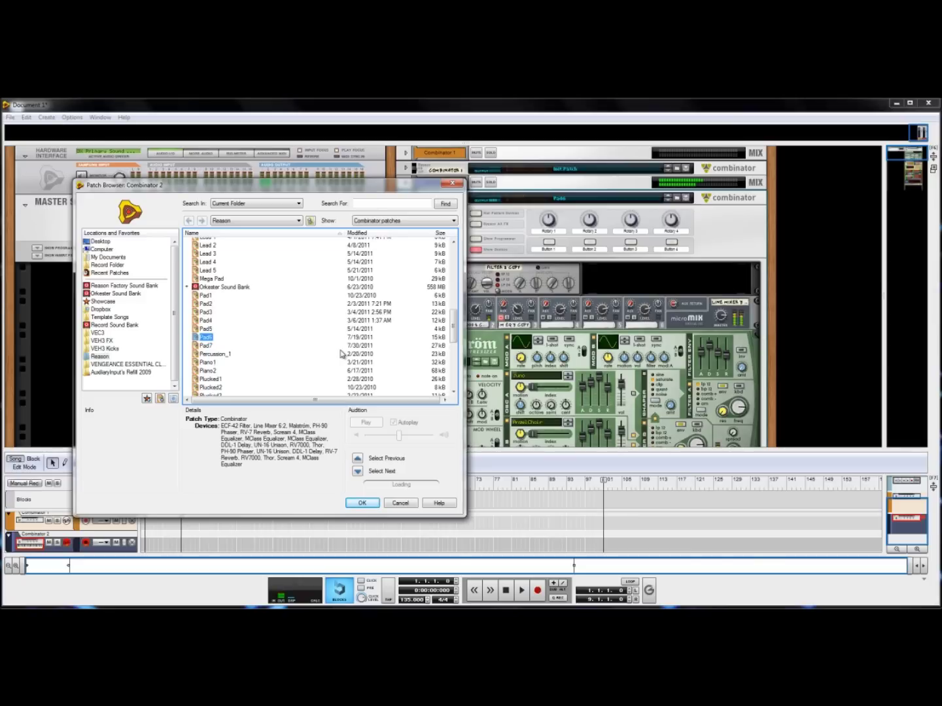
click(203, 329)
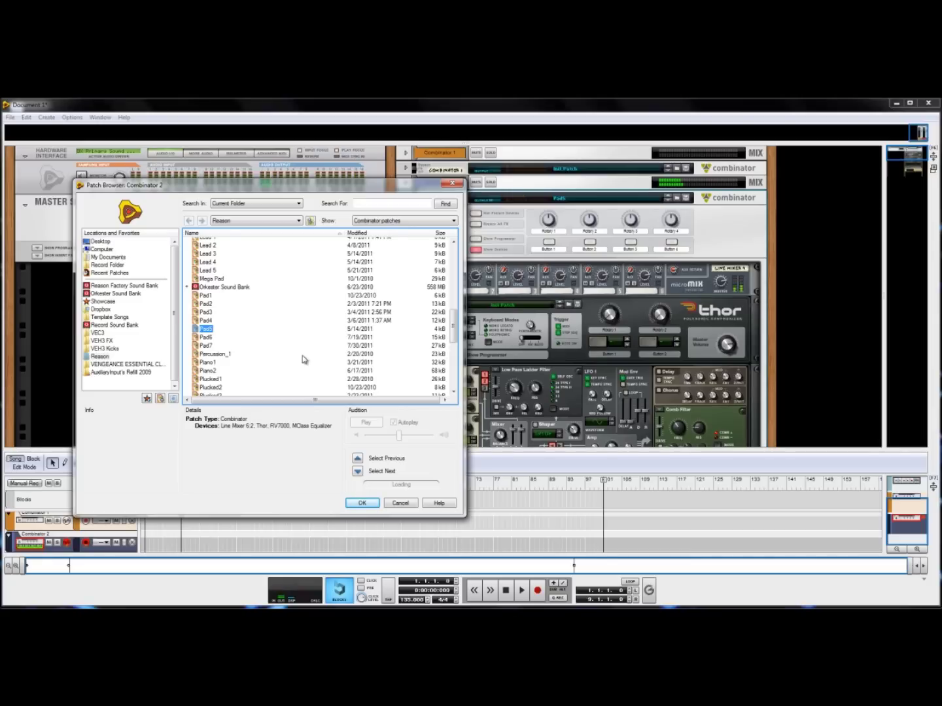
key(Up)
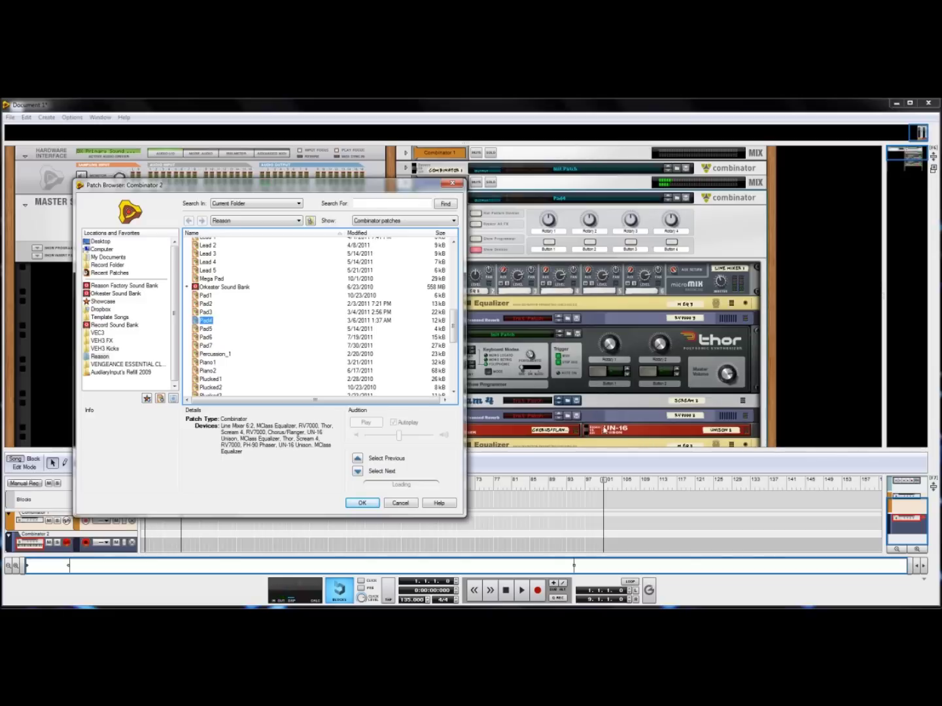
drag(357, 190, 277, 186)
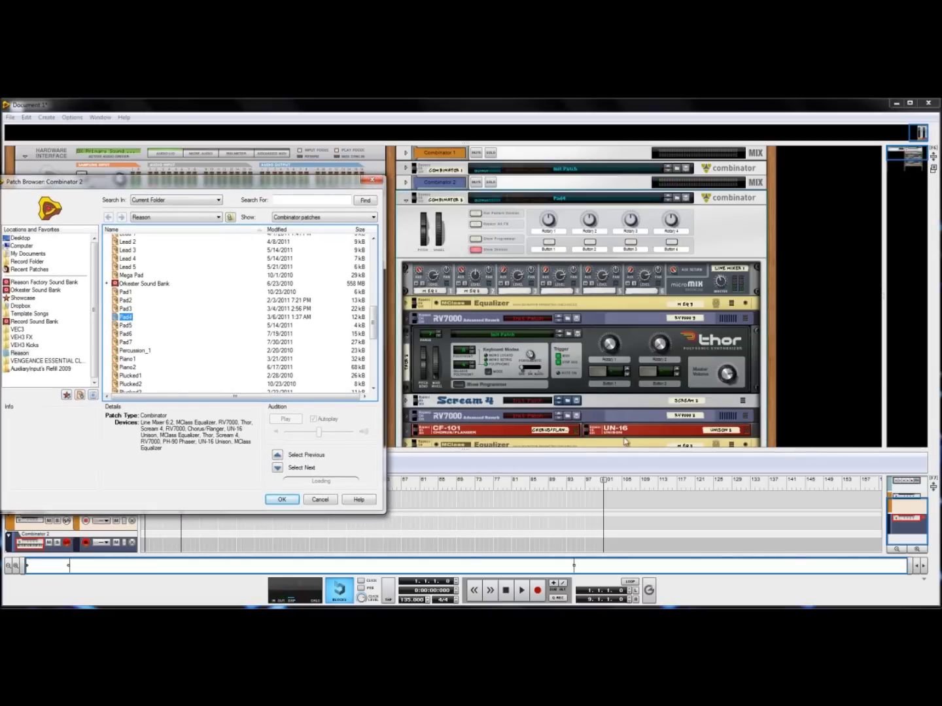
Step: Audition the Pad3 and Pad2 patches, and load Pad1 into Combinator 2
drag(206, 185, 293, 196)
click(217, 318)
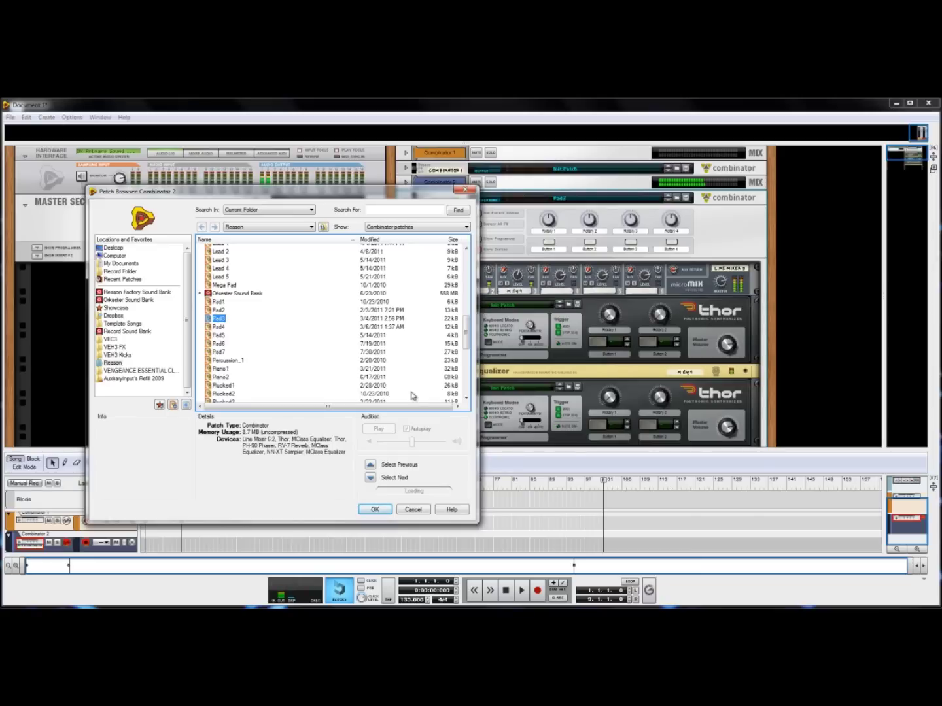
drag(366, 198, 291, 188)
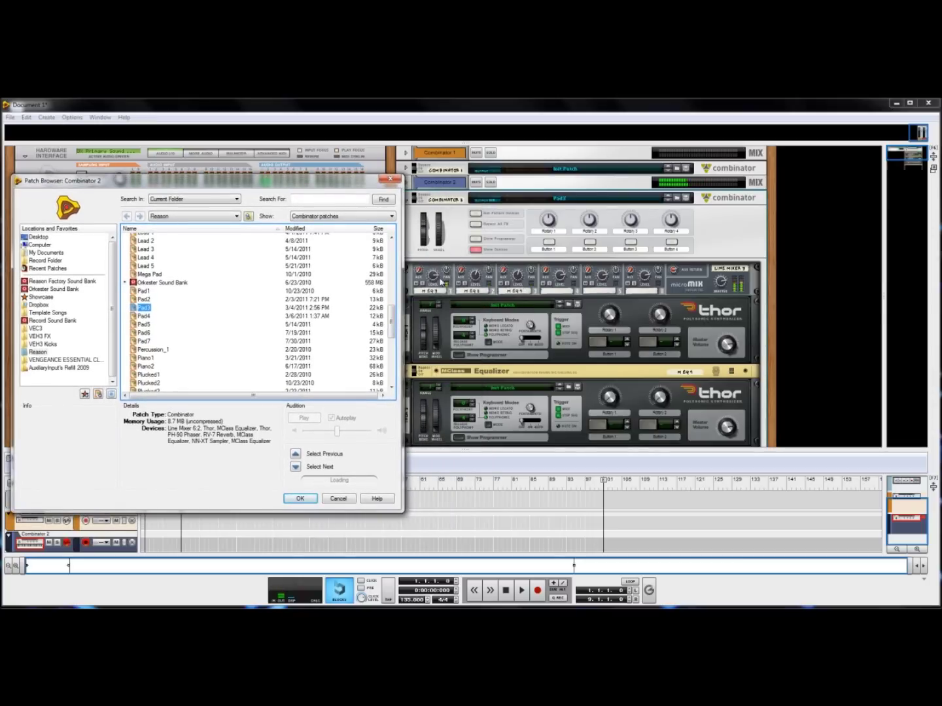
drag(277, 185, 448, 198)
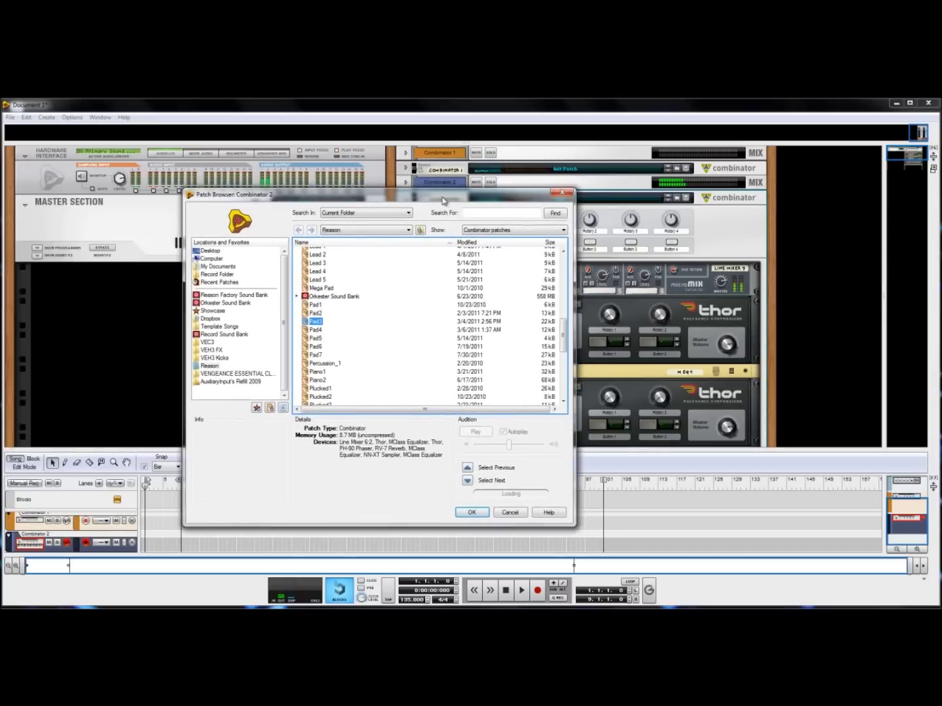
click(315, 313)
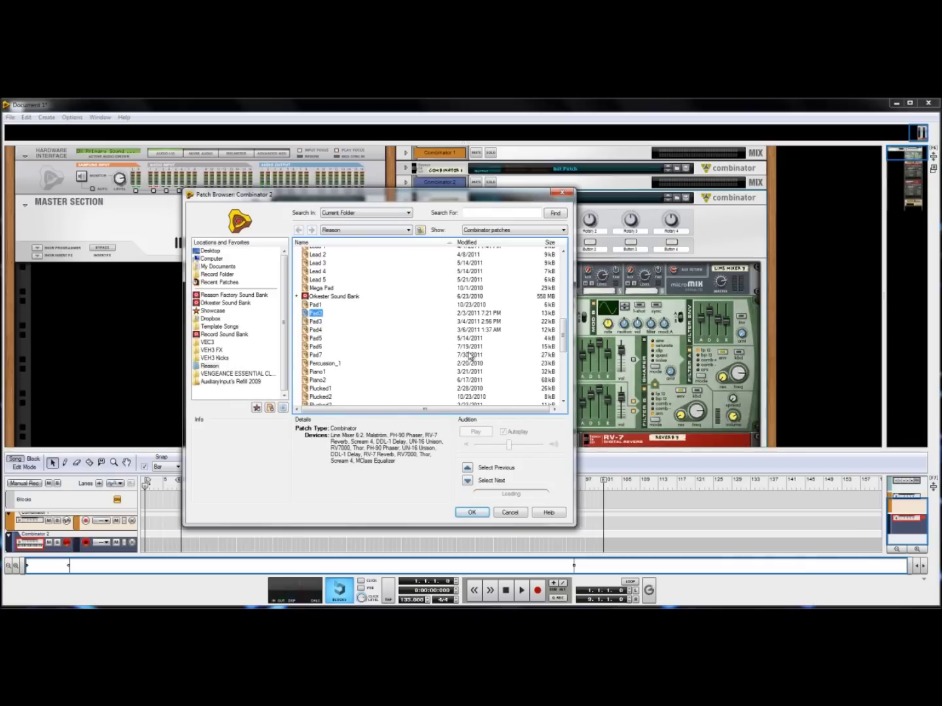
scroll(564, 330, up, 1)
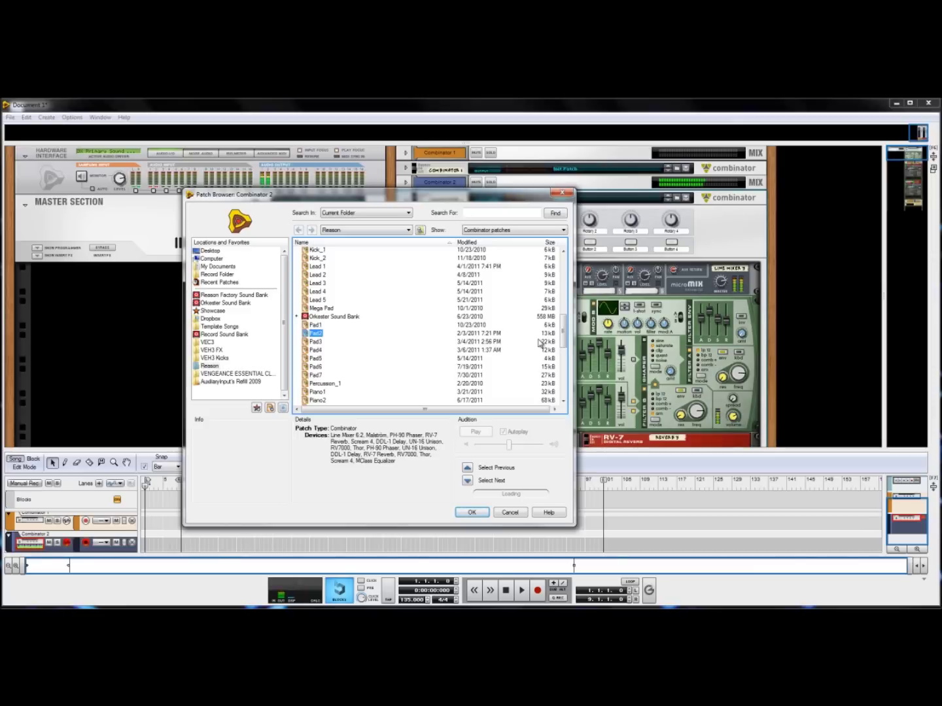
click(316, 325)
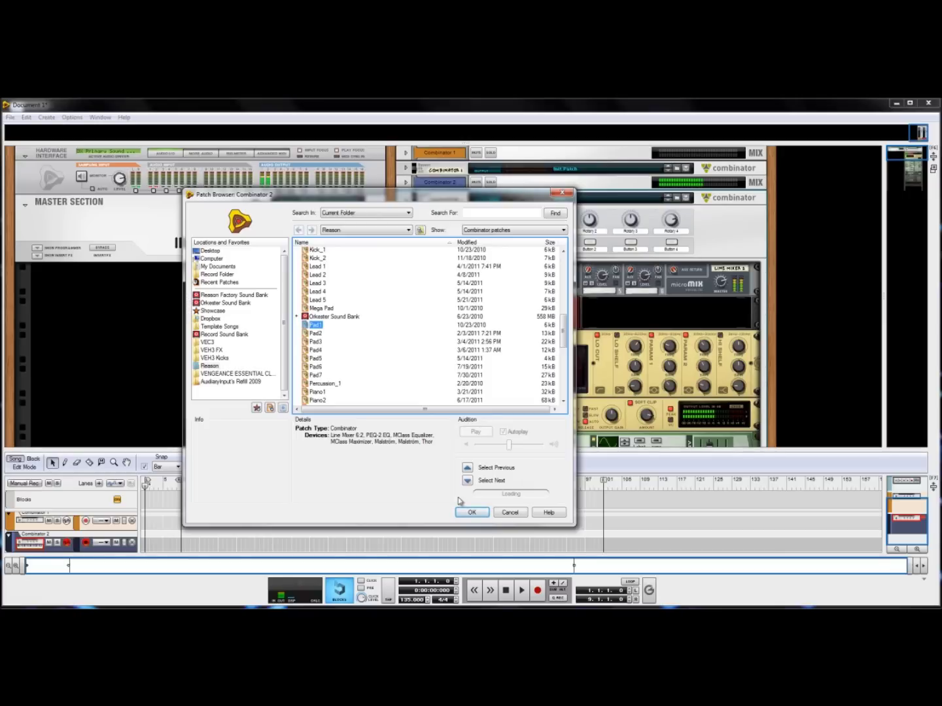
click(472, 513)
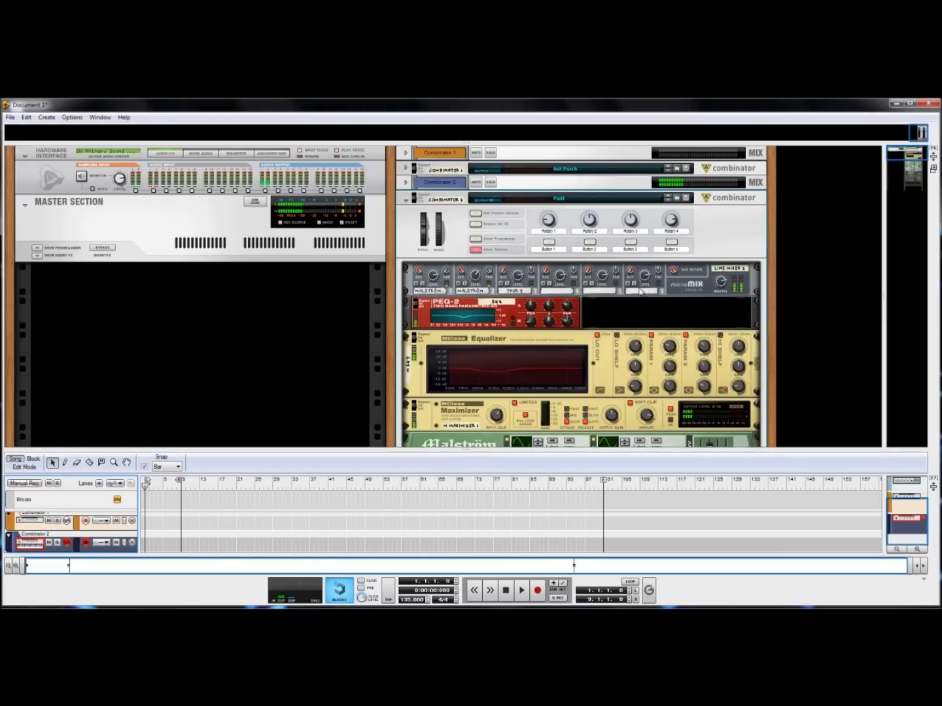
Step: Delete Combinator 2, and expand Combinator 1 to review its device chain
click(733, 251)
key(Delete)
click(422, 376)
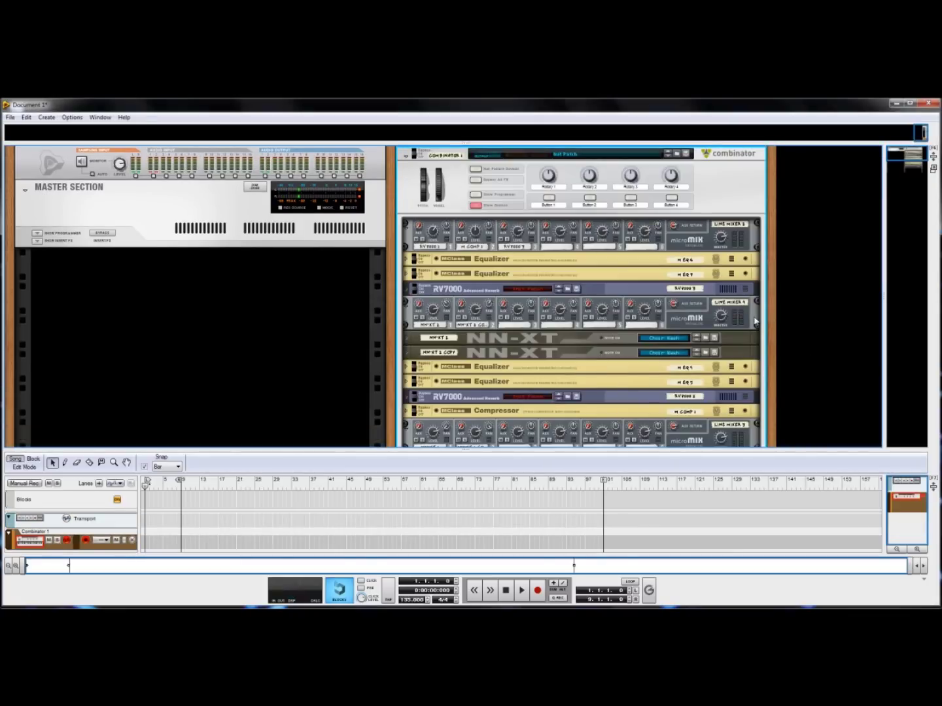
scroll(767, 321, down, 5)
scroll(777, 301, up, 5)
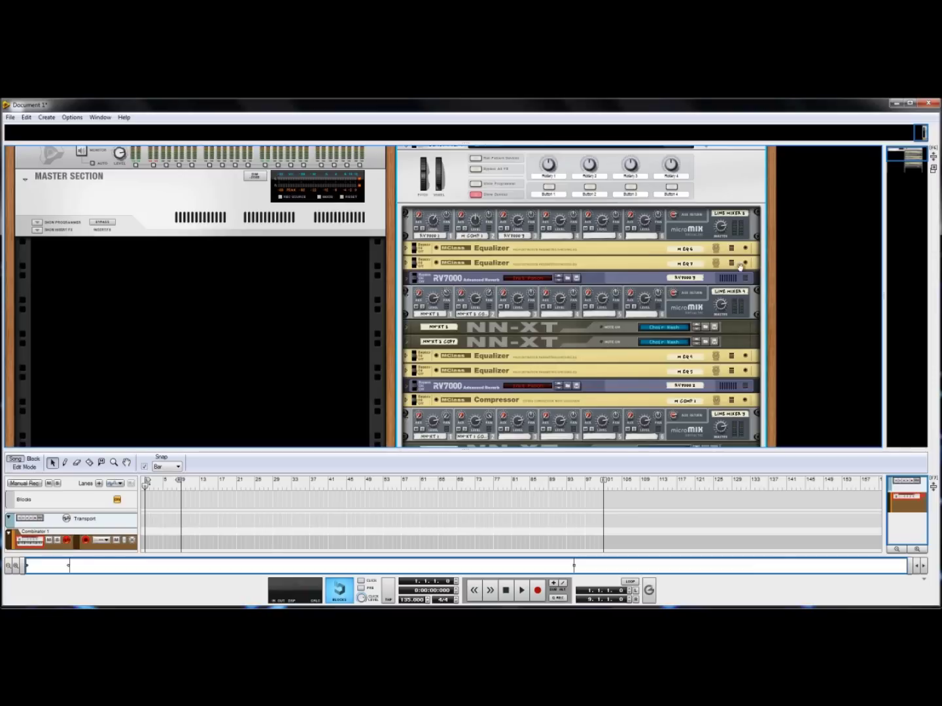
scroll(770, 219, up, 1)
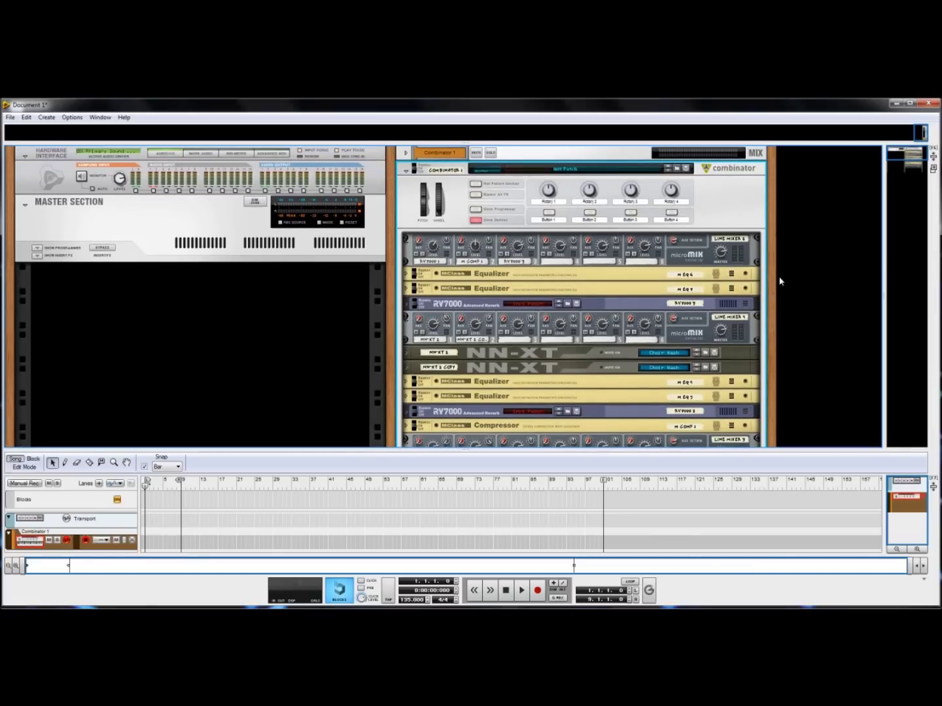